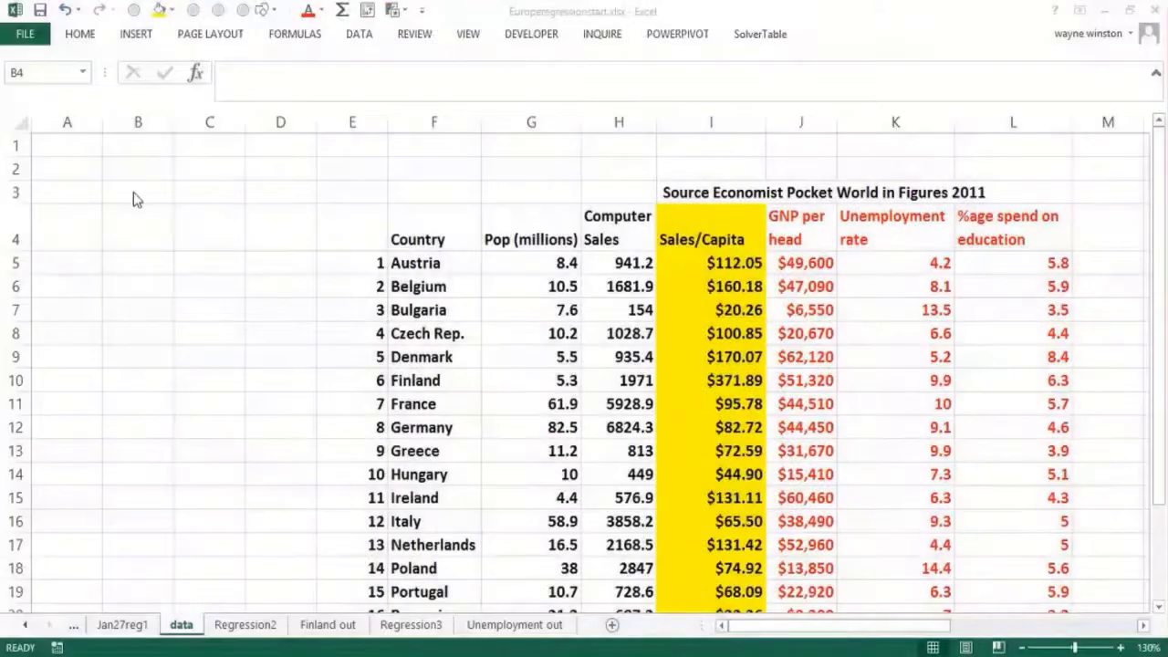
Enter the heading "Multiple regression" in cell B1 of the data sheet
left_click(139, 195)
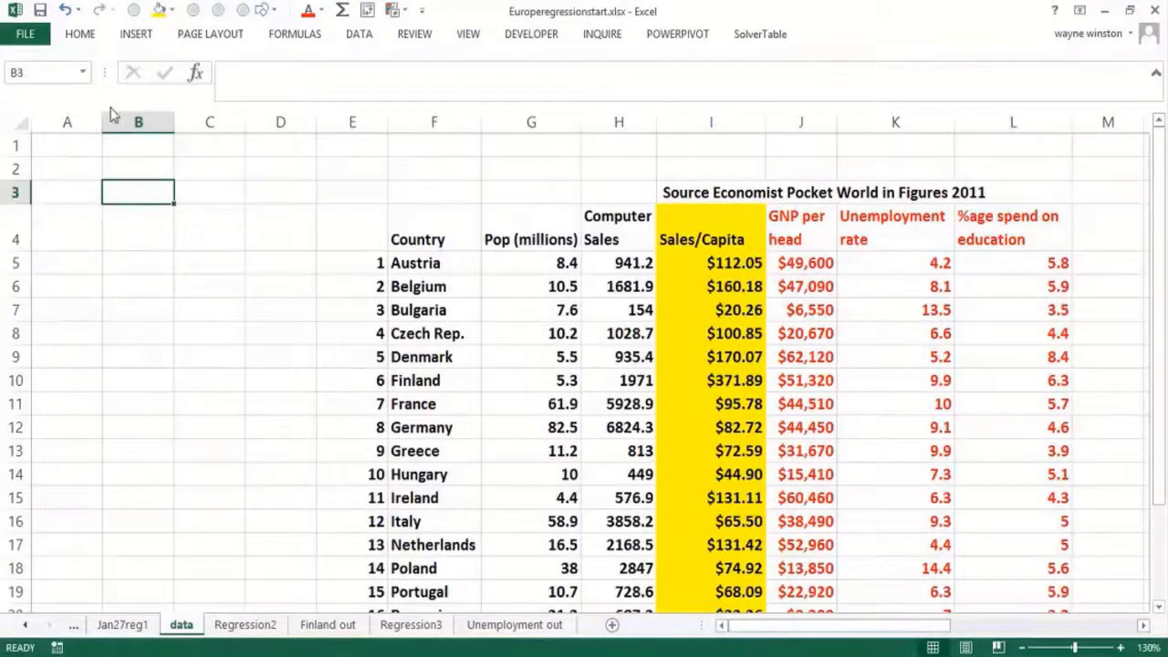
left_click(136, 146)
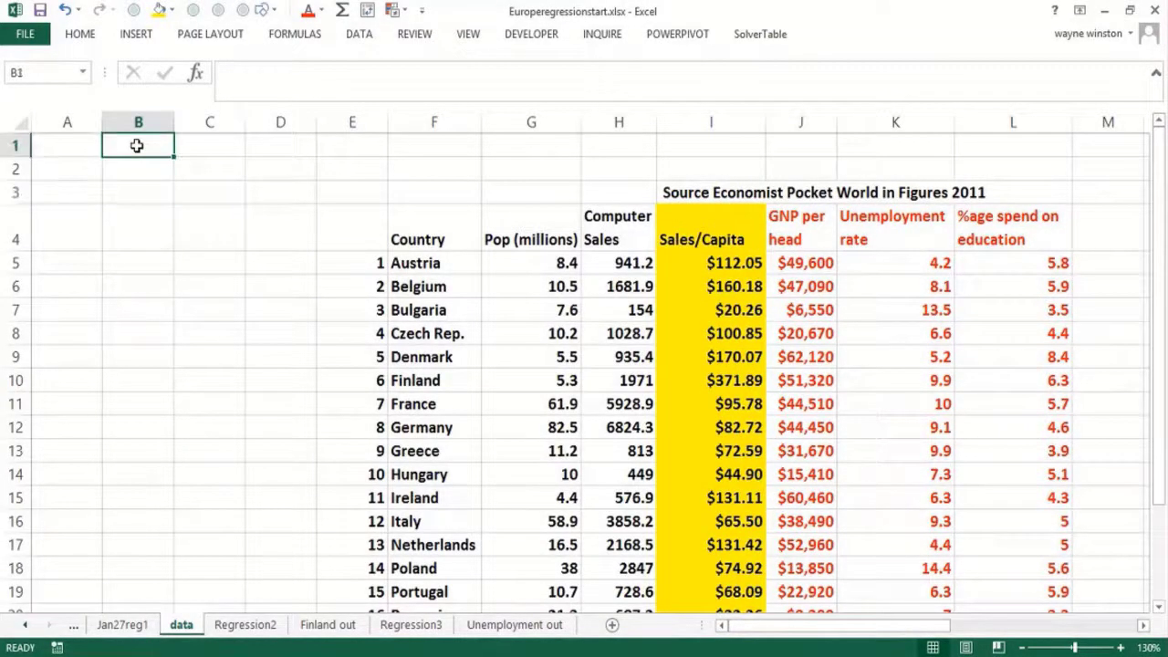
type("Multiple")
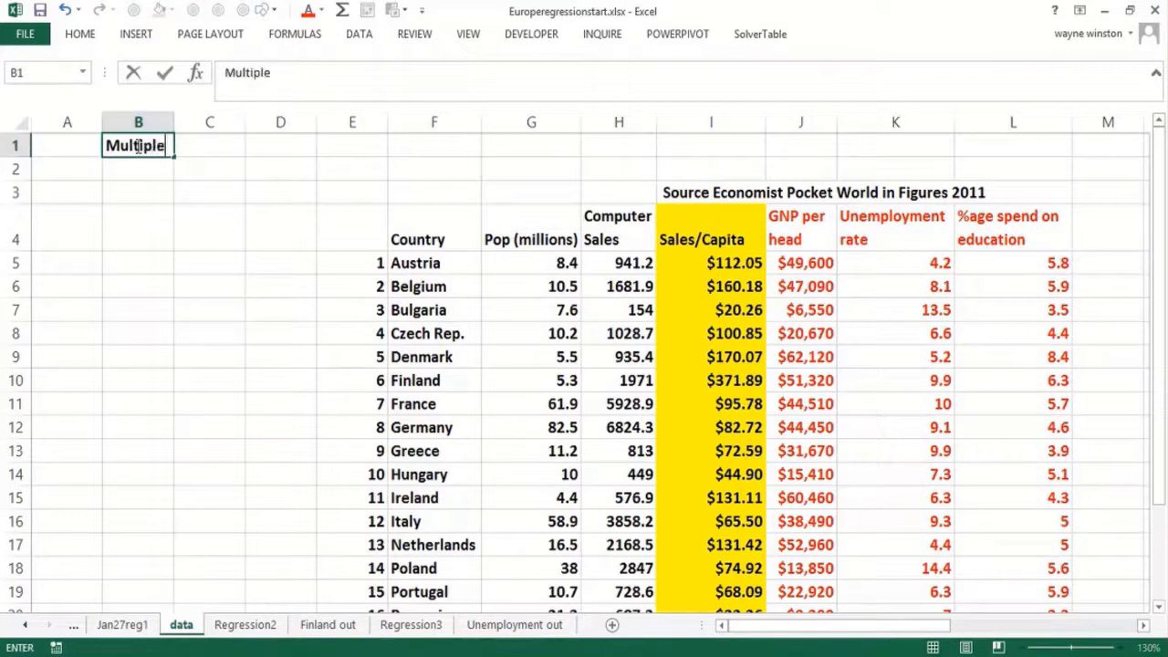
type(" regression")
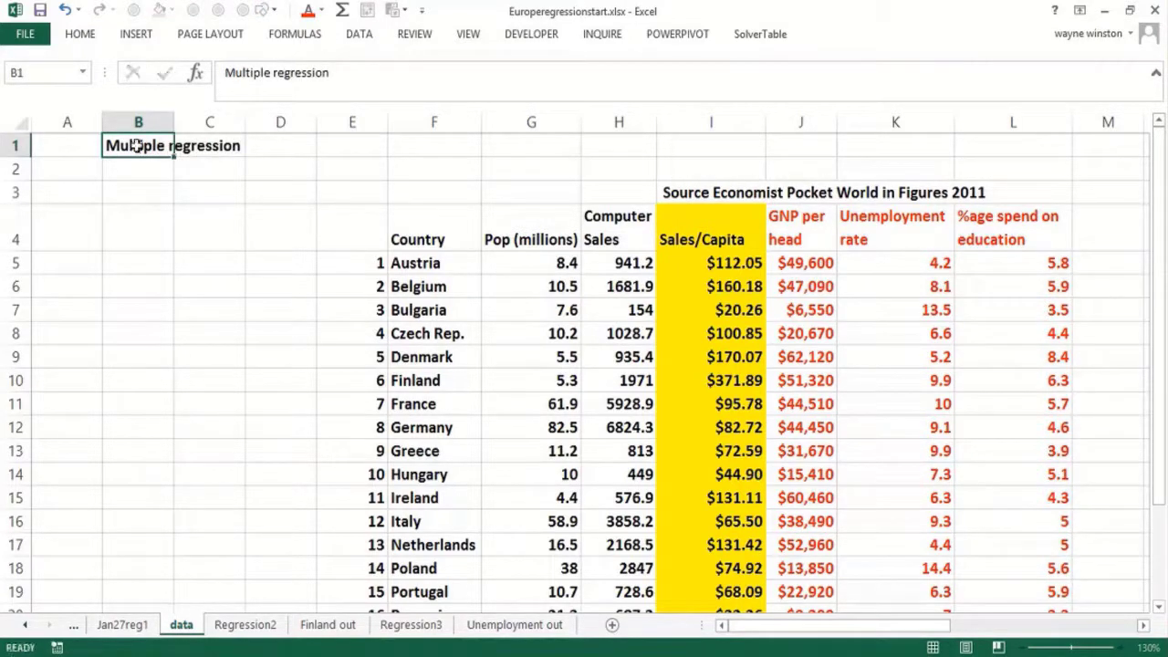
key("Return")
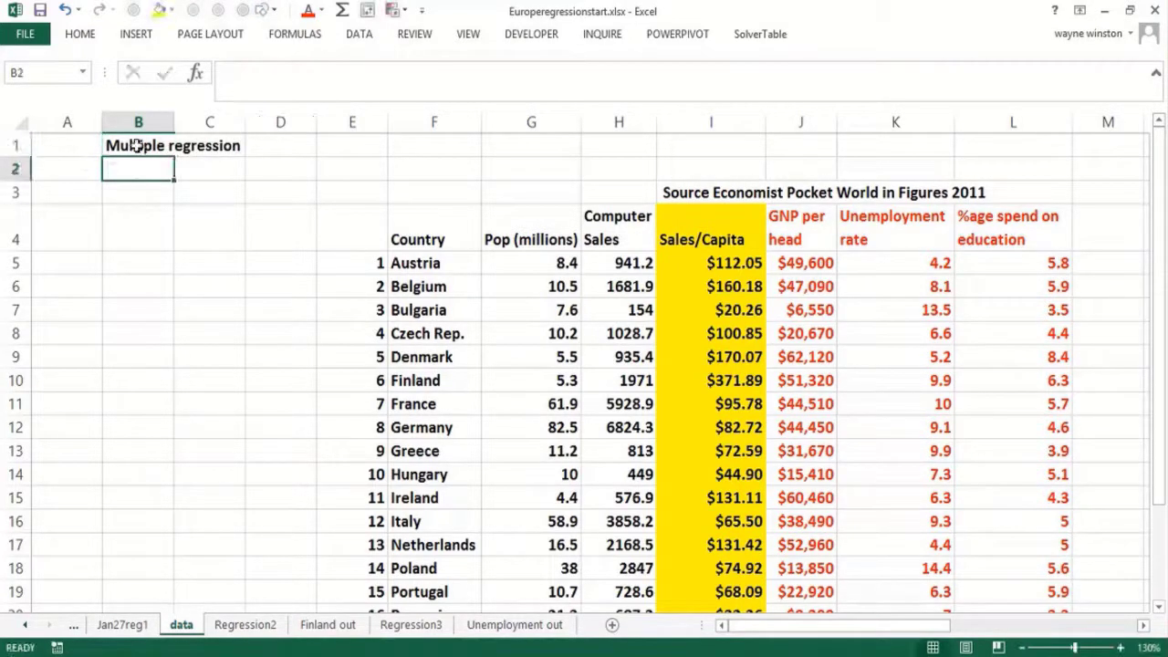
Enter "Europeregressionstart" in cell B2 and "Data" in cell B3 beneath the heading
type("Europe")
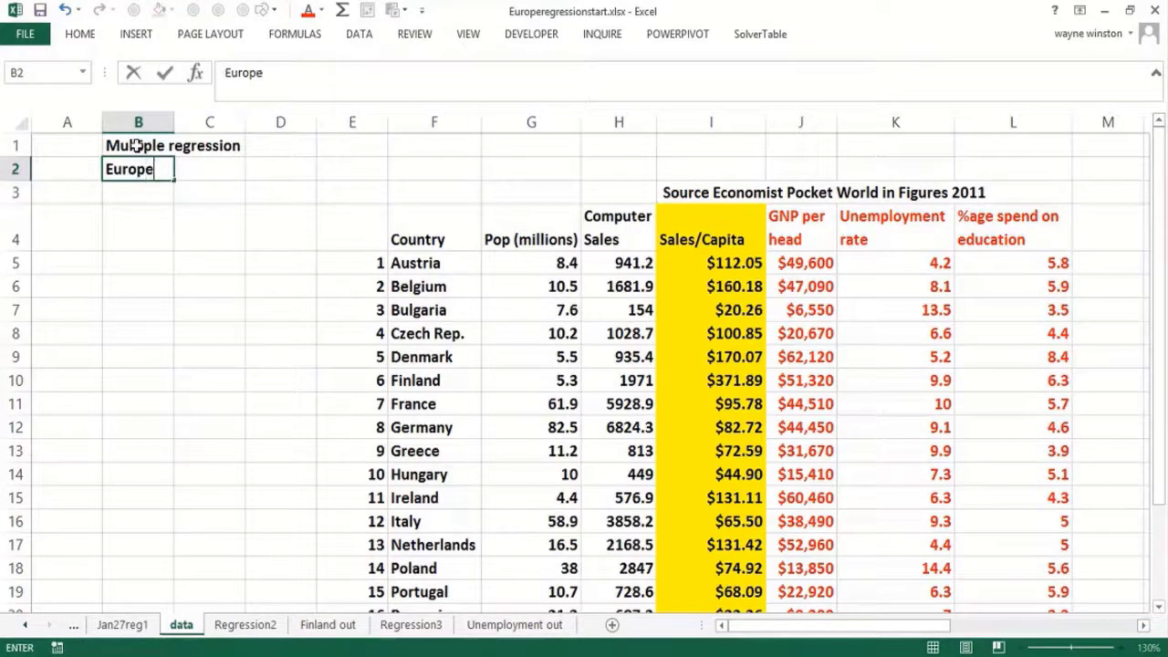
type("regressi")
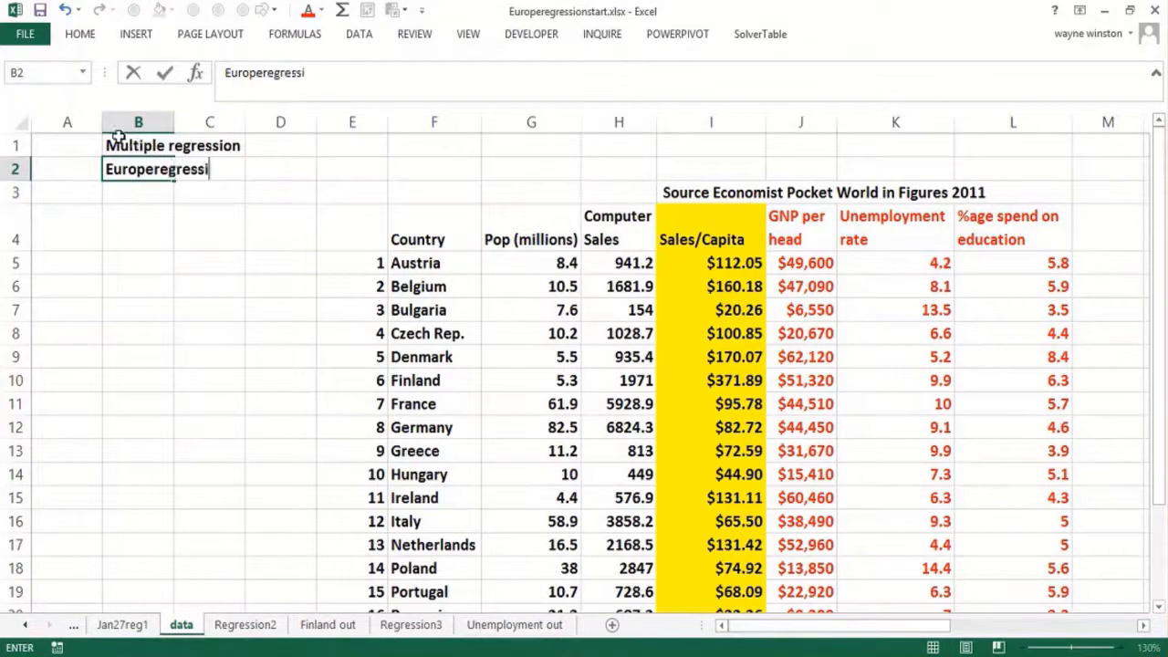
type("onstart")
key("Return")
type("D")
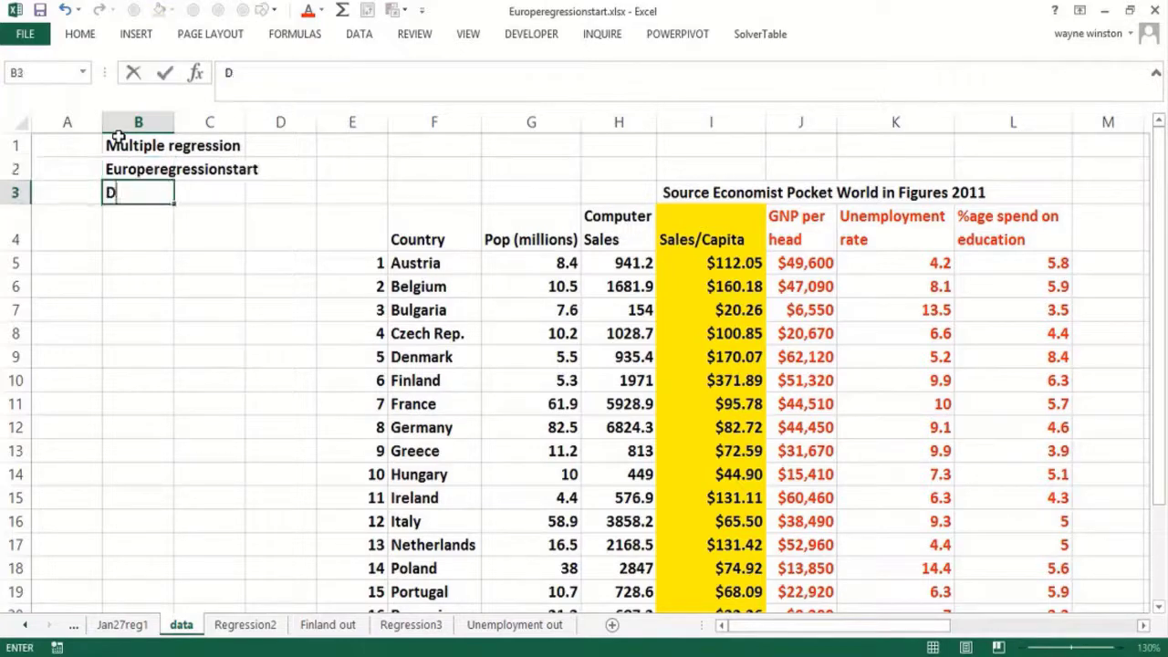
type("ata")
key("Return")
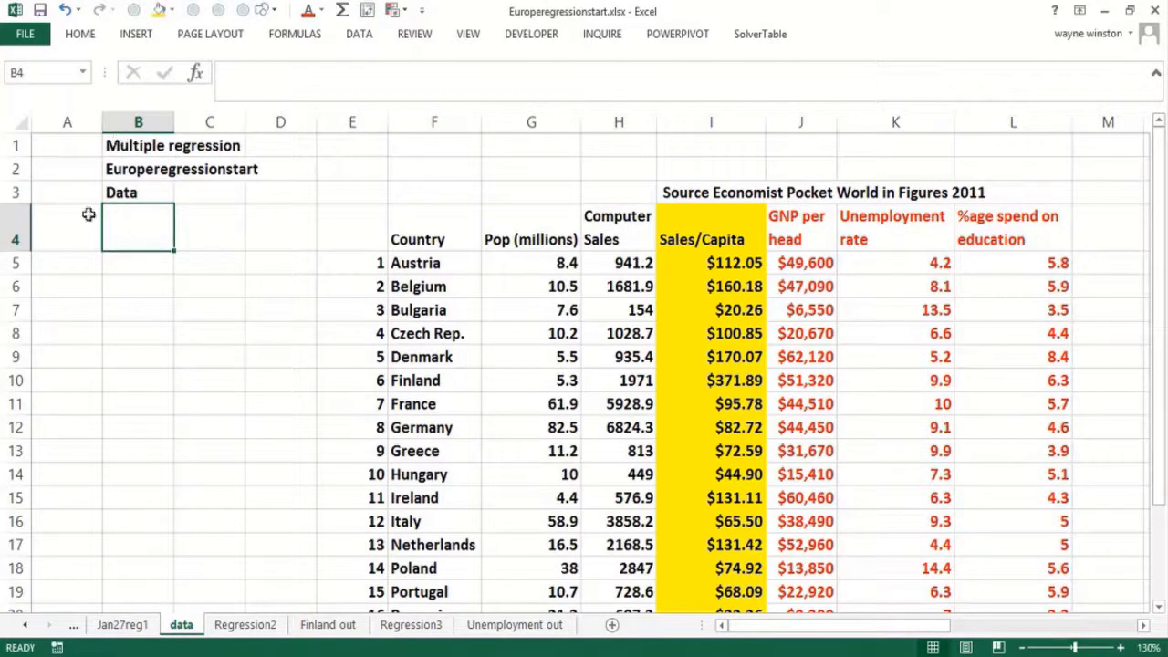
Write the note "Y=dependent variable" in cell A5 and the example "Y=runs scored in a season" in cell A6
left_click(73, 256)
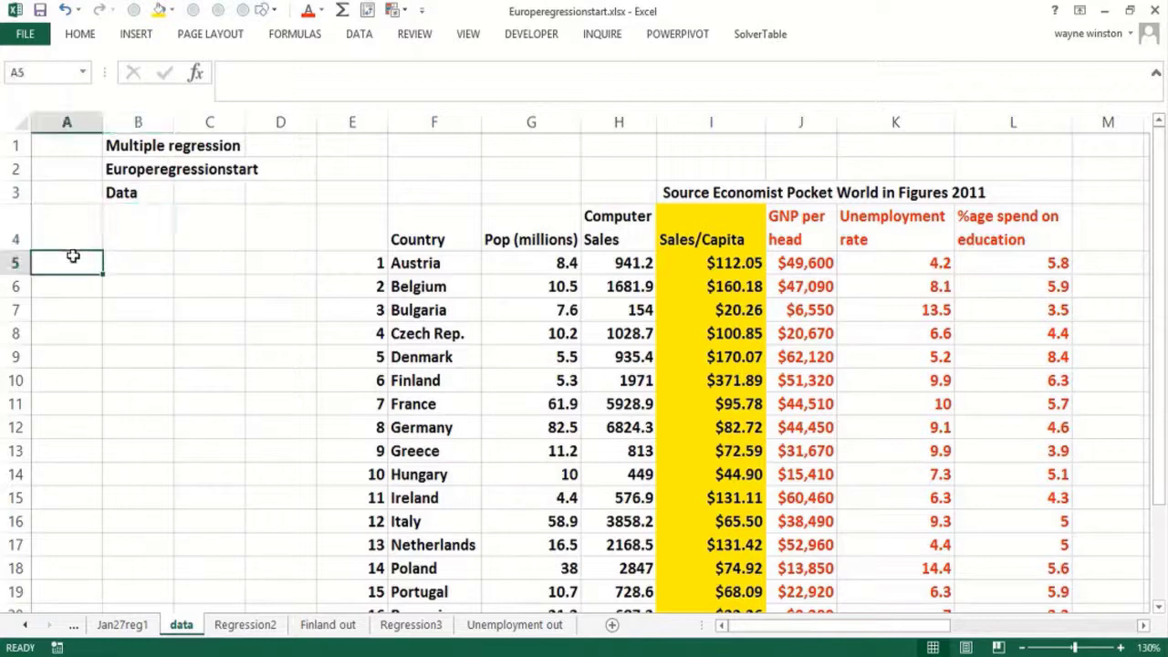
type("Y")
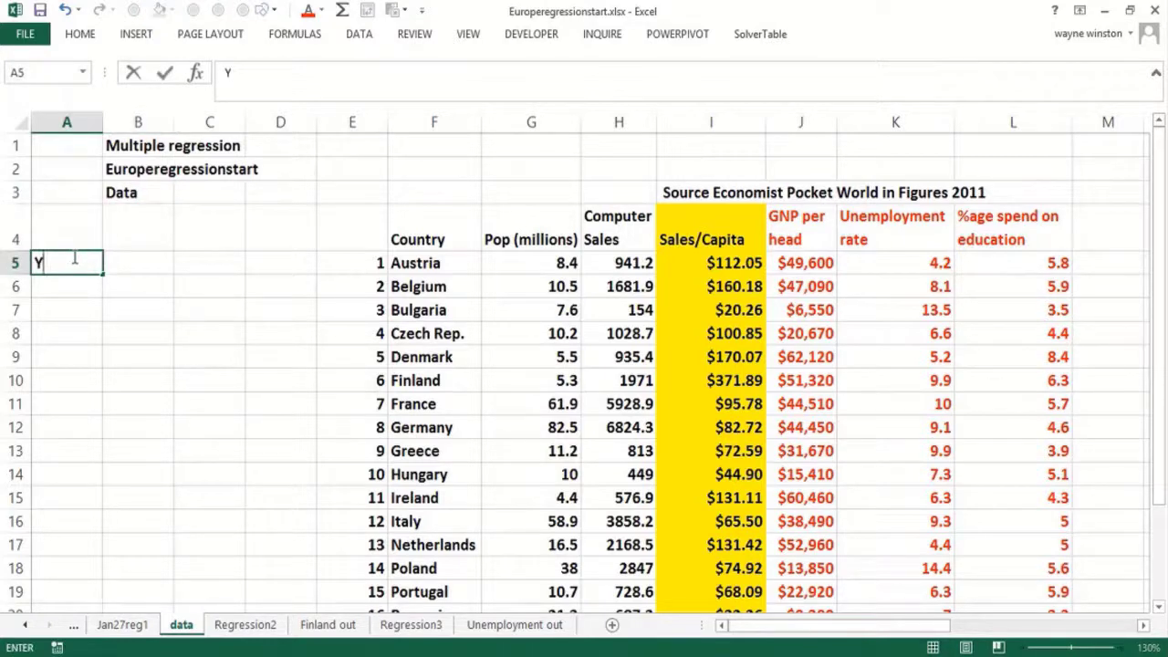
type("=dependent ")
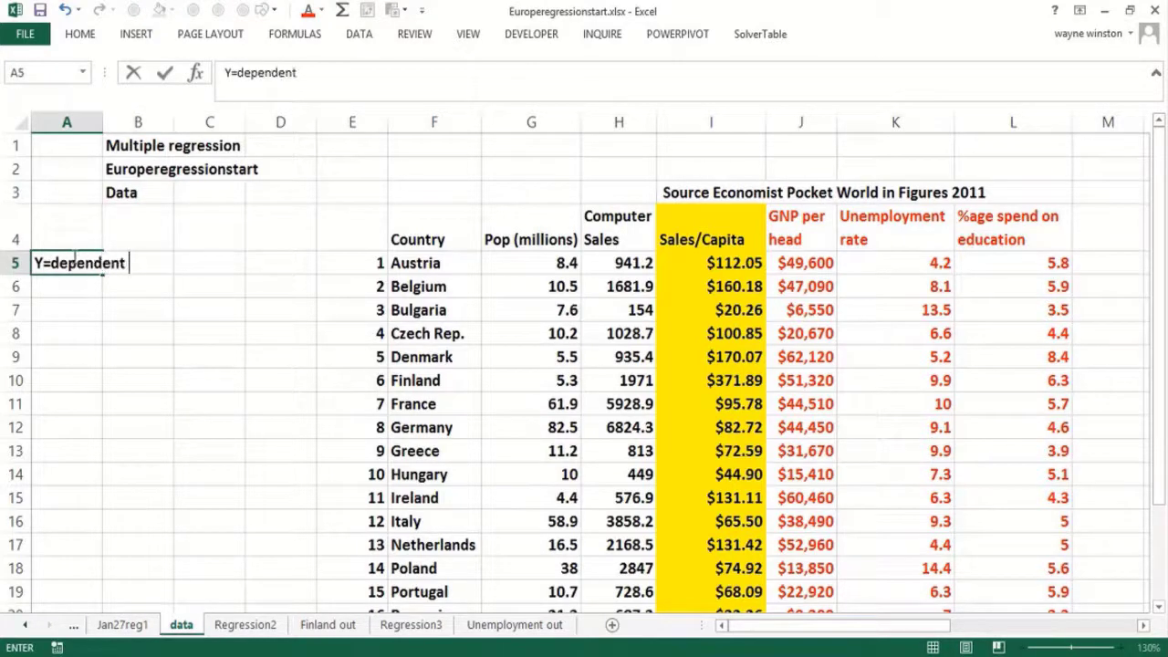
type("variable")
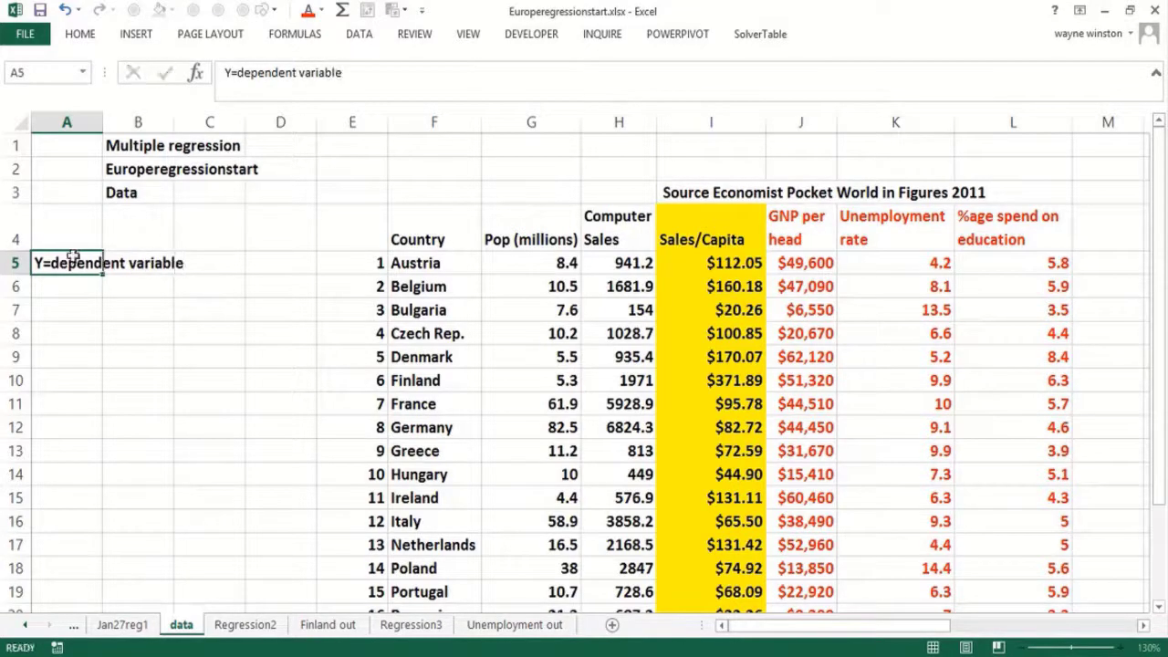
key("Return")
type("Y")
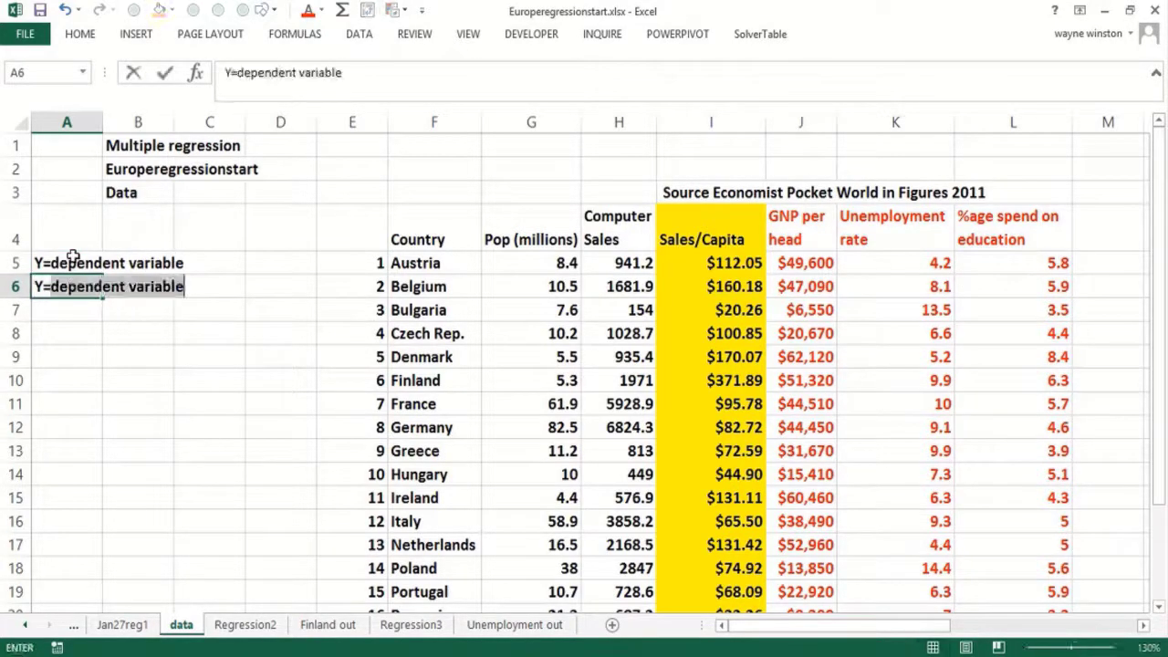
type("=runs scor")
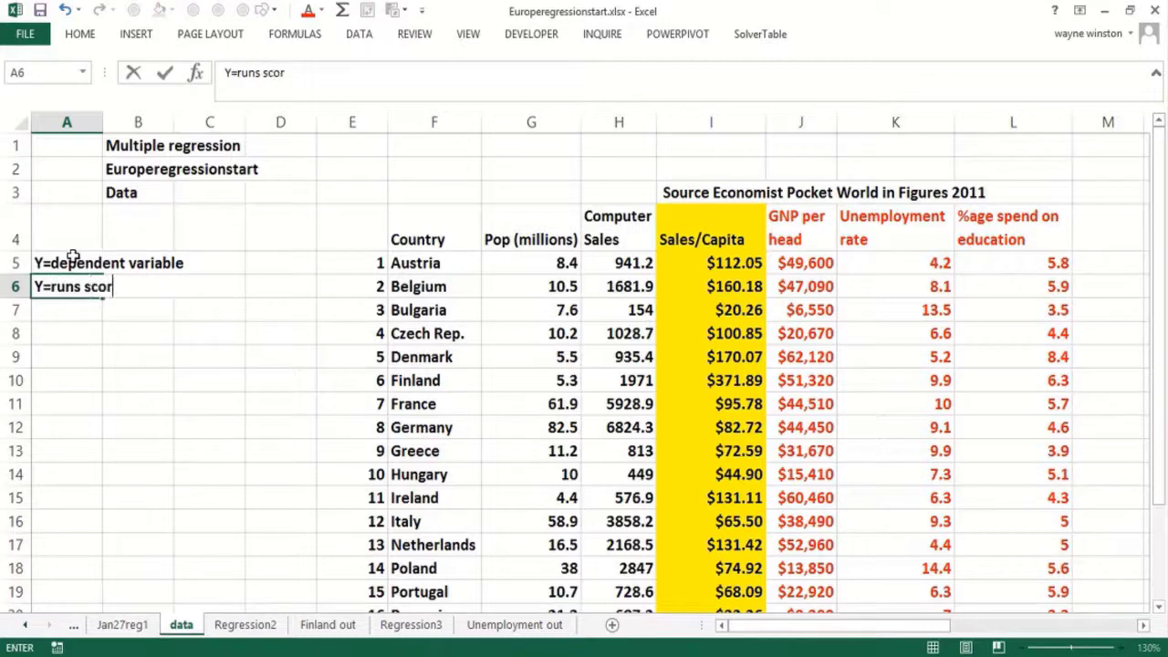
type("ed in a season")
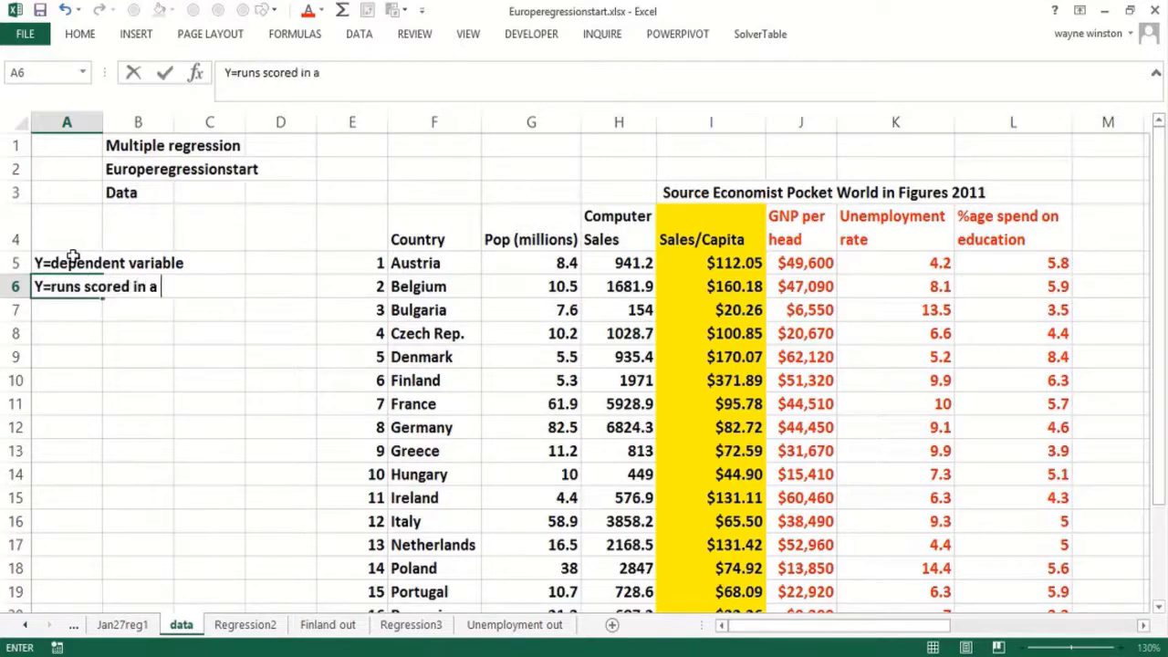
key("Return")
Enter the variable list "x1,x2,...xn" in cell A9, leaving two blank rows below the Y notes
key("Return")
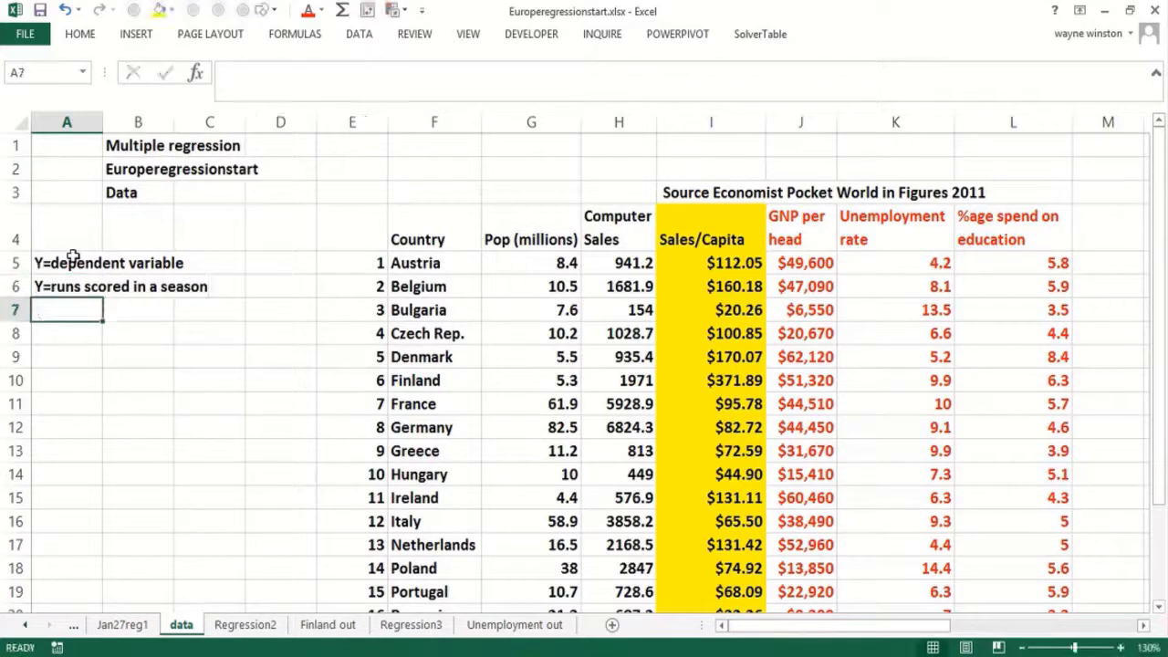
key("Return")
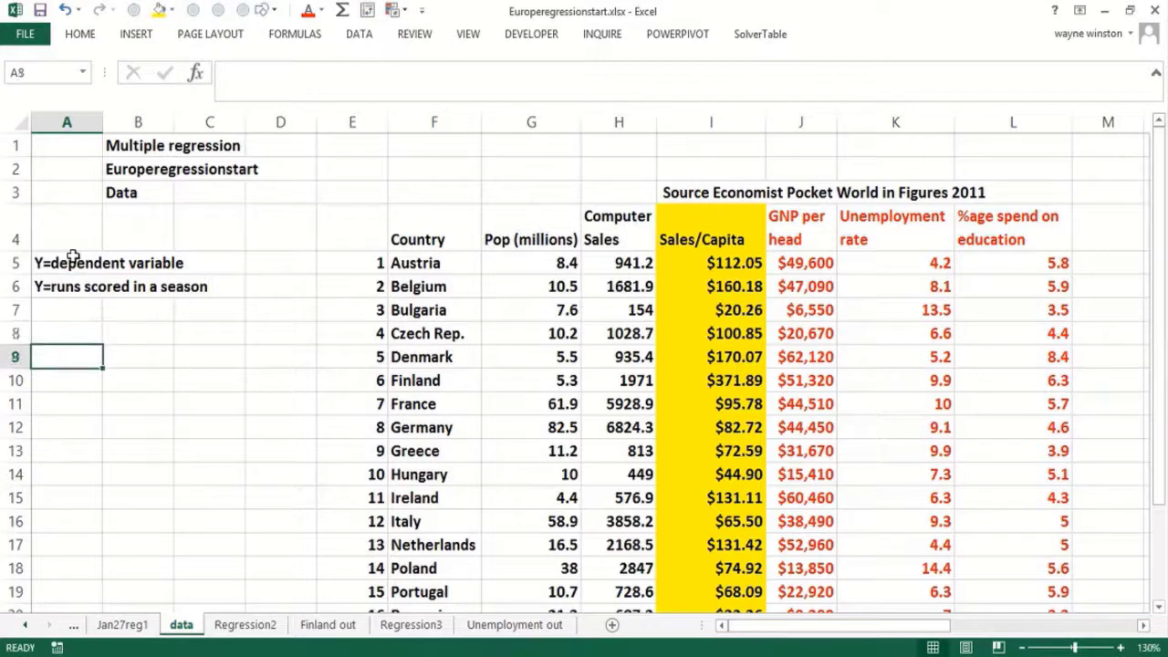
type("x1")
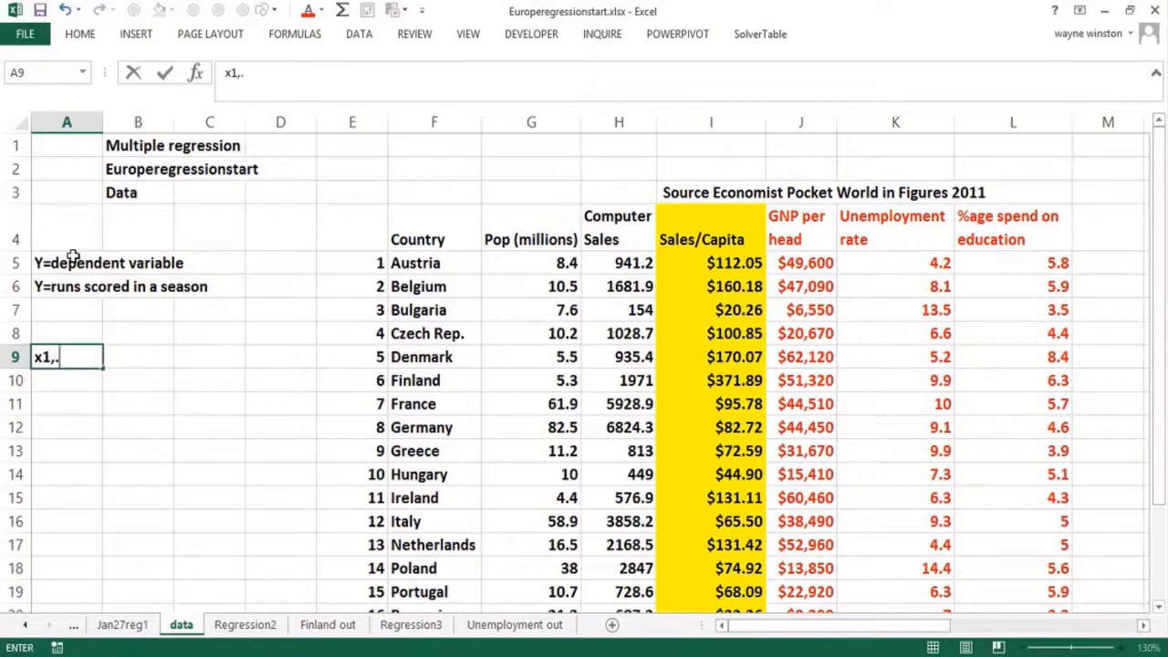
type(",x2,...xn")
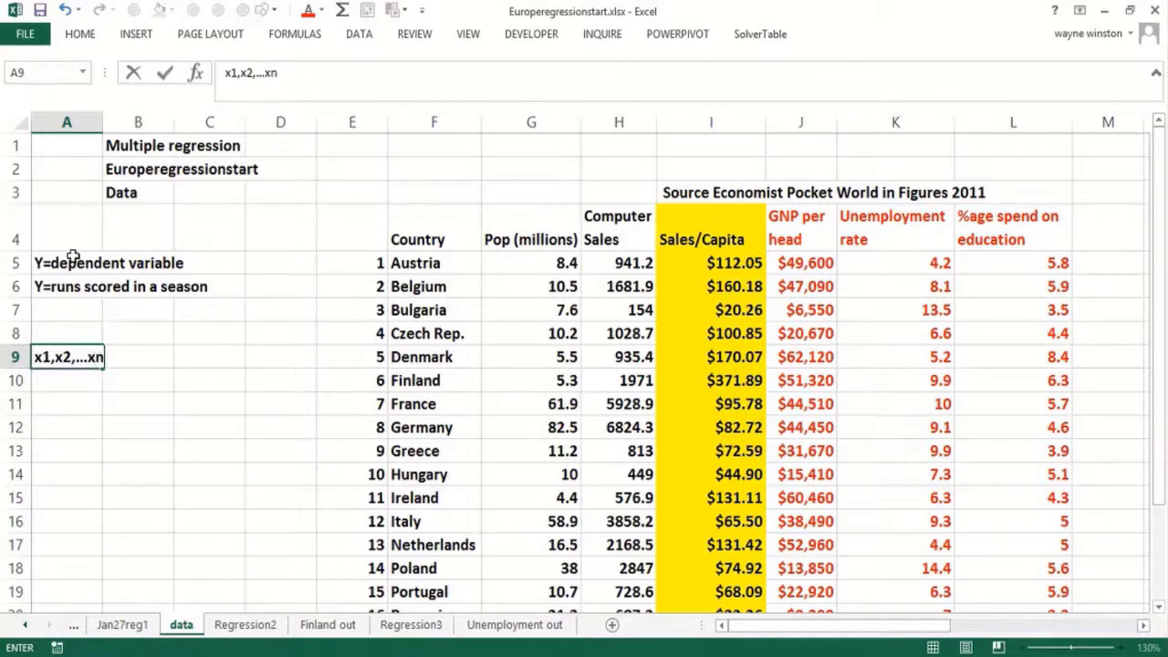
key("Return")
key("Up")
key("Up")
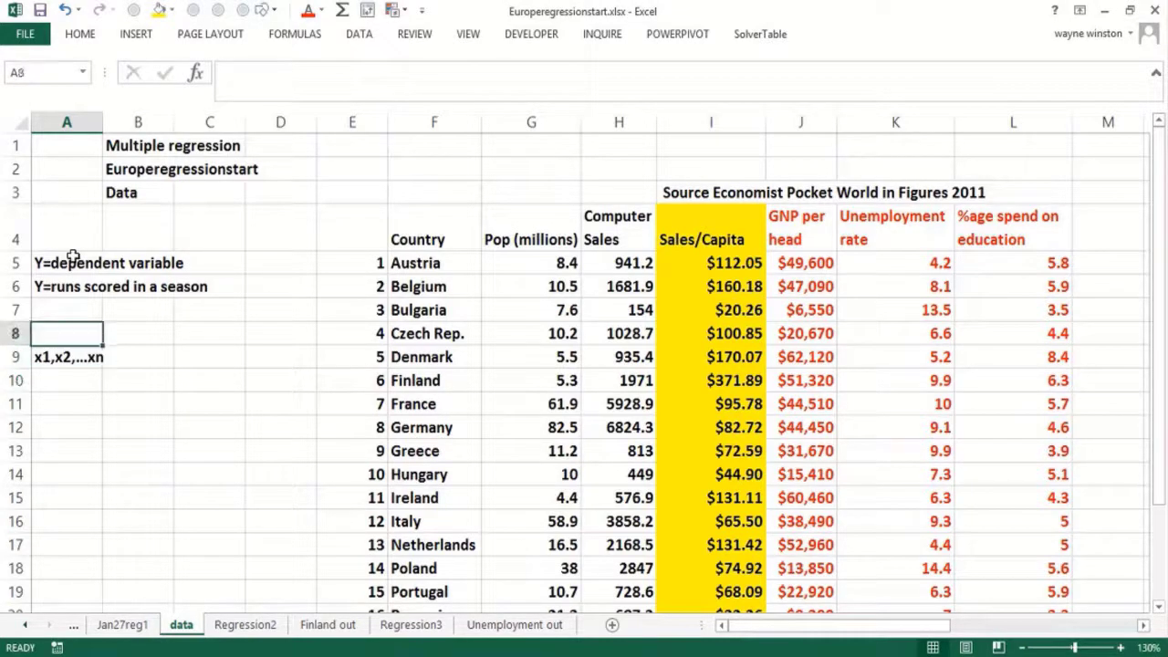
Enter the label "Independent variables" in cell A10, directly under the x1,x2,...xn entry
key("Down")
key("Down")
type("Inde")
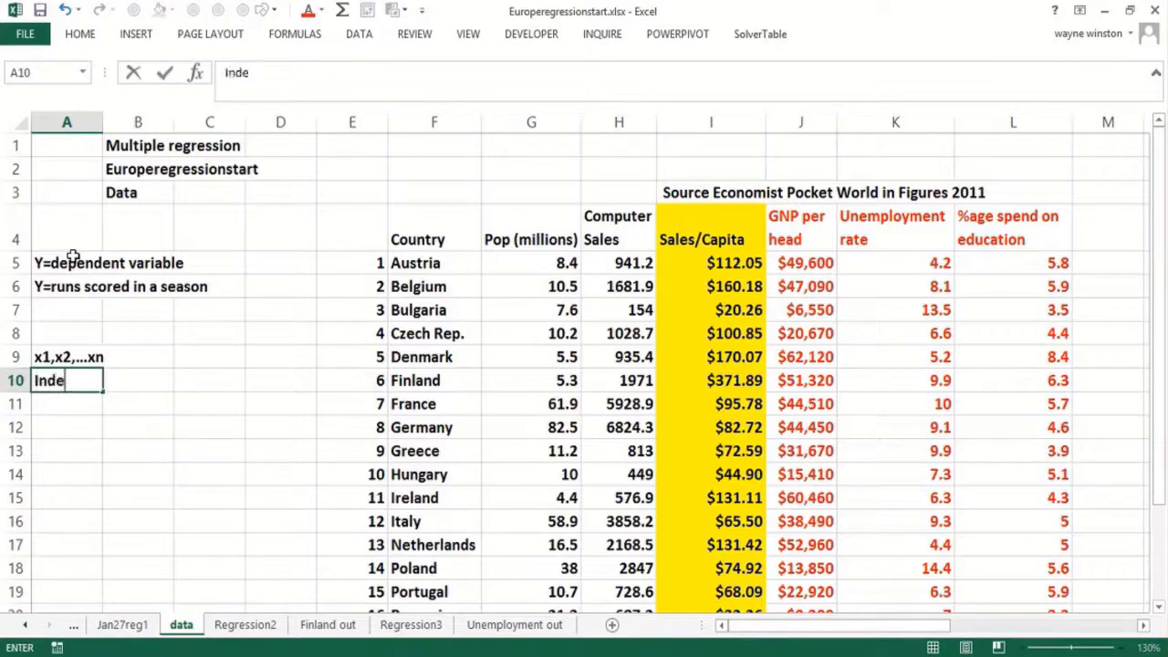
type("pendent v")
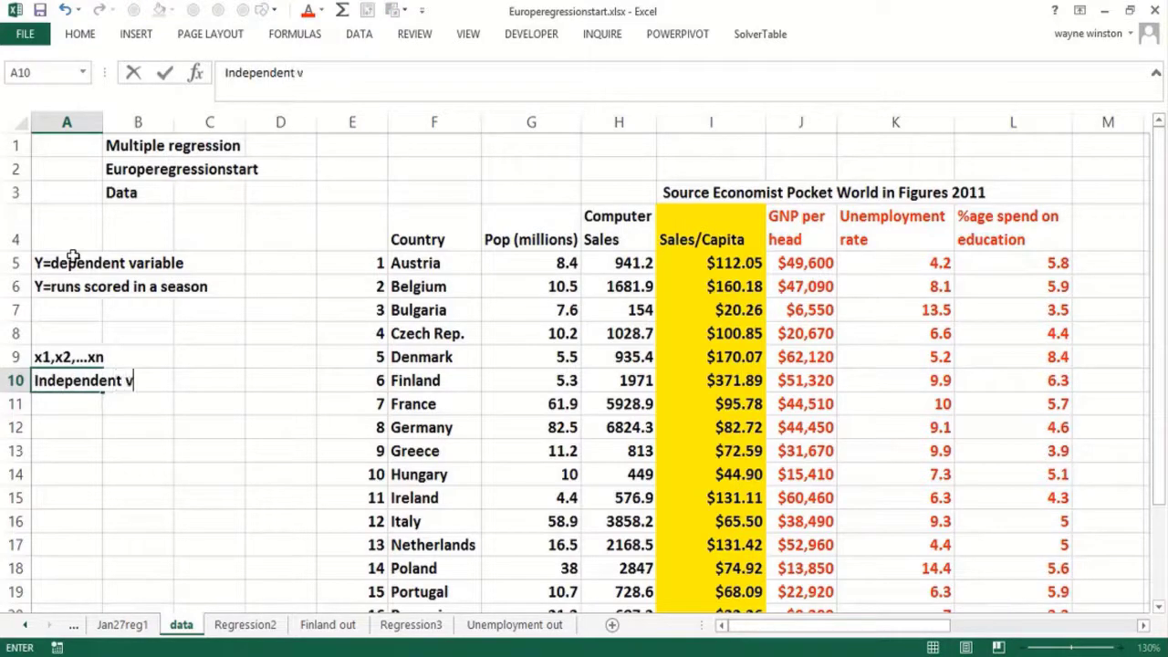
type("airab")
key("BackSpace")
key("BackSpace")
key("BackSpace")
type("ables")
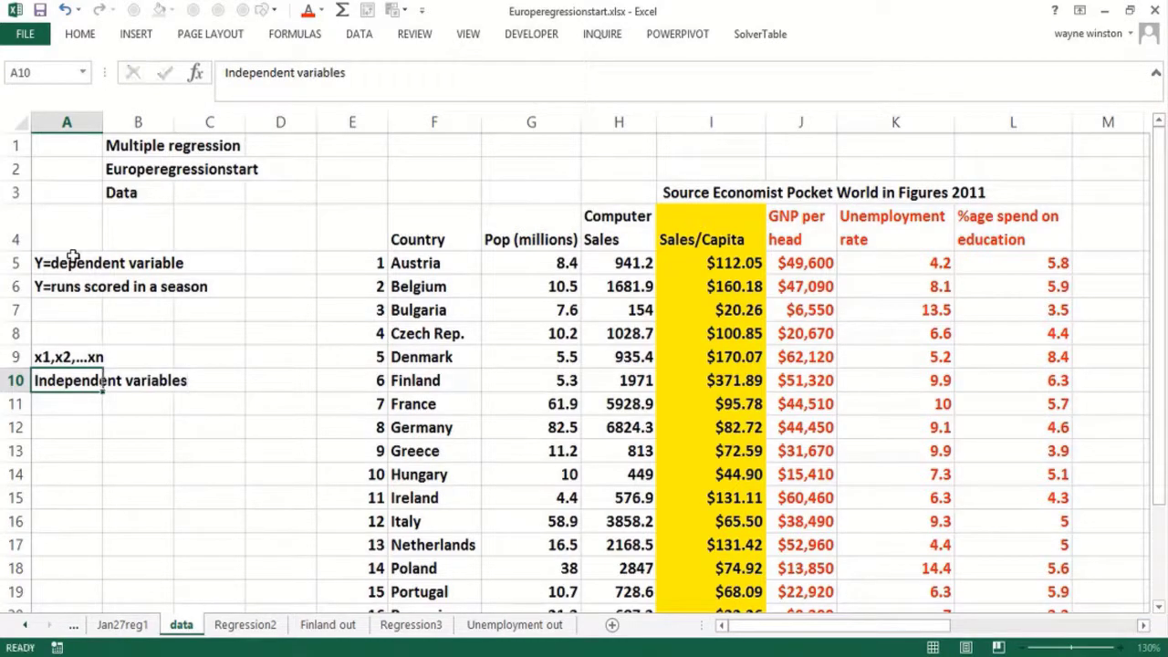
key("Return")
Enter the limit on the number of independent variables, "n<=15", in cell A11
type("n<")
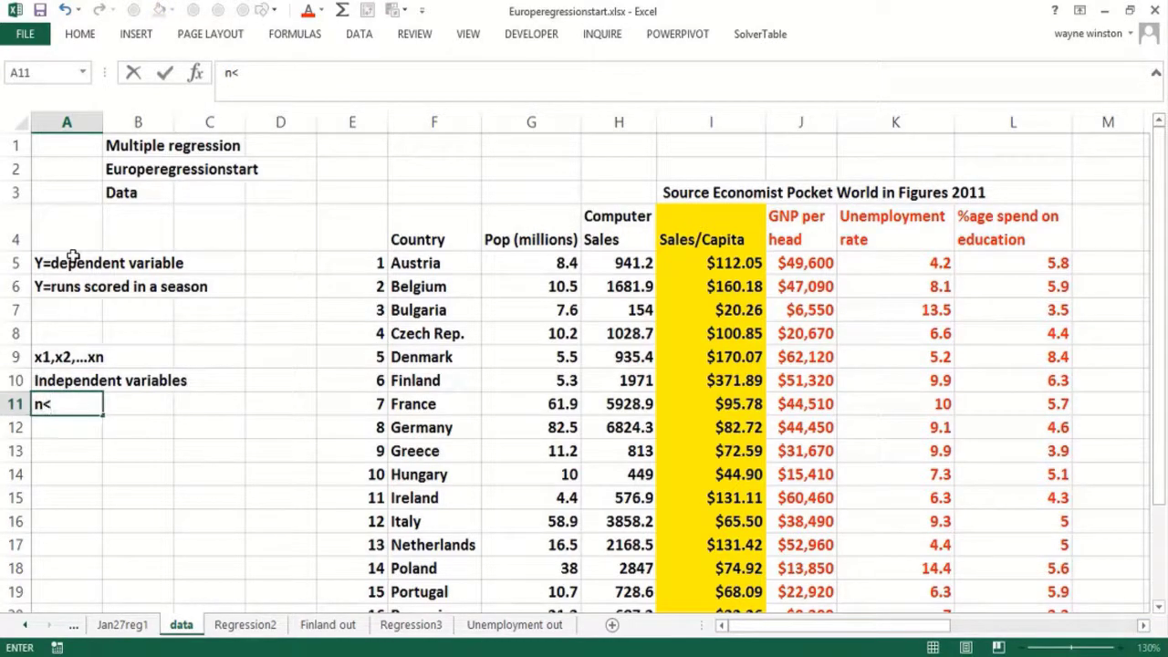
type("=15")
key("Return")
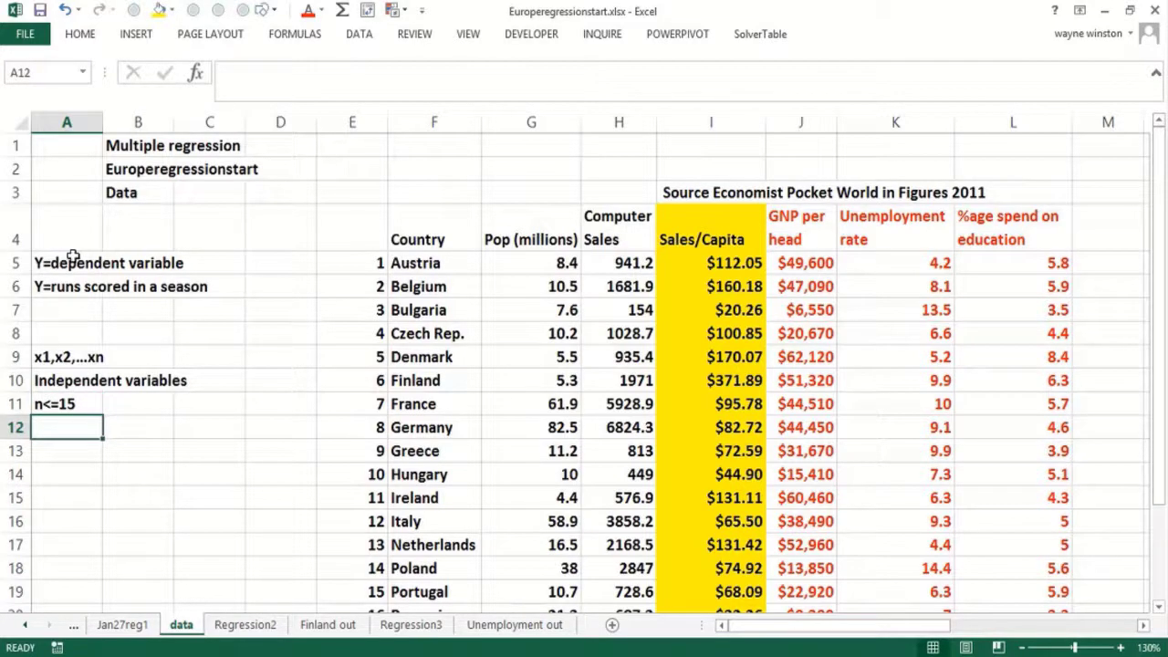
left_click(63, 302)
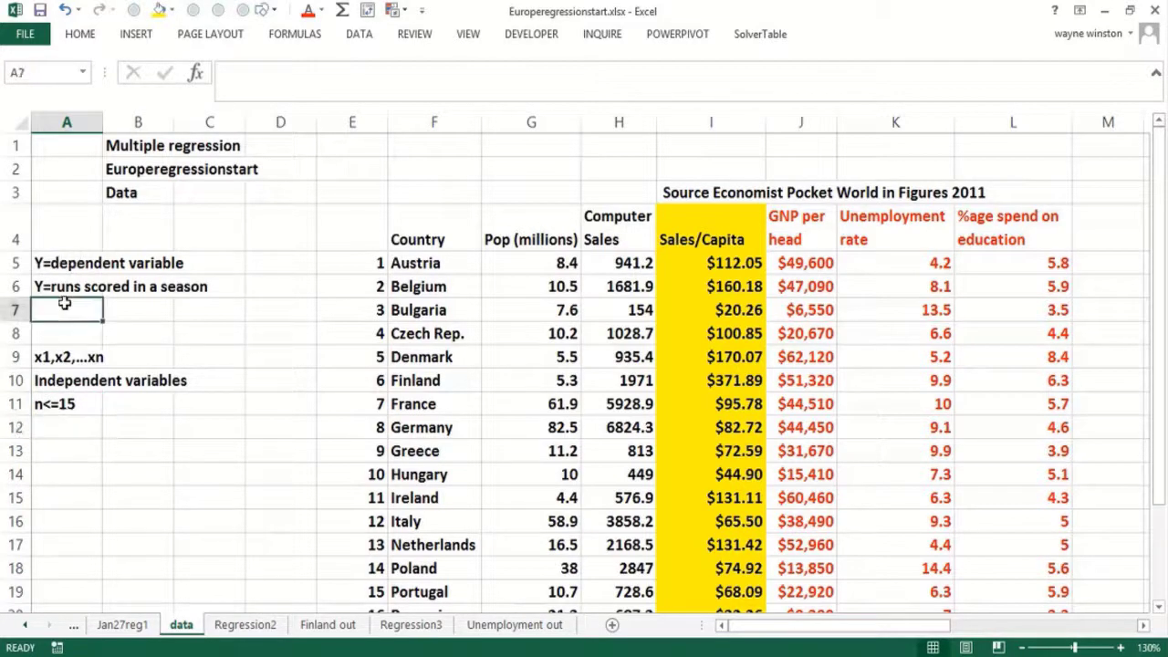
List the example independent variables Singles, Doubles, Triples, HR and BB+HBP in cells A12 to A16
left_click(69, 424)
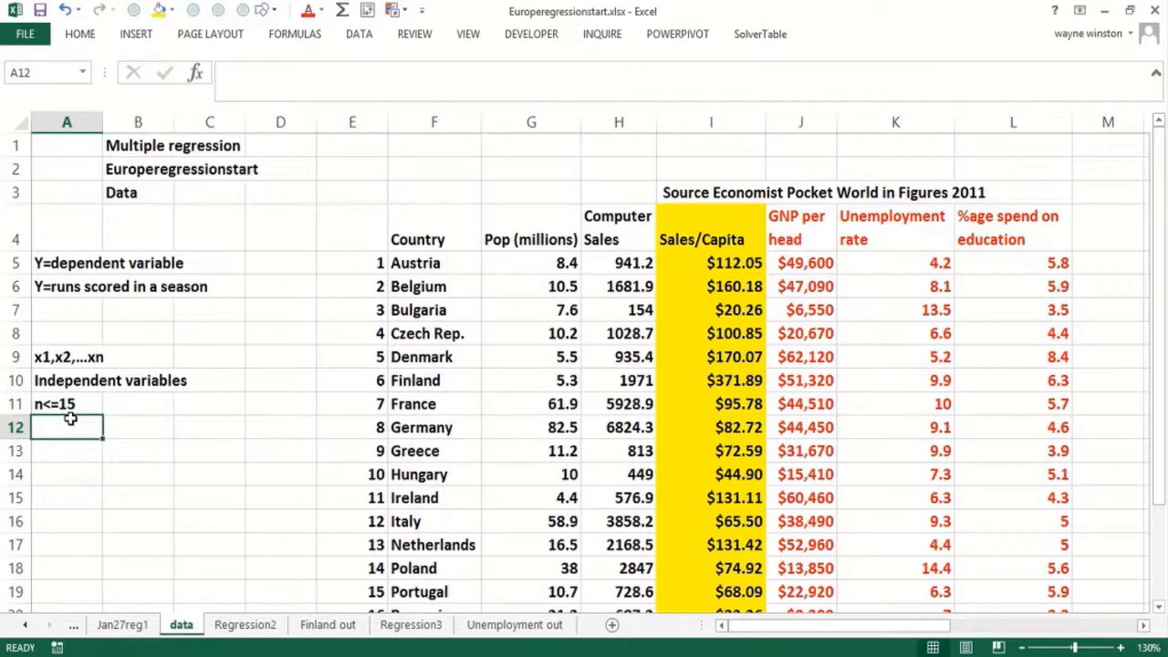
type("Singles")
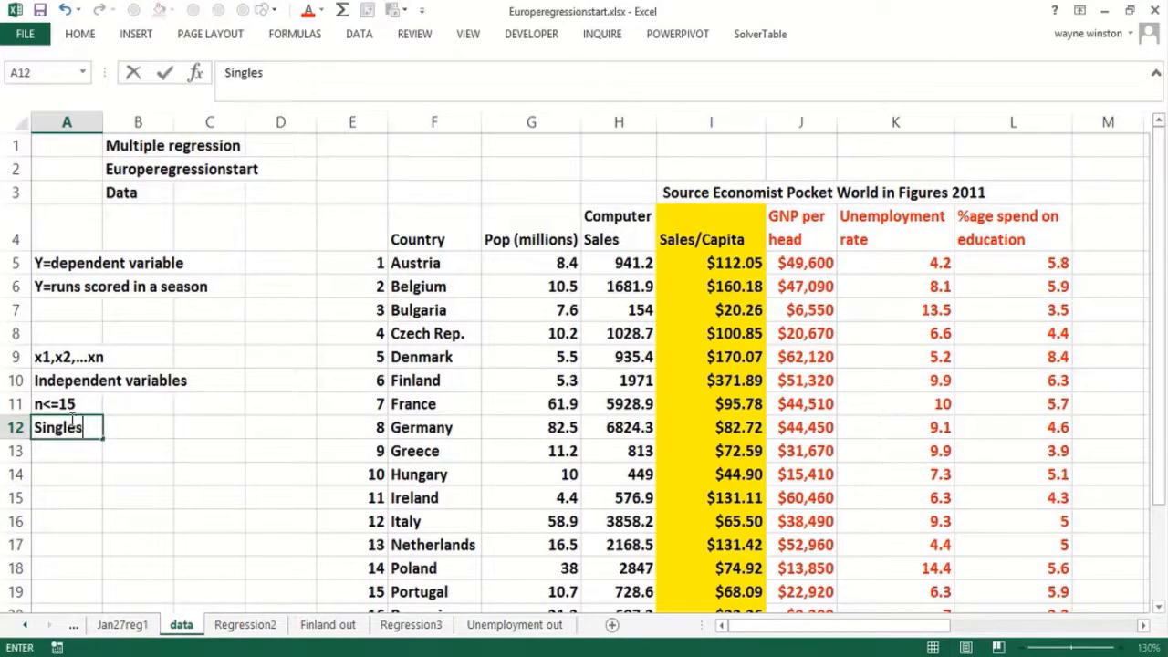
key("Return")
type("Doubles")
key("Return")
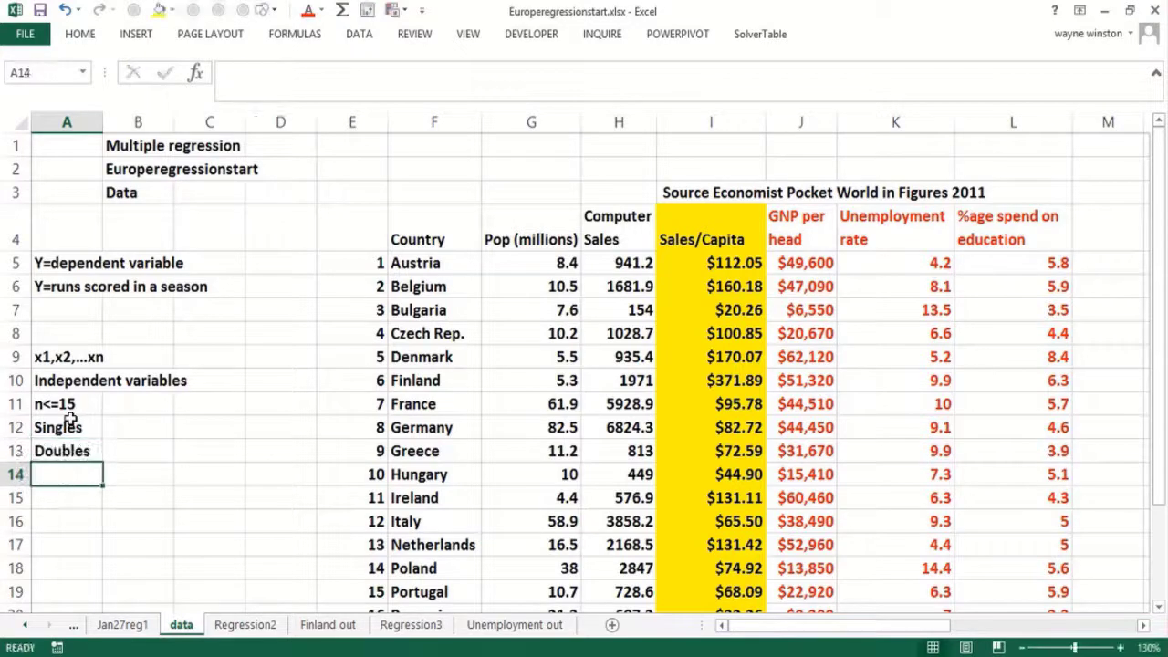
type("Triples")
key("Return")
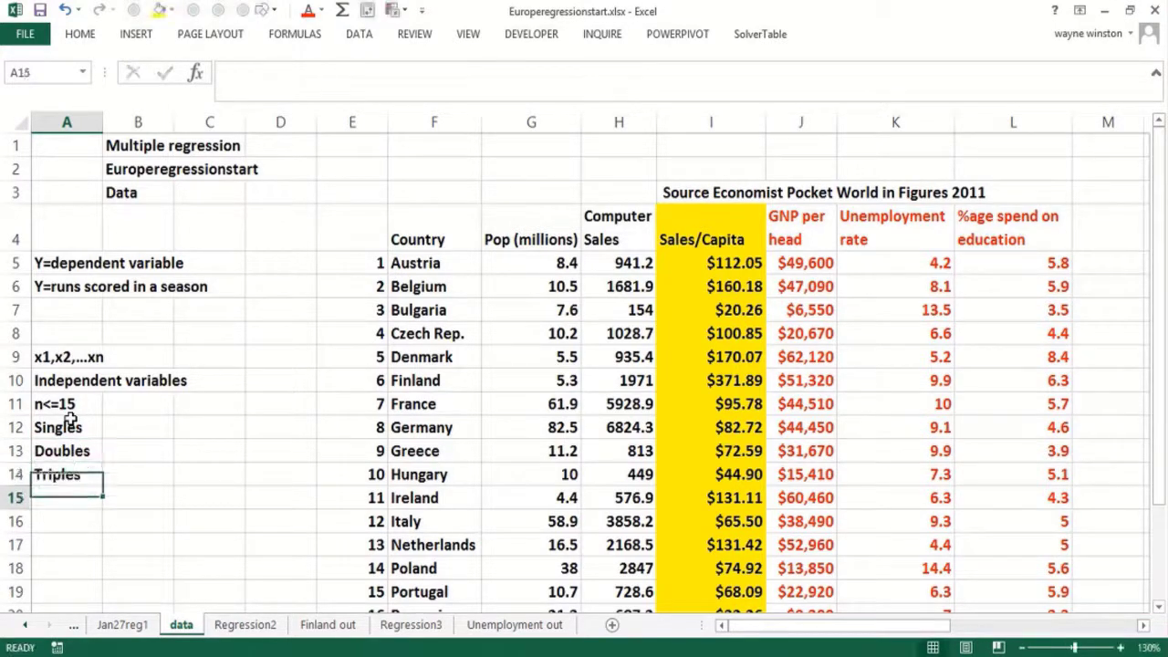
type("HR")
key("Return")
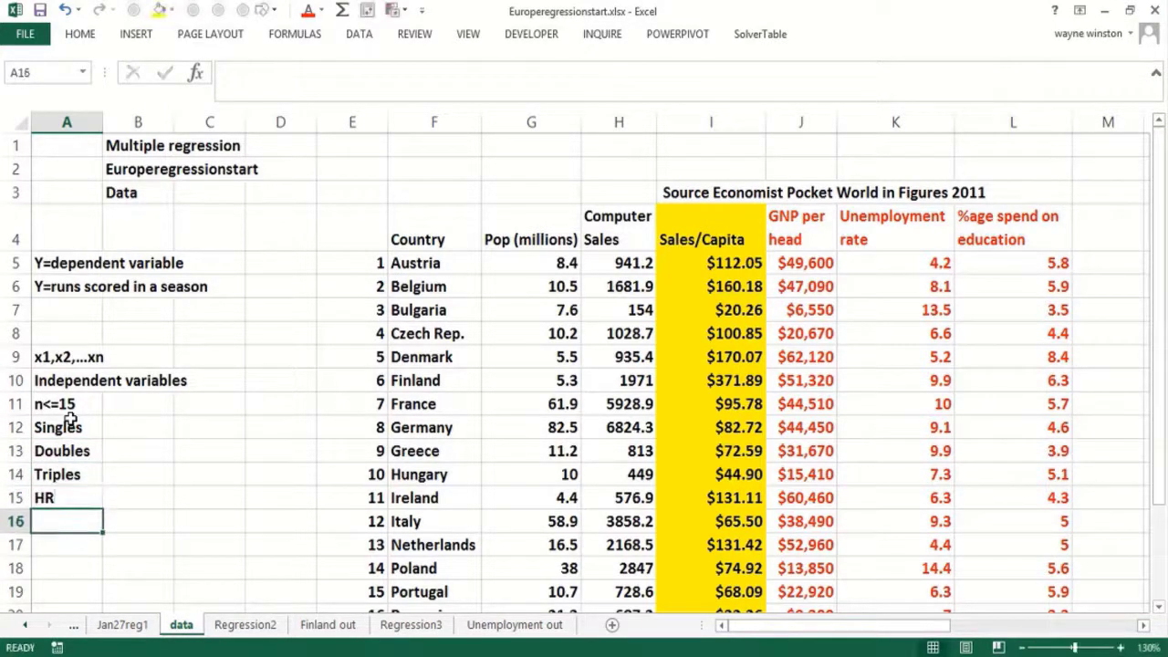
type("BB+HBP")
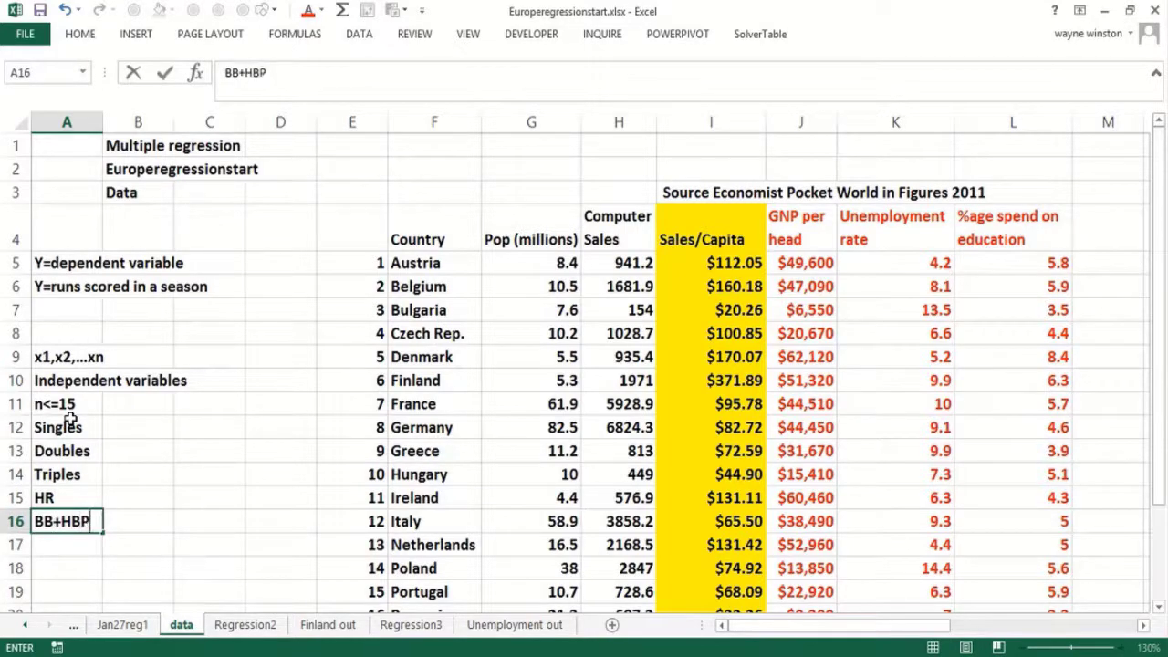
key("Return")
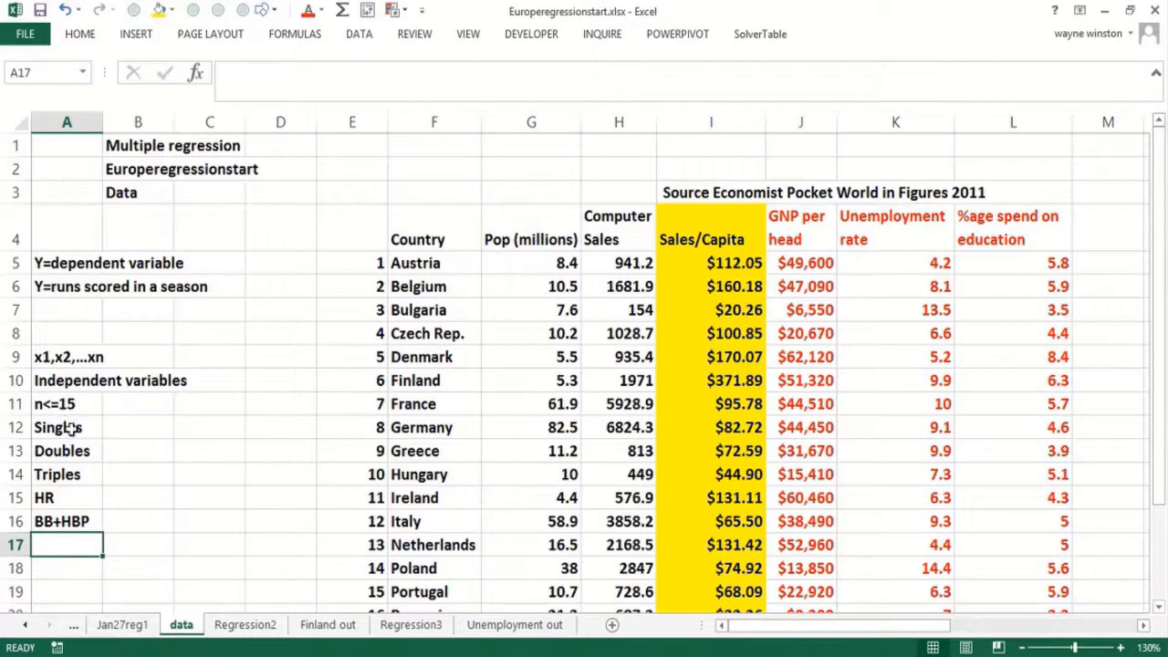
left_click(57, 308)
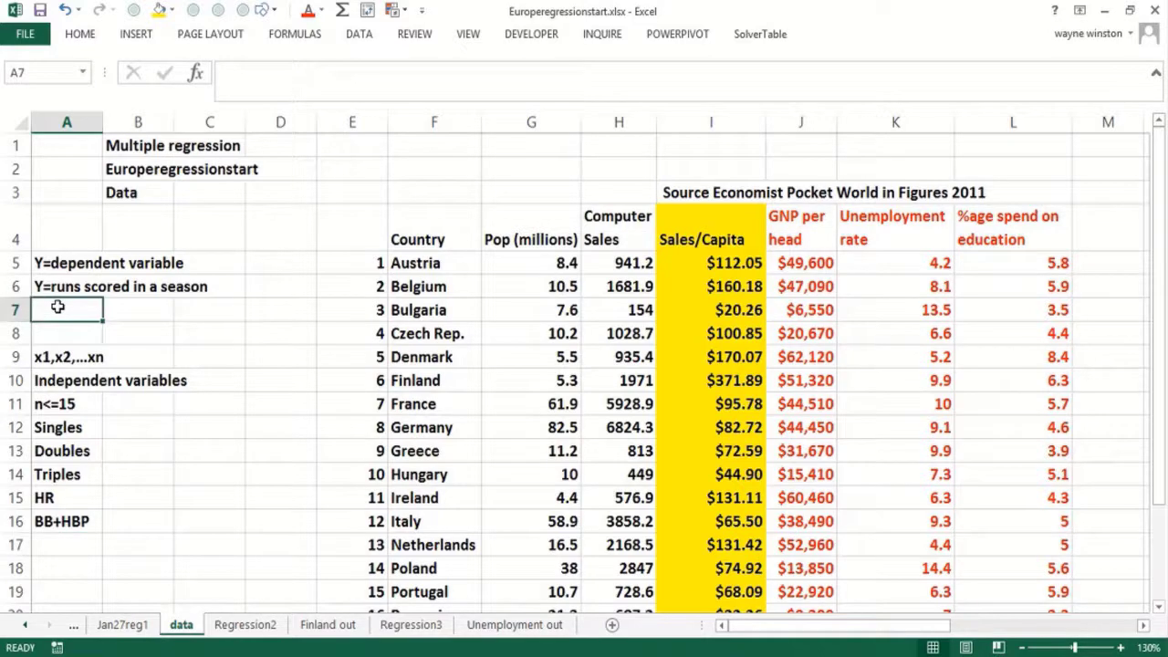
Enter the NFL example of a dependent variable, "Qb rating in NFL", in cell A7
type("Qb rating")
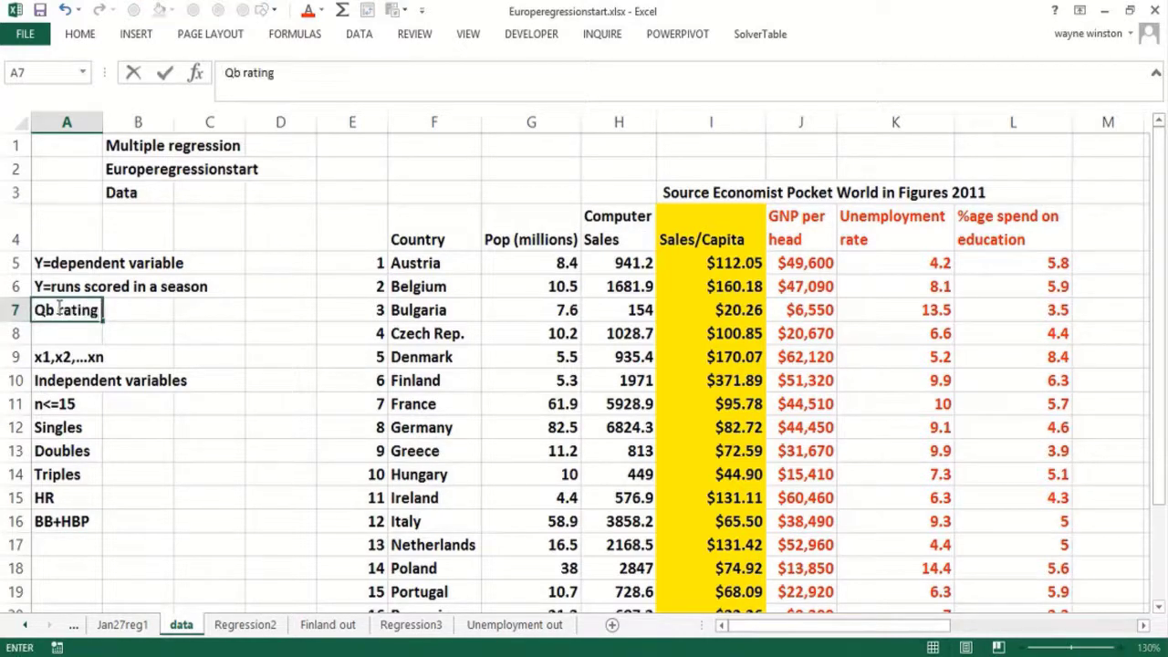
type(" in NF")
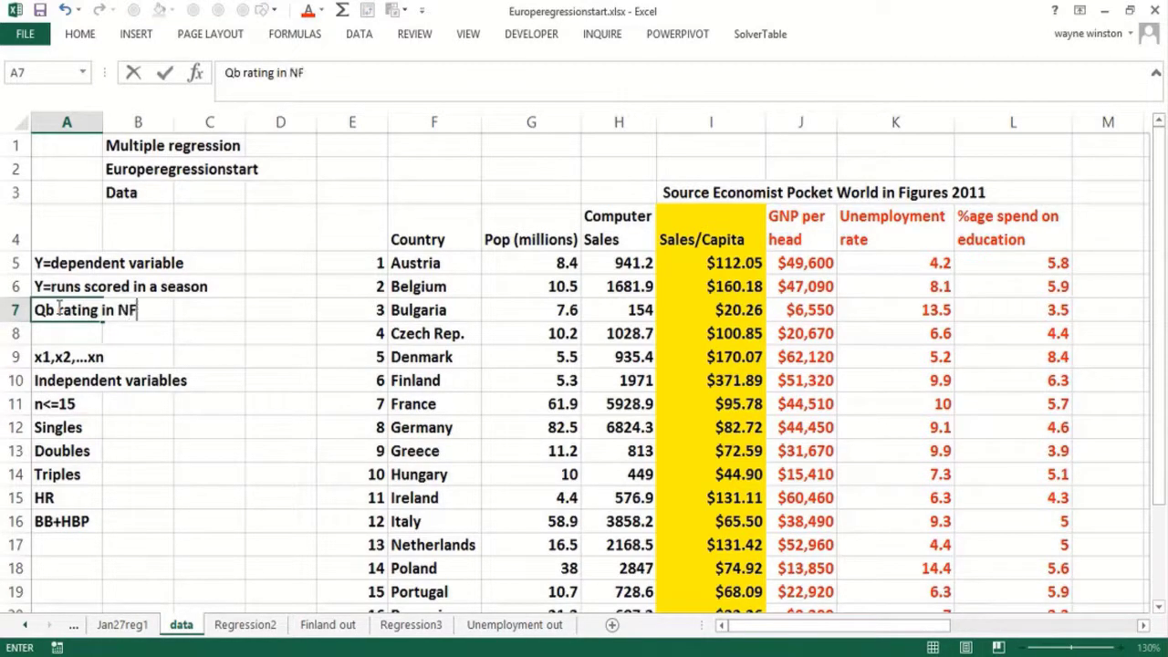
type("L")
Fill the runs-scored note (A6:C6) and the baseball variables (A12:A16) with yellow, and colour the Qb rating note's text red
left_click_drag(50, 288, 214, 288)
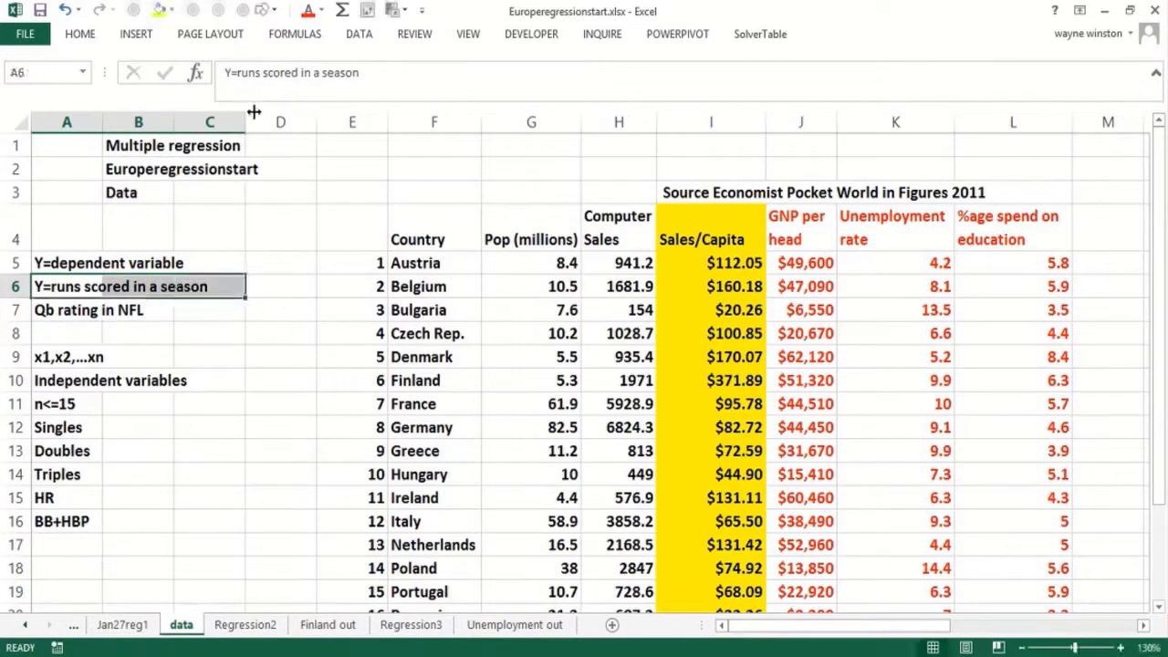
left_click(160, 10)
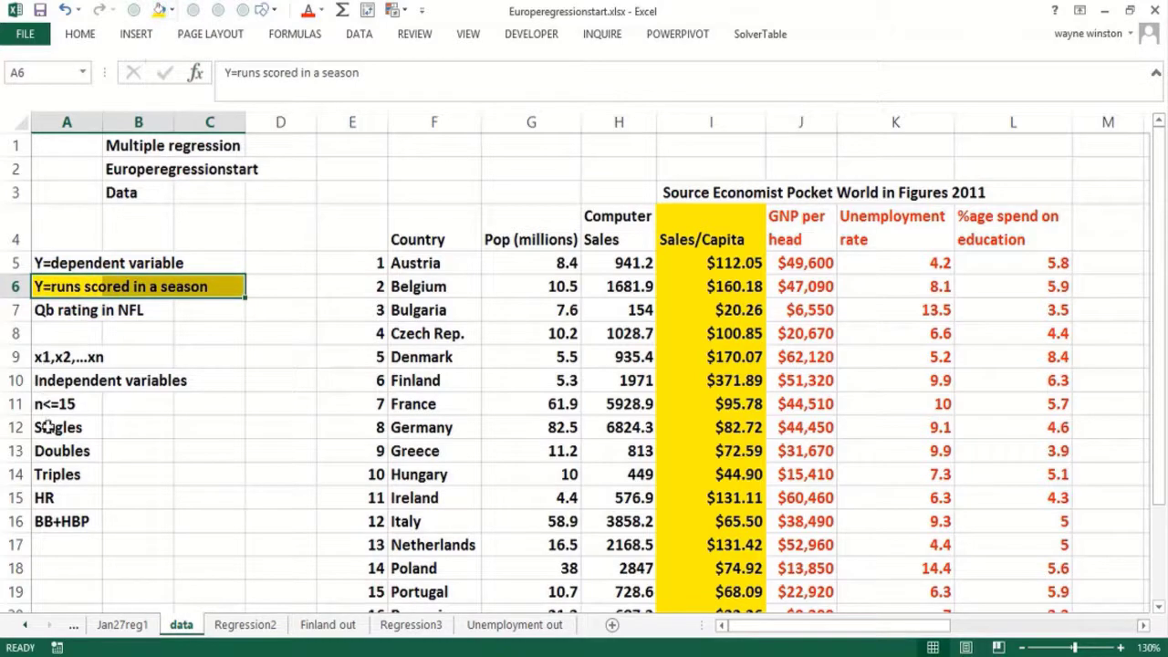
left_click_drag(45, 427, 45, 522)
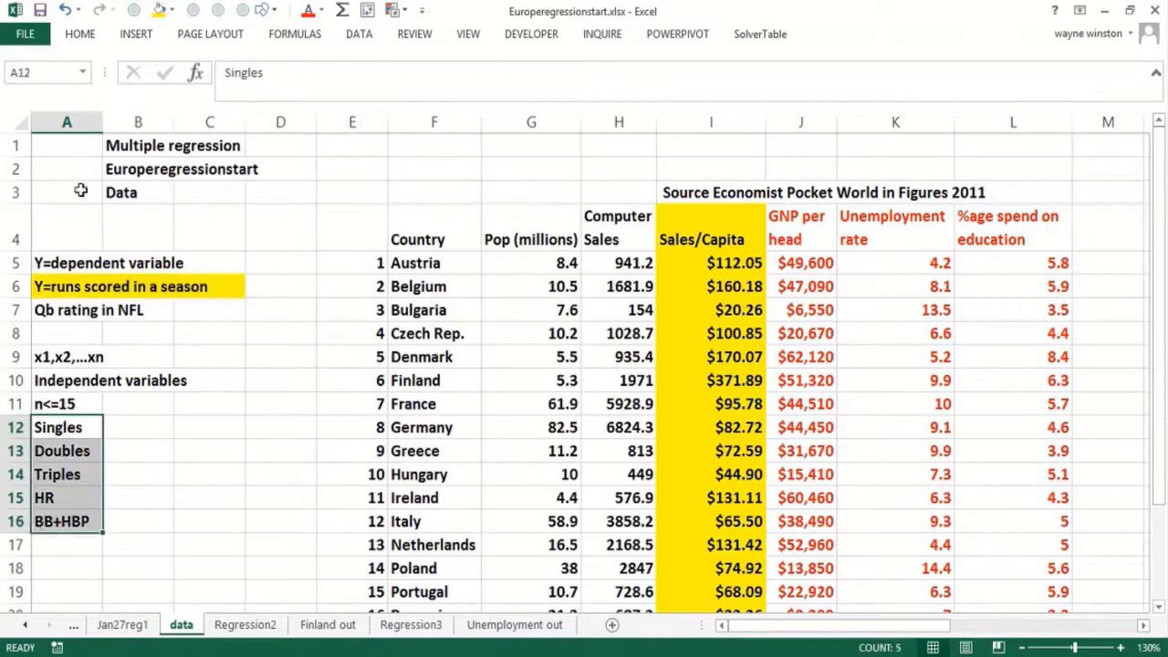
left_click(160, 10)
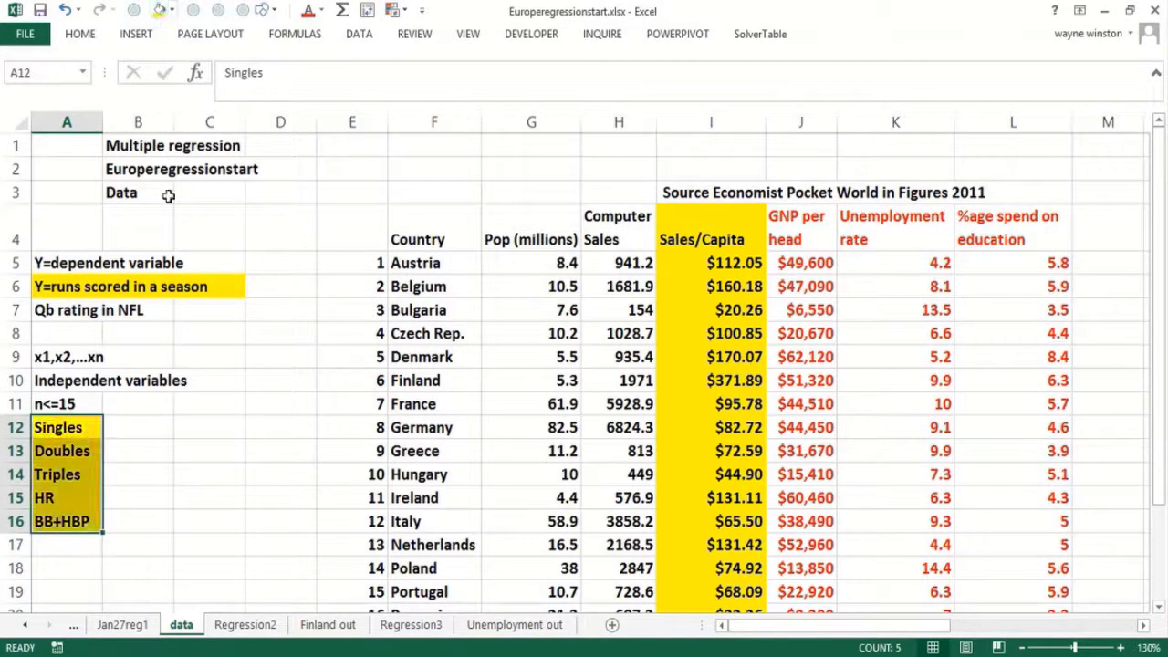
left_click_drag(54, 310, 160, 317)
left_click(309, 10)
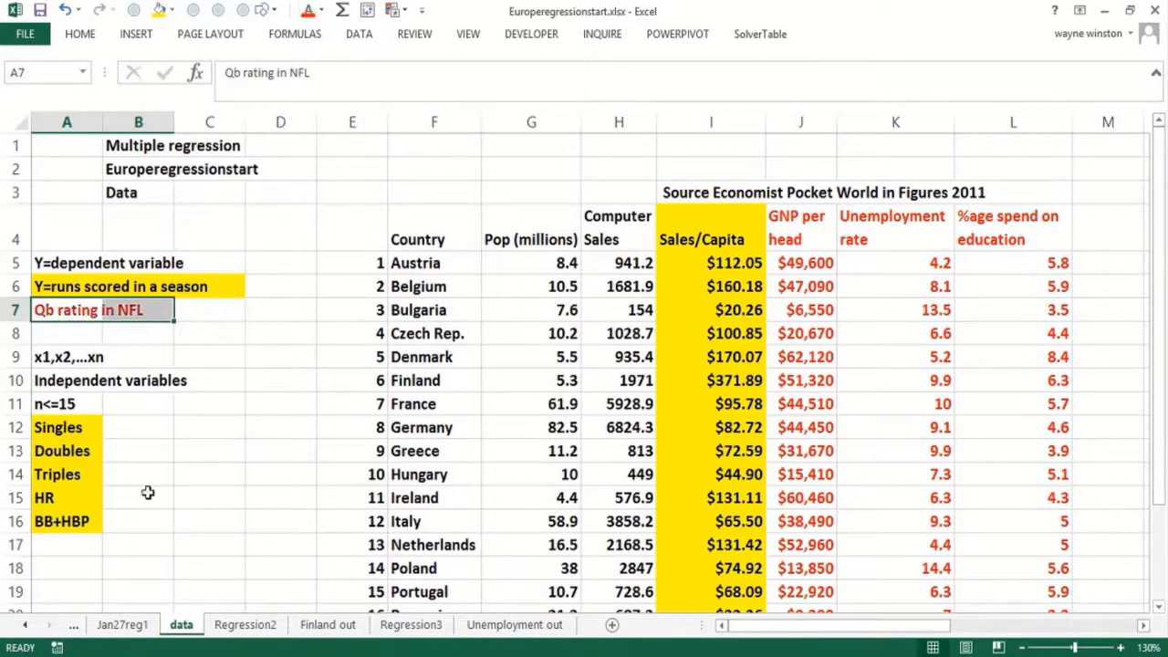
List the quarterback variables YD/Pass, TD%, Int% and Comp% in cells B12 to B15 and colour their text red
left_click(135, 427)
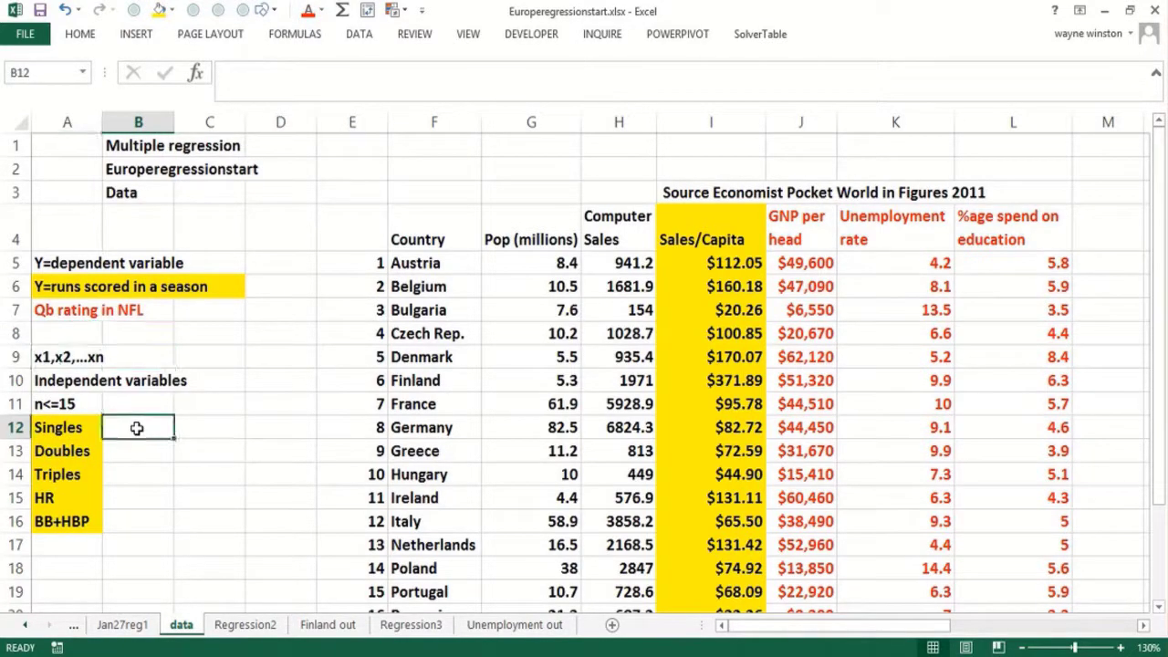
type("YD.")
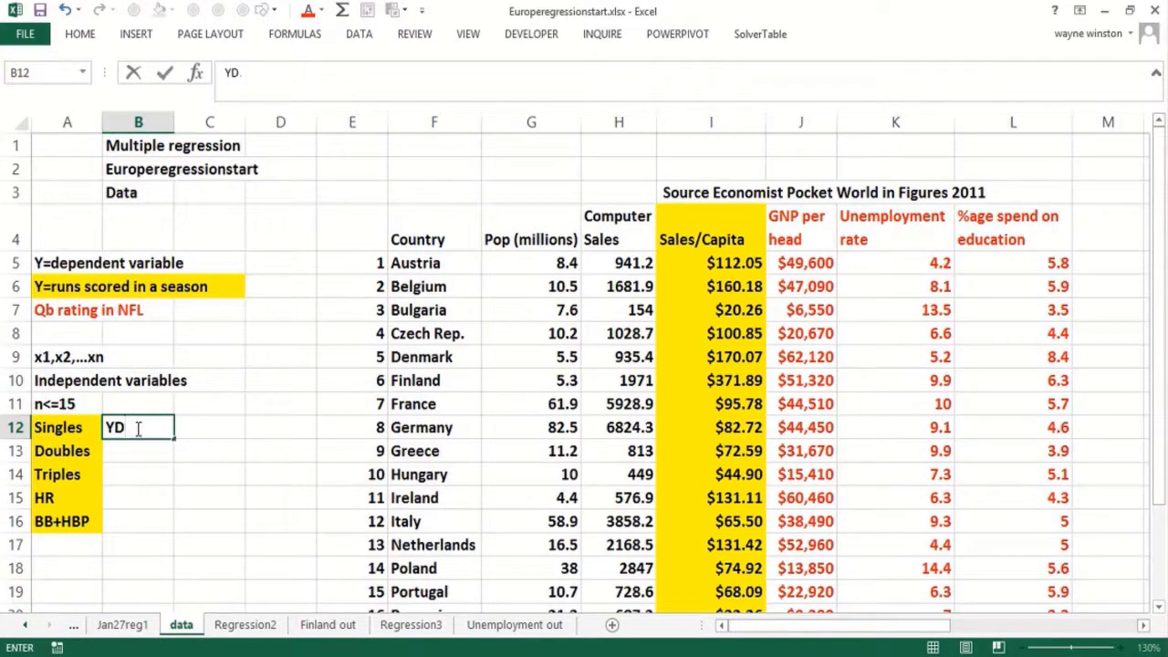
type("Pass")
key("Return")
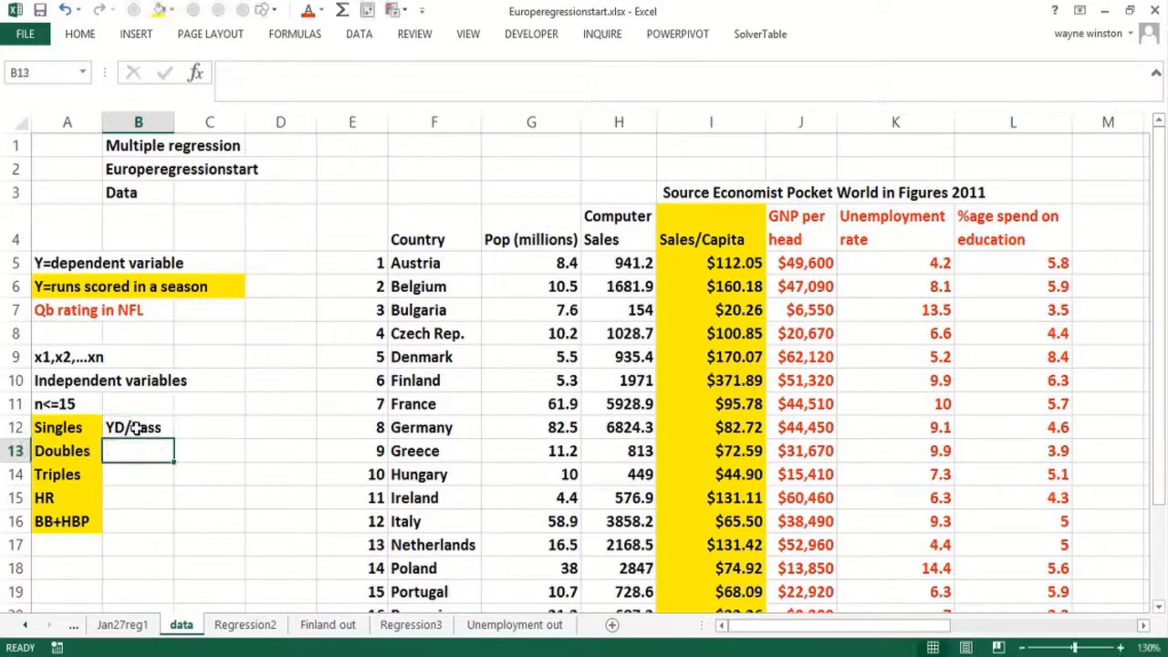
type("TD%")
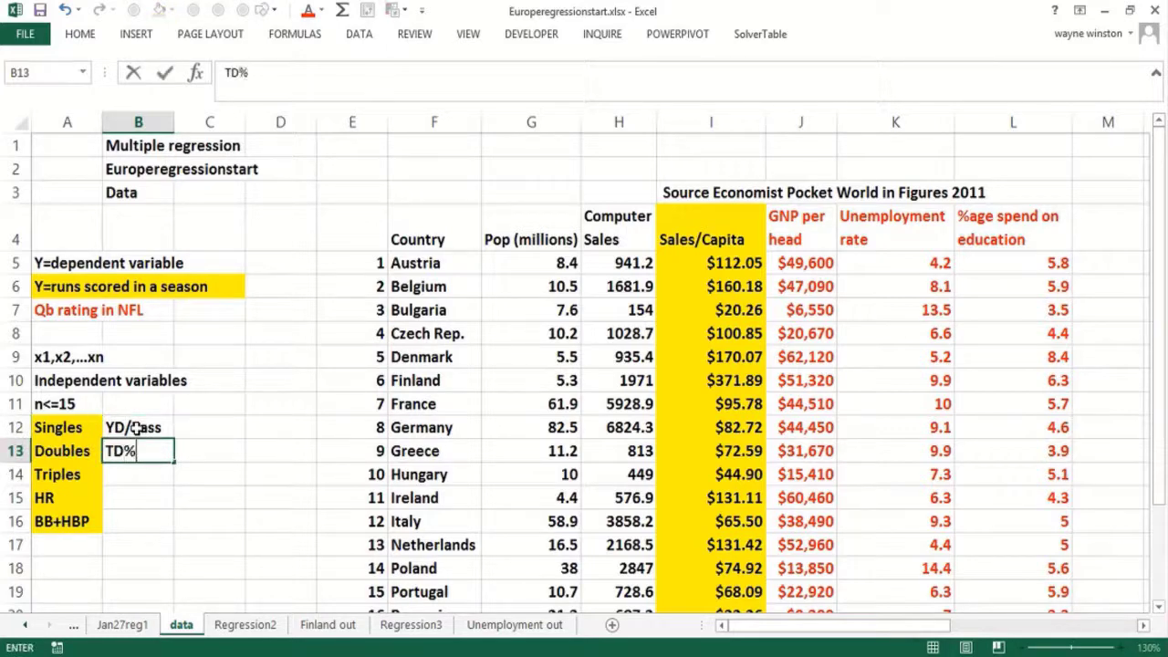
key("Return")
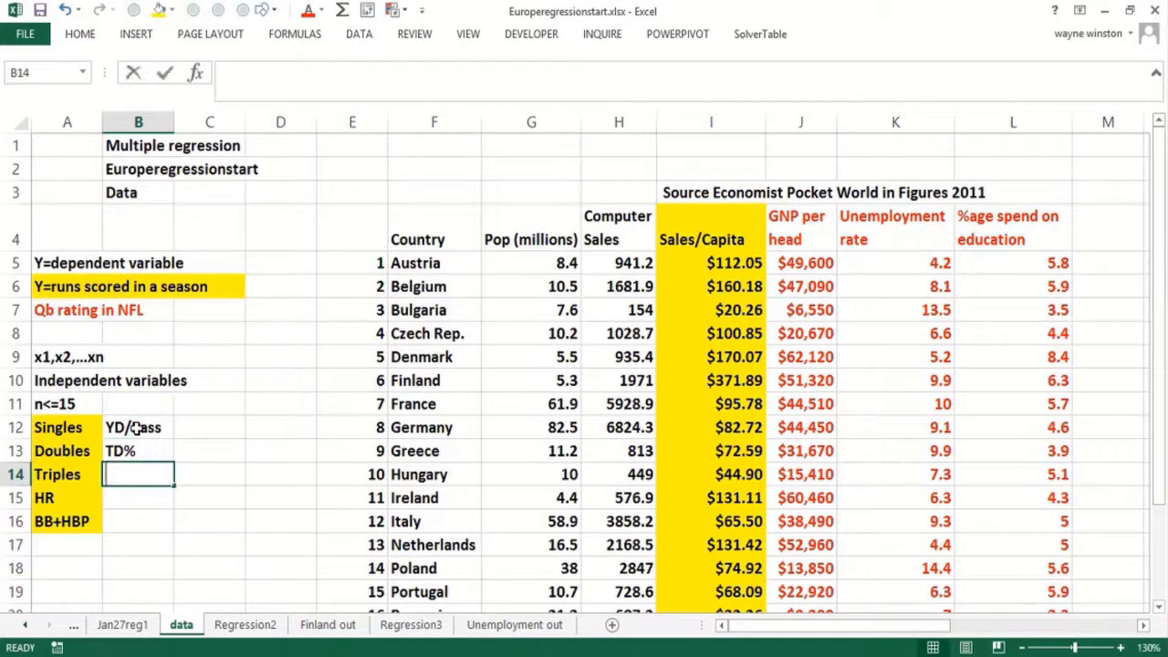
type("IU")
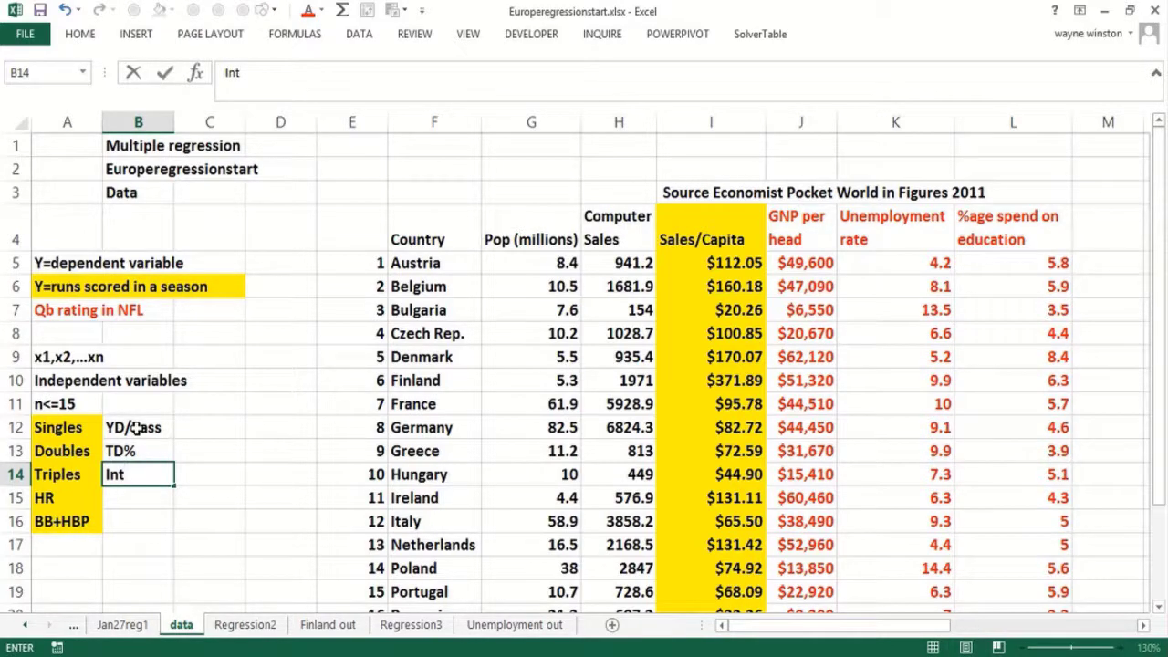
type("t%")
key("Return")
type("Comp")
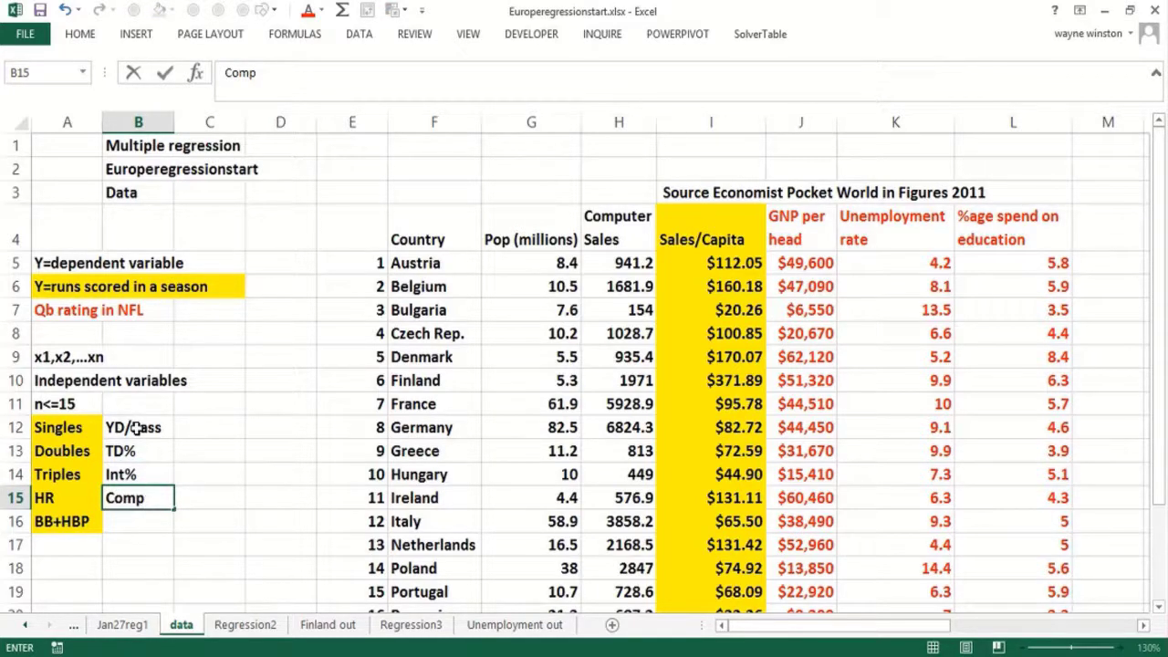
type("%")
key("Return")
left_click_drag(135, 427, 156, 494)
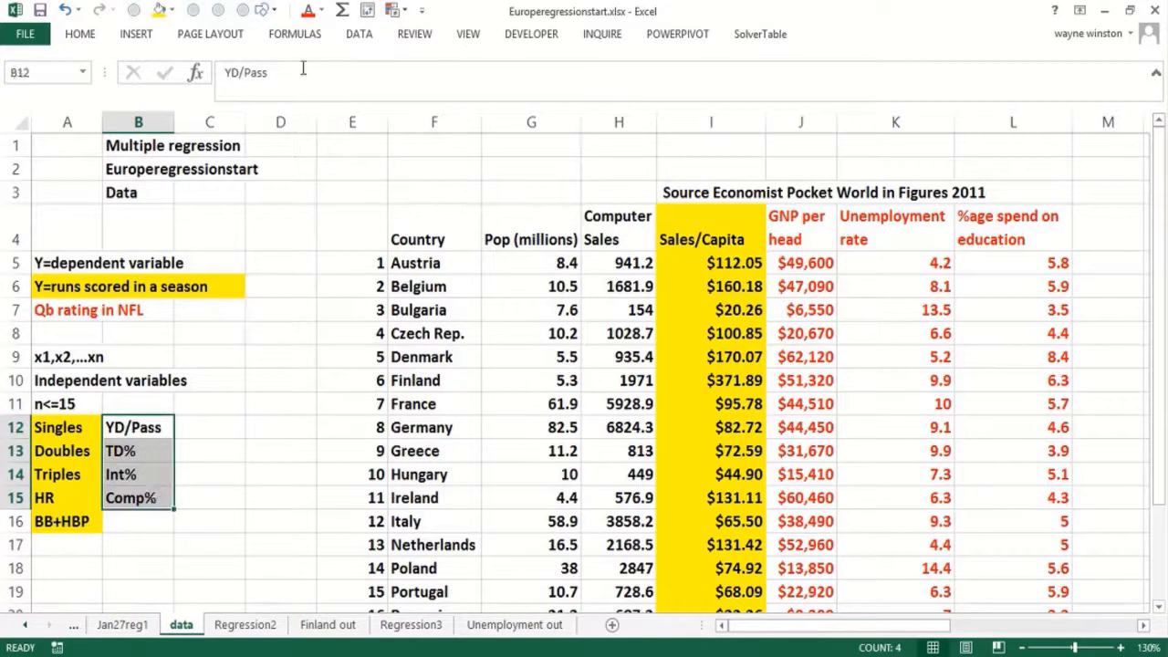
left_click(308, 11)
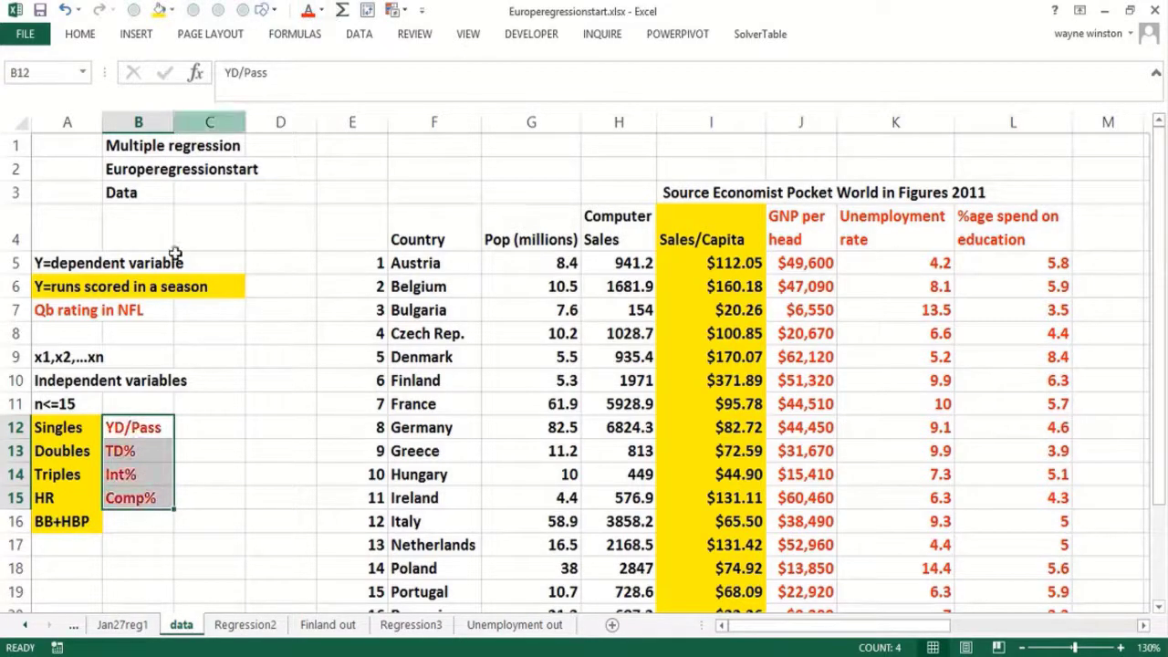
Enter the basketball dependent variable, "NBA team wins in a season", in cell A8
left_click(50, 329)
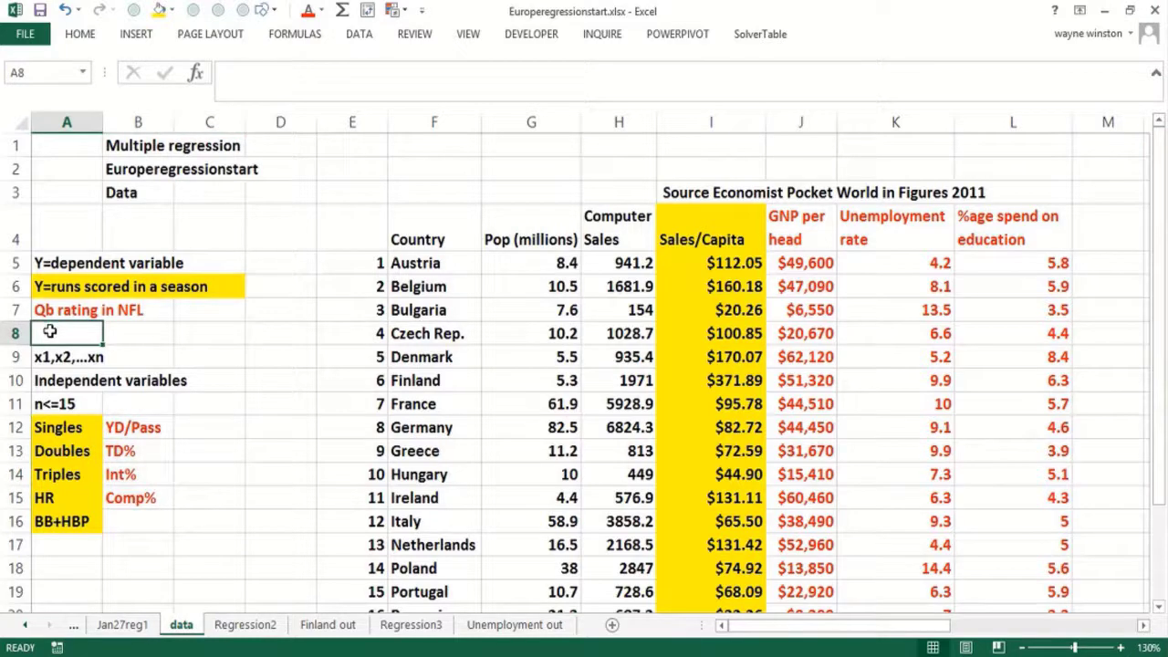
type("NBA team")
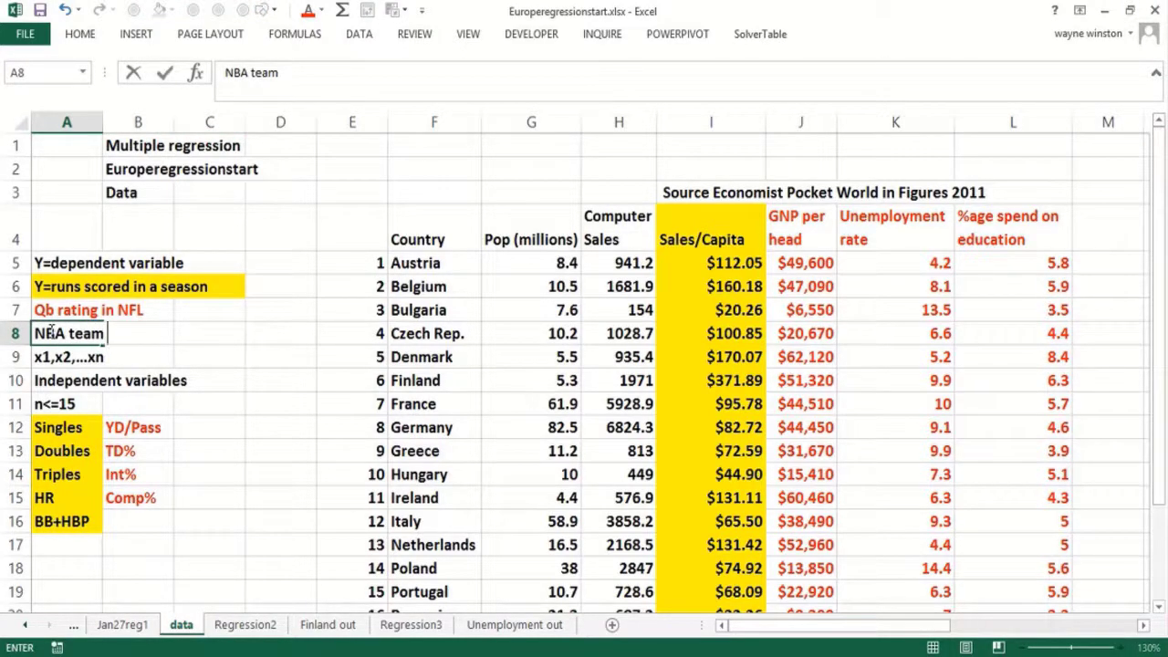
type(" wins in")
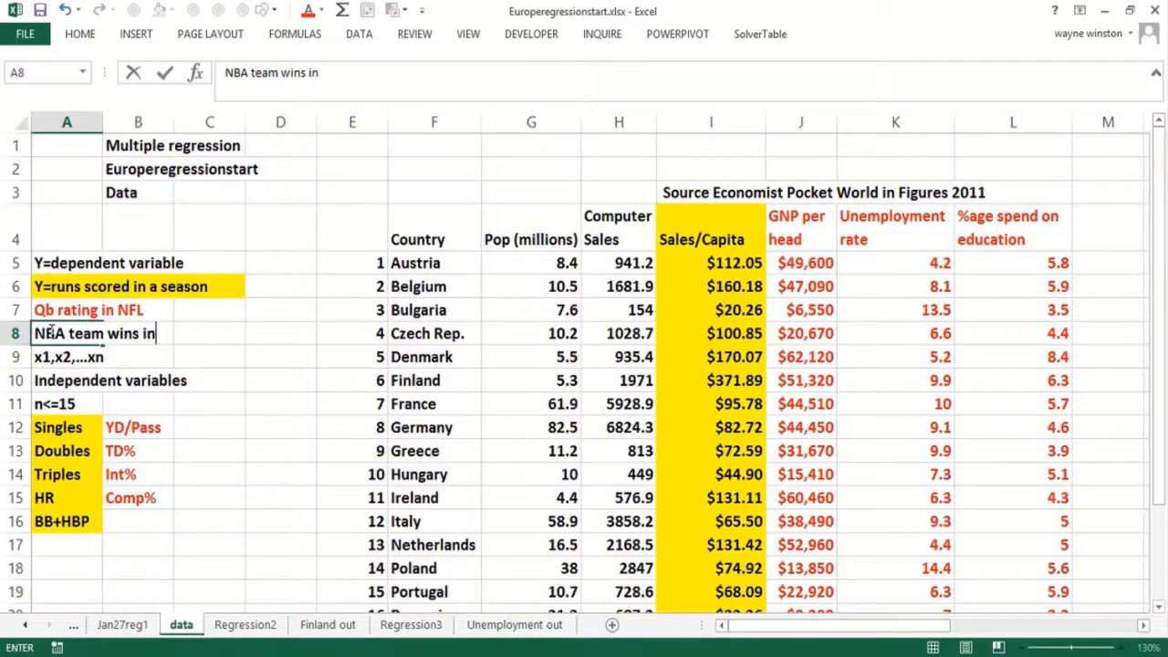
type(" a season")
key("Return")
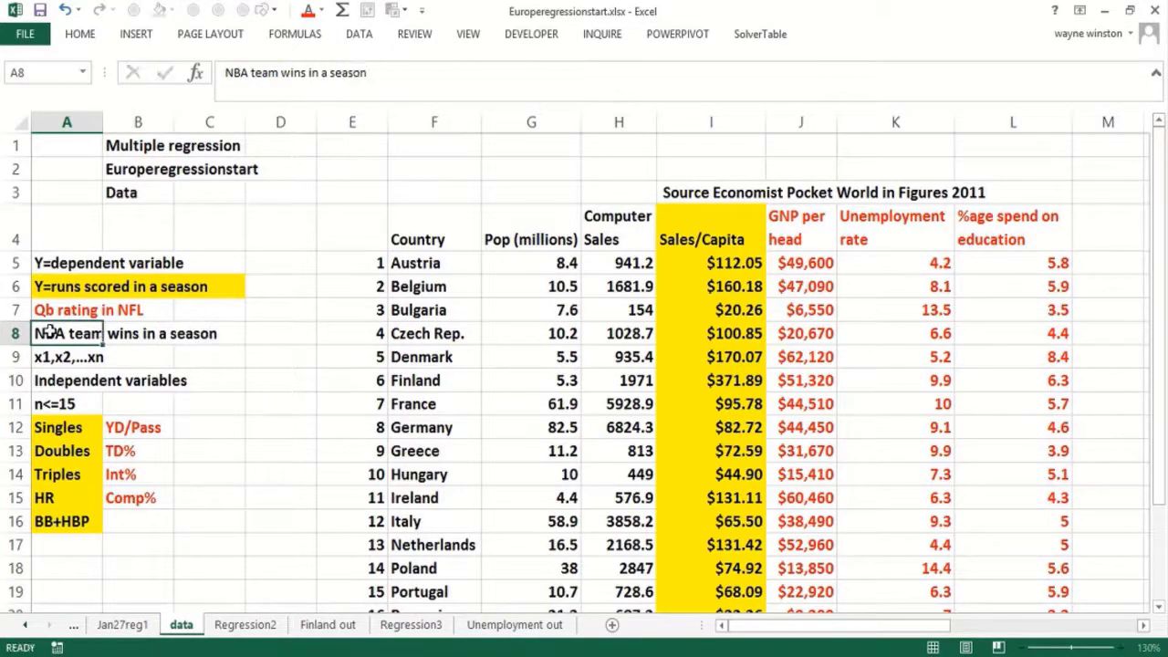
key("Down")
key("Down")
key("Down")
key("Right")
key("Right")
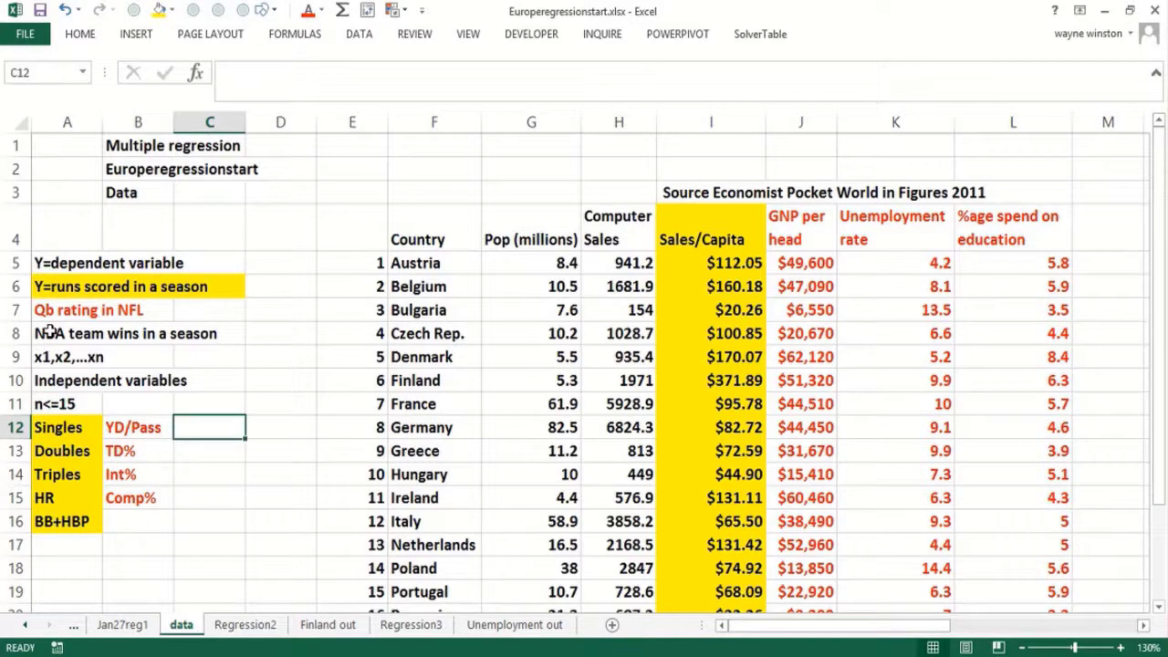
Correct the capitalisation in cell A7 so the note reads "QB rating in NFL"
left_click(49, 312)
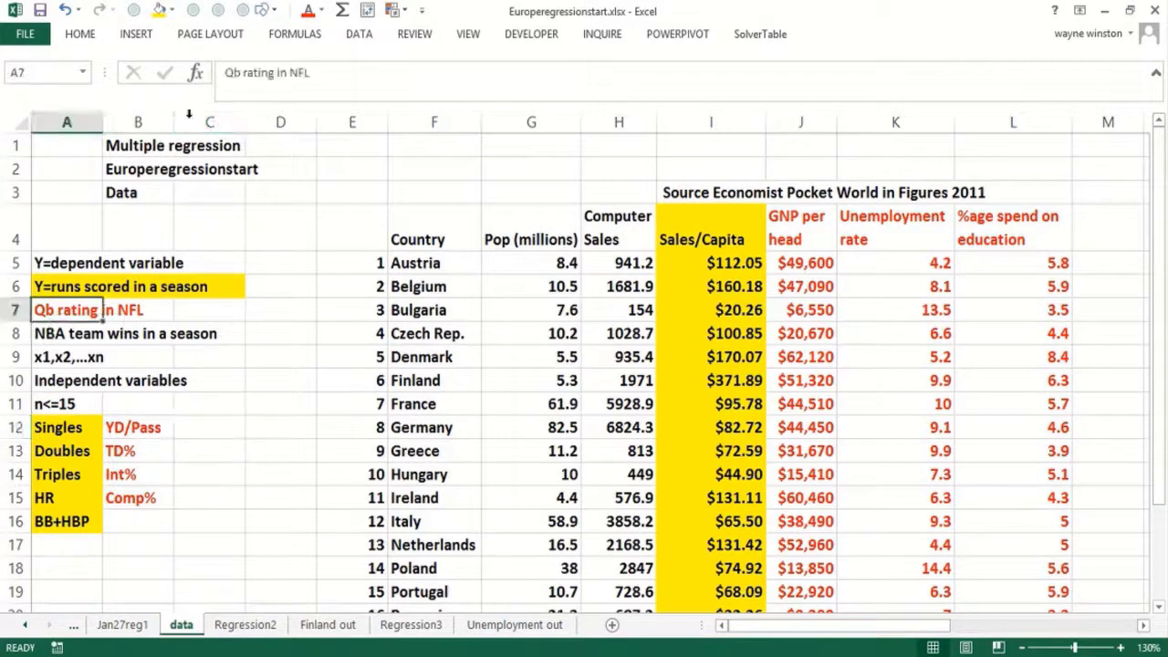
left_click_drag(235, 71, 241, 72)
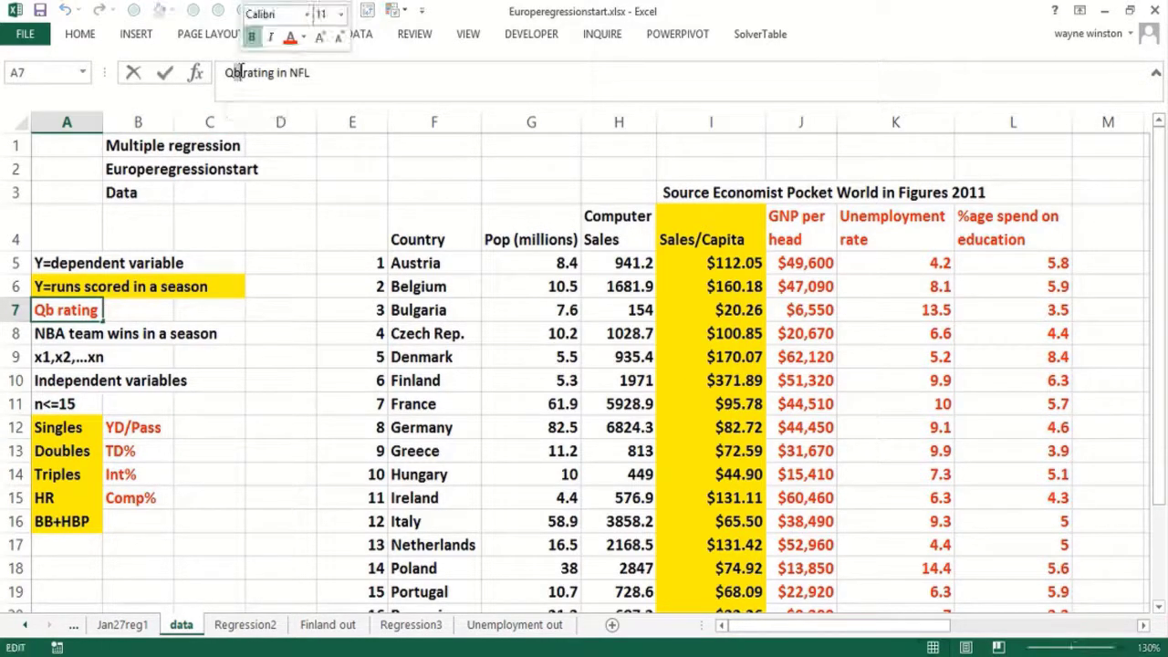
type("B")
key("Return")
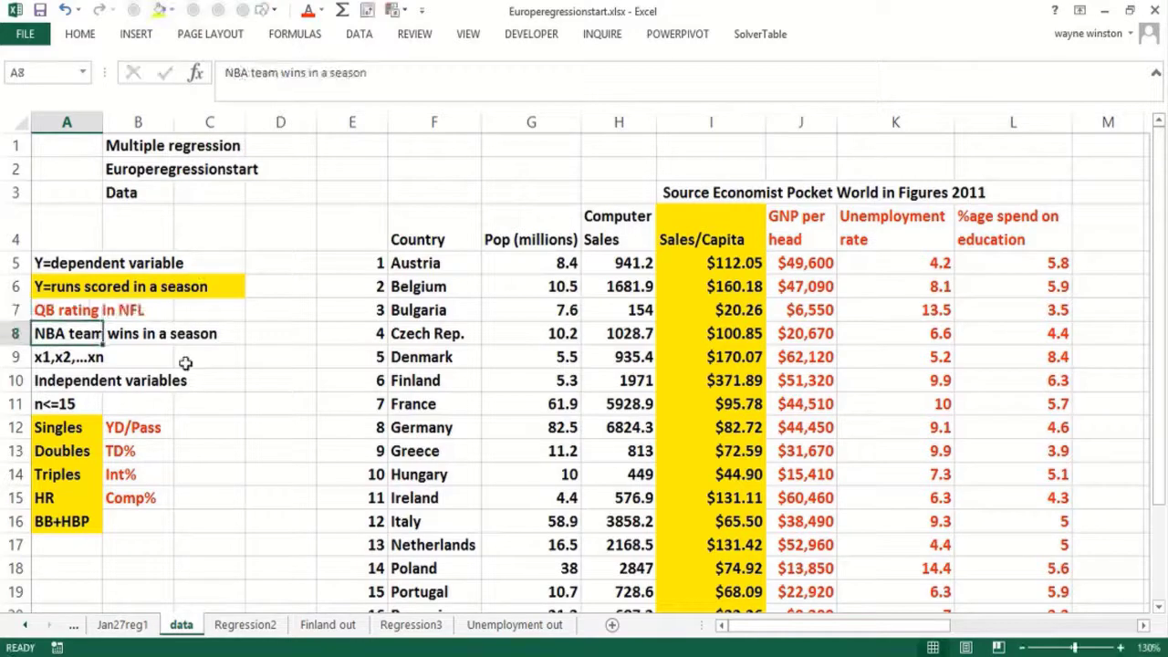
List the basketball independent variables Shooting, TO, FT and Reb in cells C12 to C15
left_click(209, 435)
type("Sho")
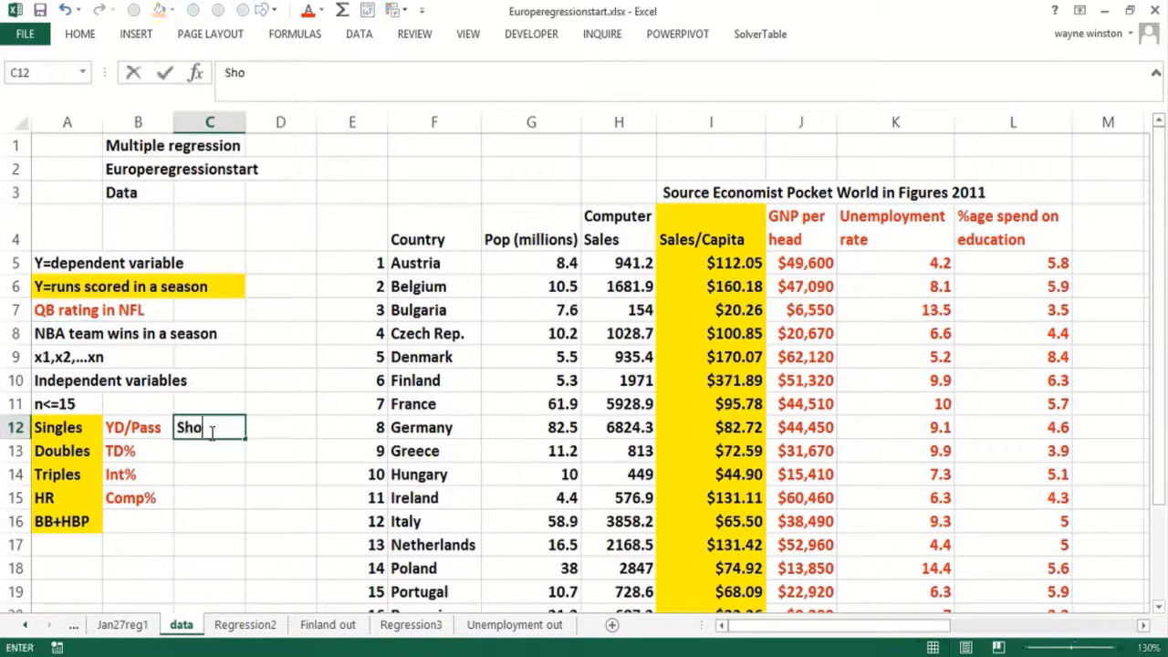
type("oting")
key("Return")
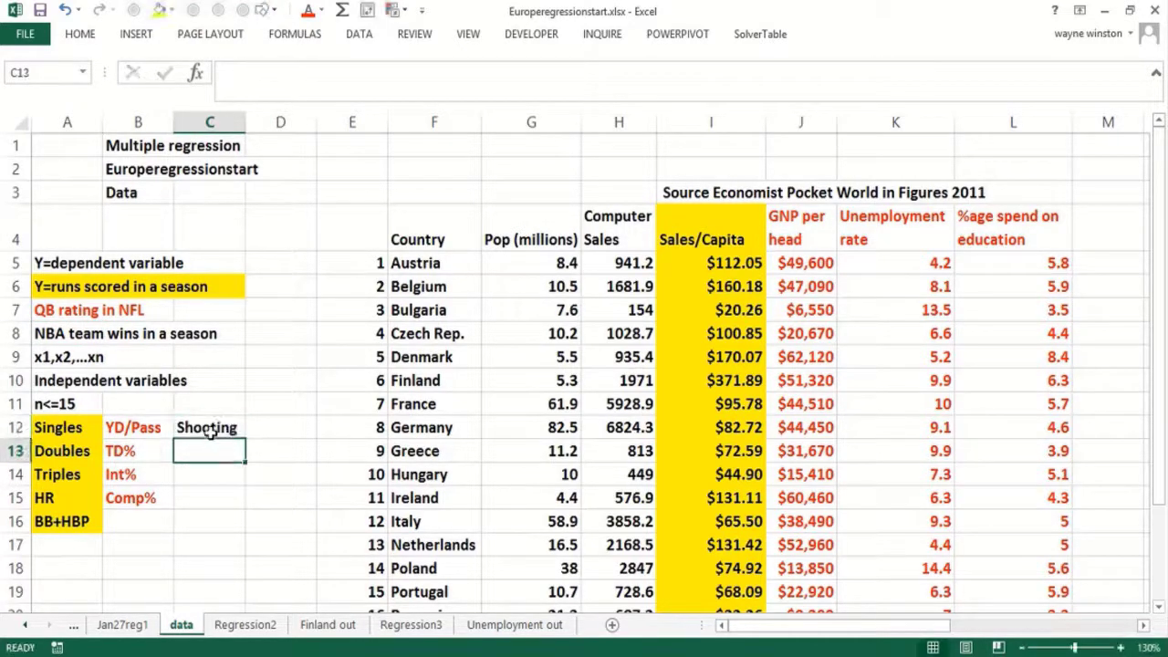
type("TO")
key("Return")
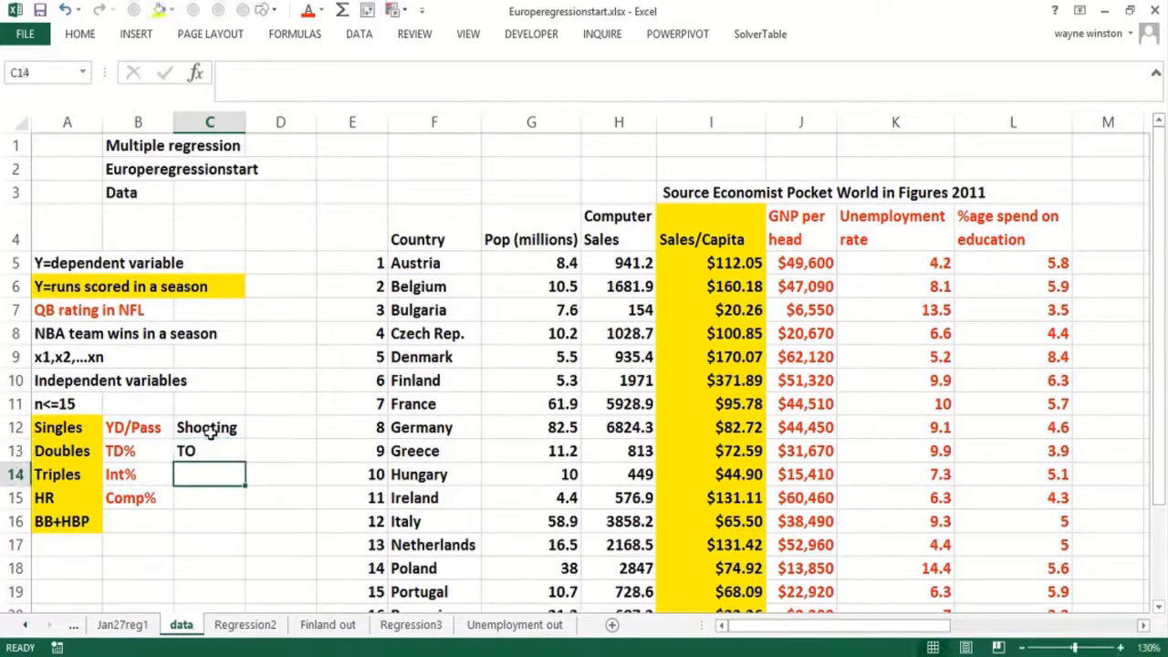
type("FT")
key("Return")
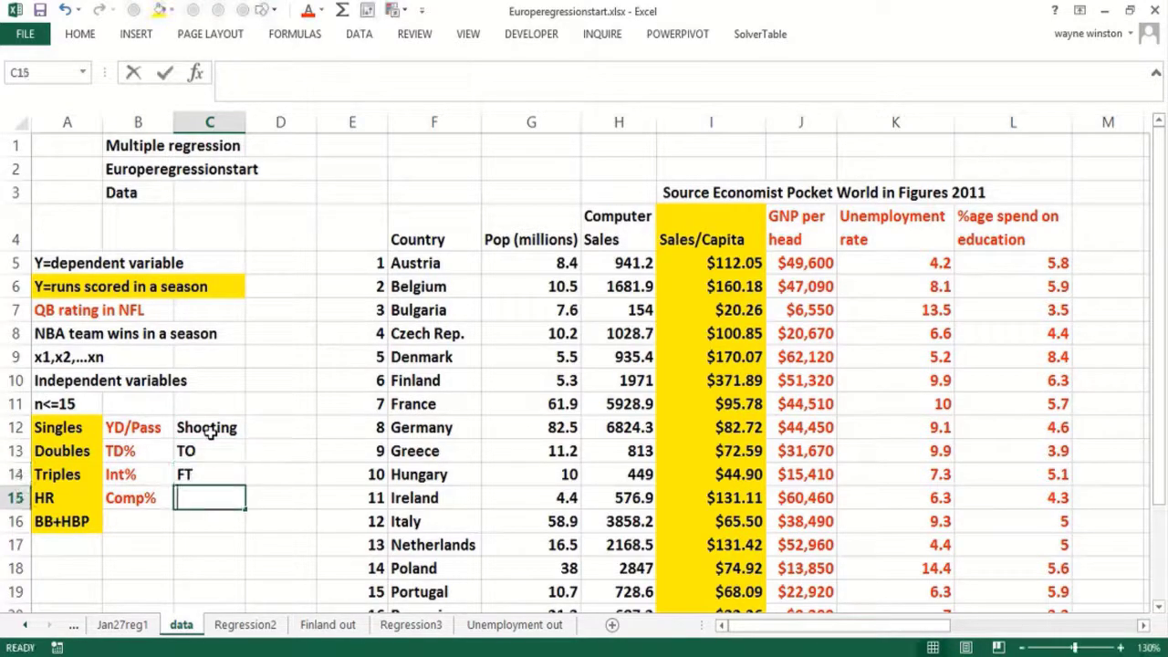
type("Re")
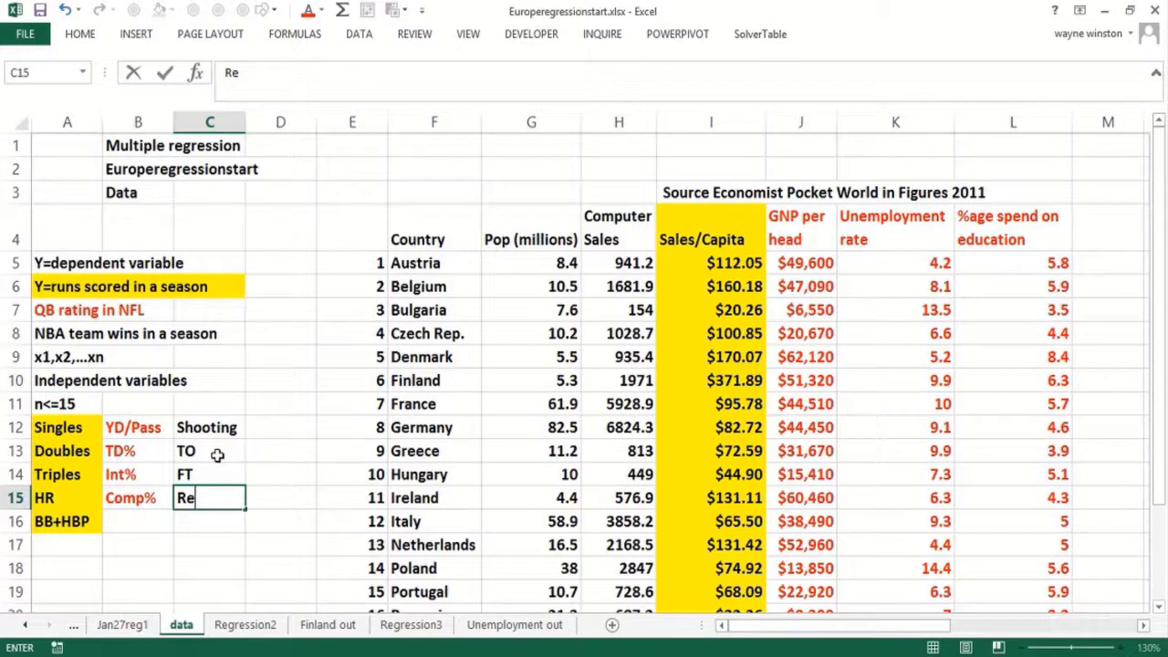
type("b")
key("Return")
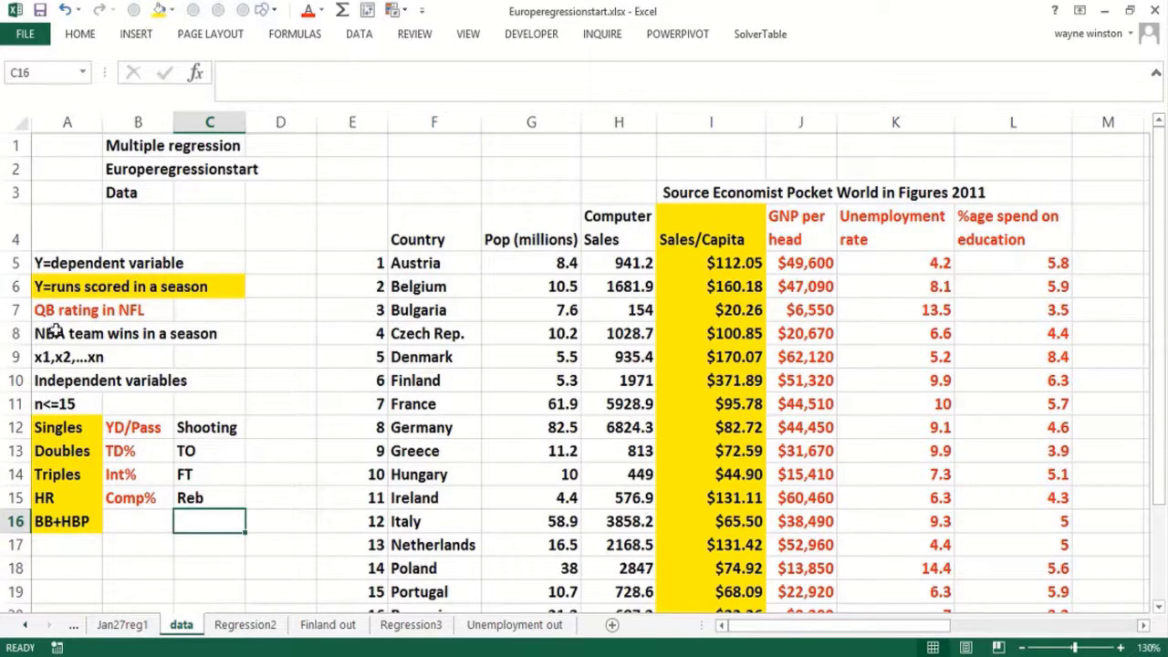
Fill the NBA team wins note (A8:C8) and the basketball variables (C12:C15) with the same grey shade
left_click_drag(55, 333, 219, 334)
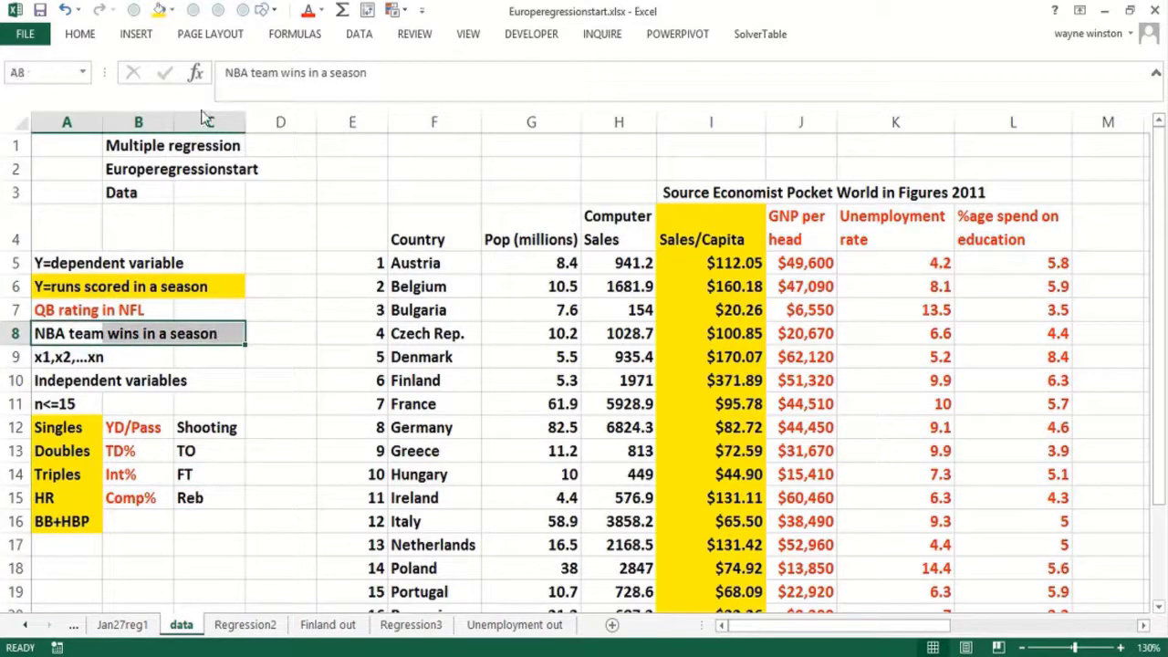
left_click(173, 9)
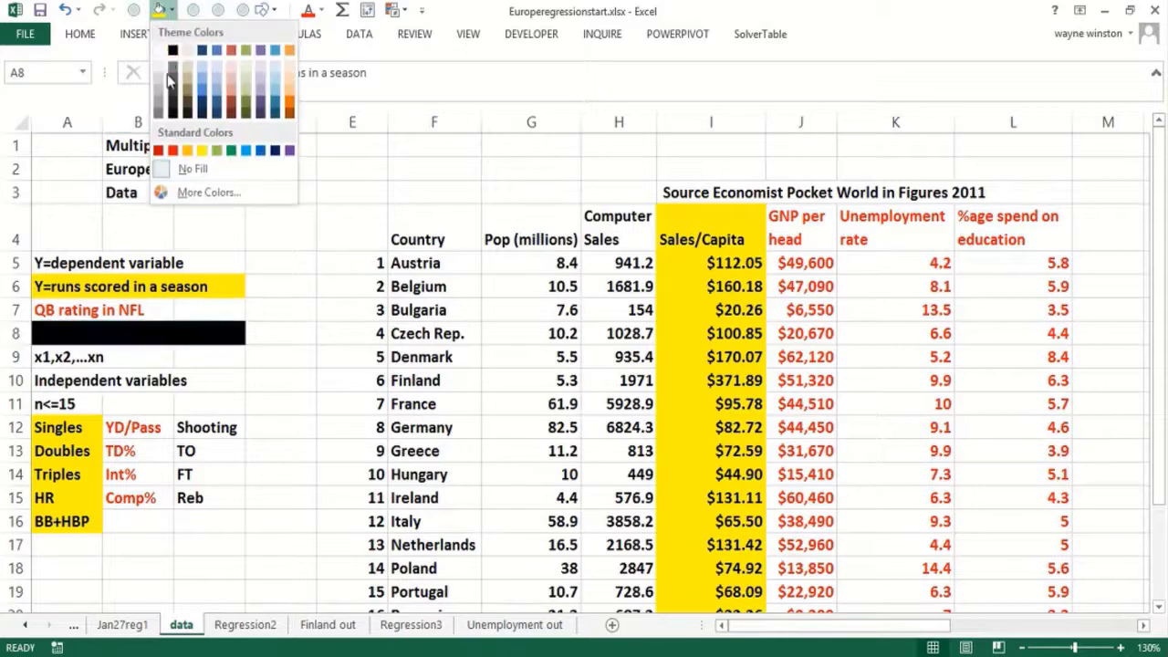
left_click(157, 94)
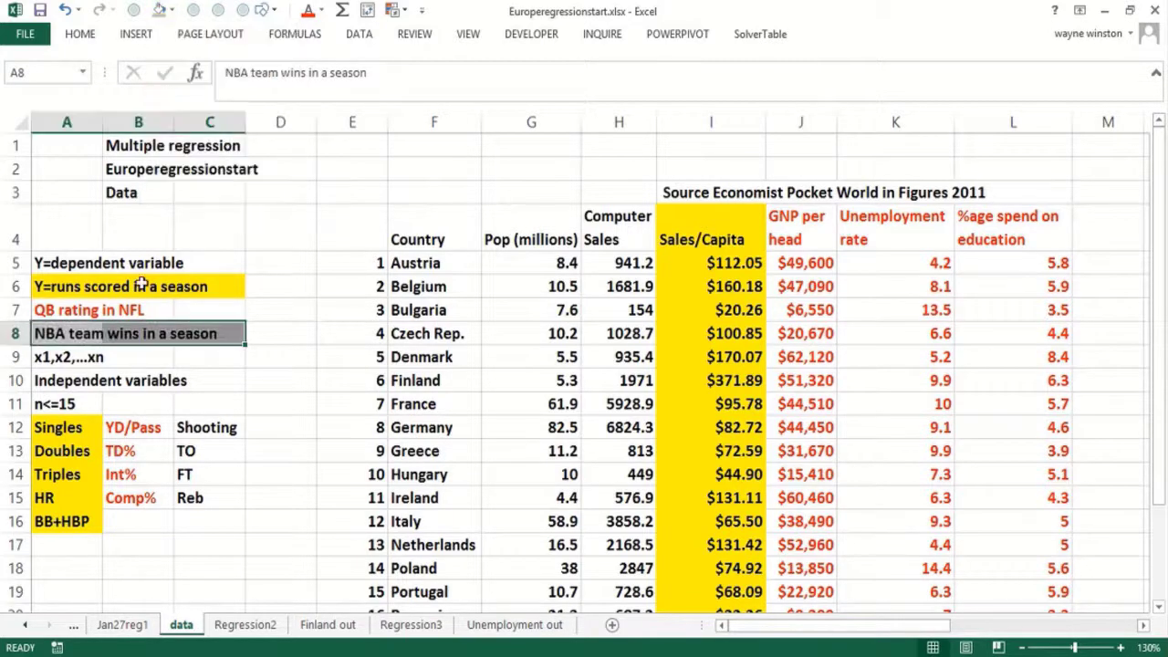
left_click(194, 422)
left_click_drag(207, 449, 219, 495)
left_click(160, 11)
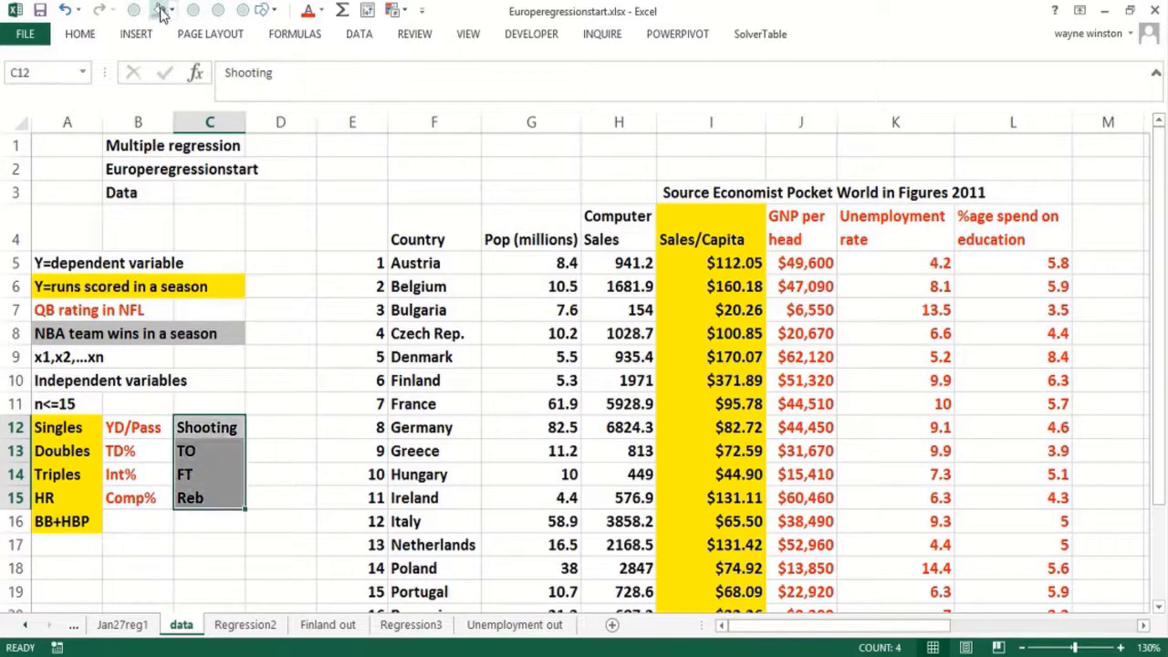
left_click(210, 570)
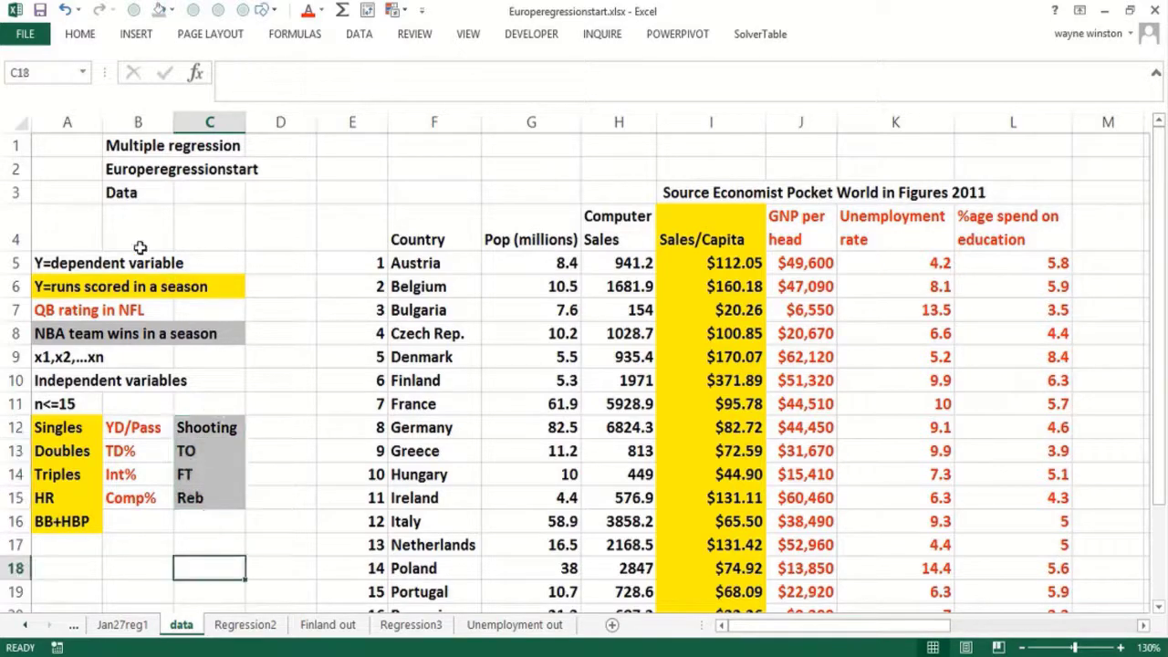
left_click(409, 146)
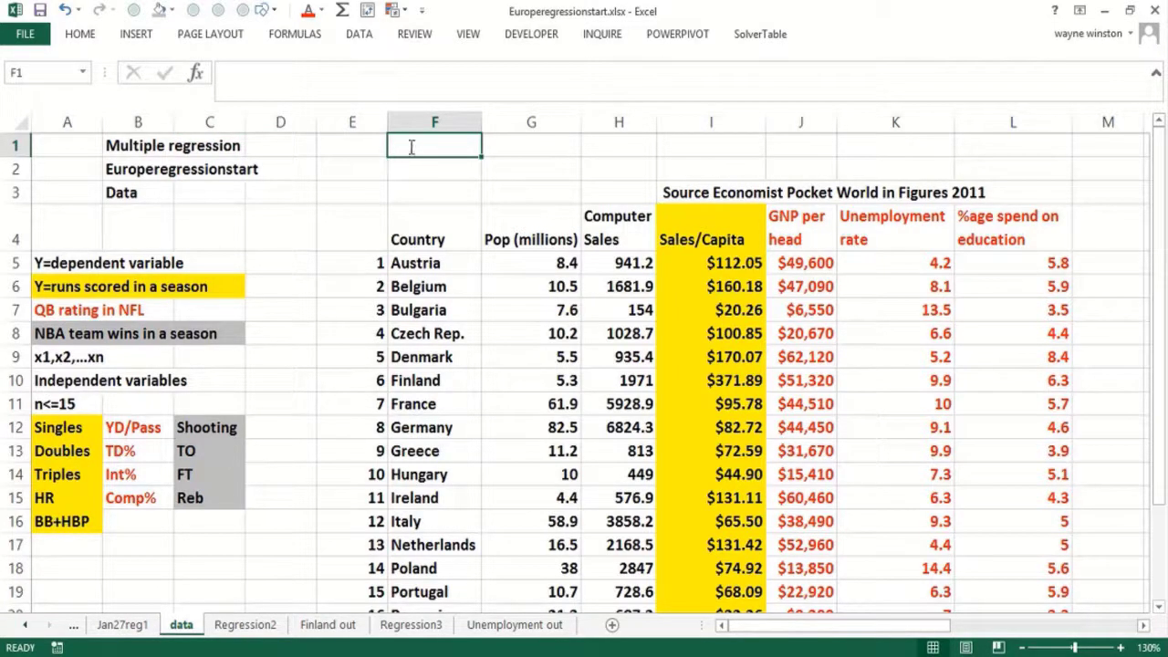
type("Y")
key("BackSpace")
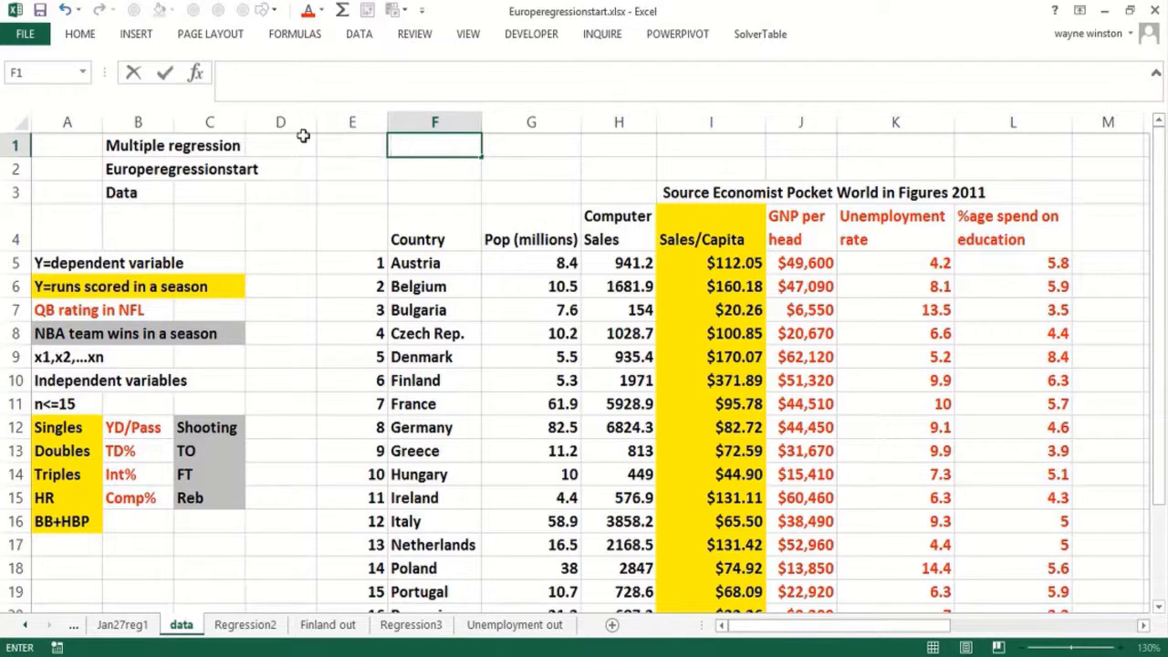
Edit the title in cell B1 so it reads "Multiple linear regression"
left_click(138, 145)
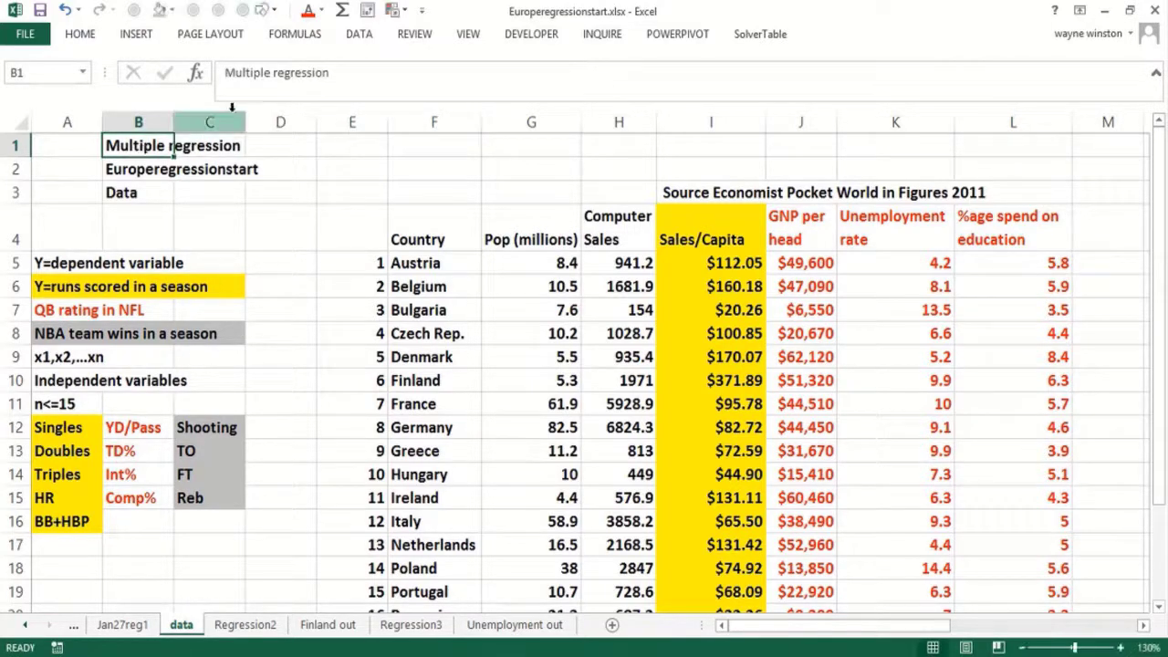
left_click(273, 73)
type("li")
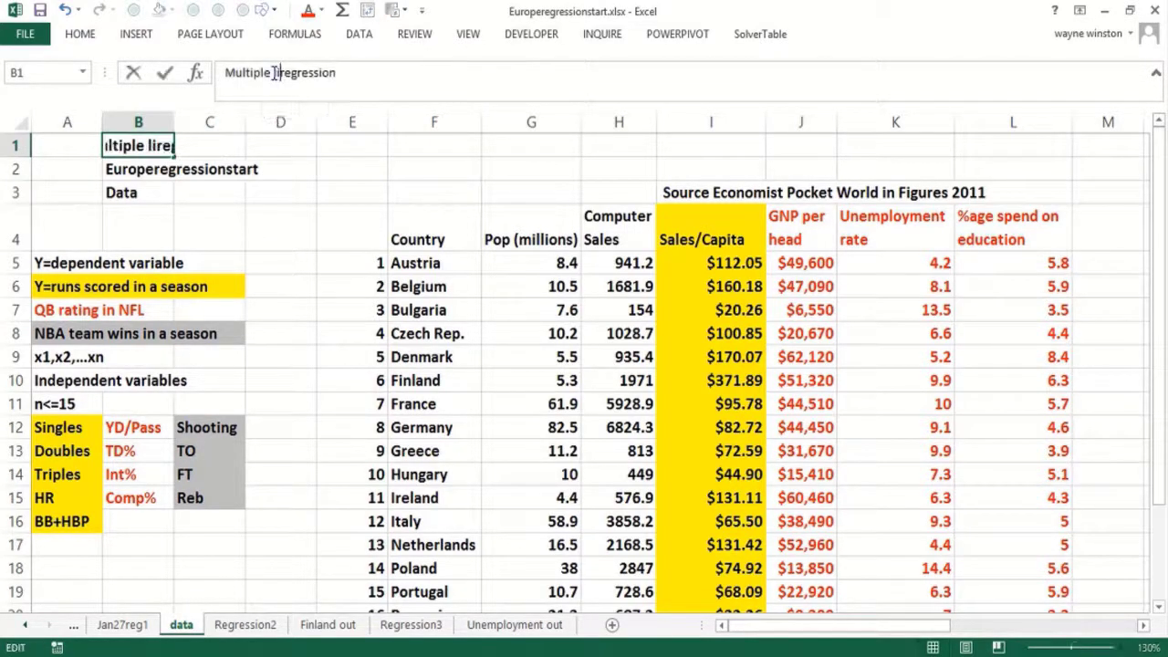
type("near")
key("Return")
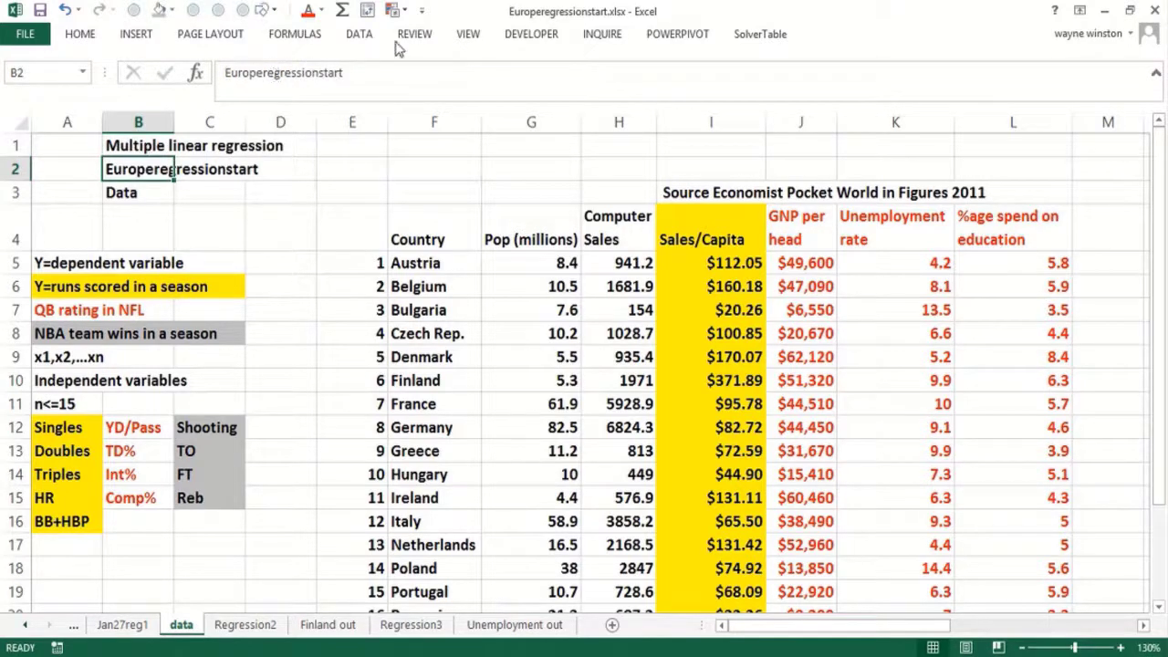
Enter the general regression equation "Y=B0+B1x1+B2x2+...Bnxn" as a text note in cell E1
left_click(371, 148)
type("Y")
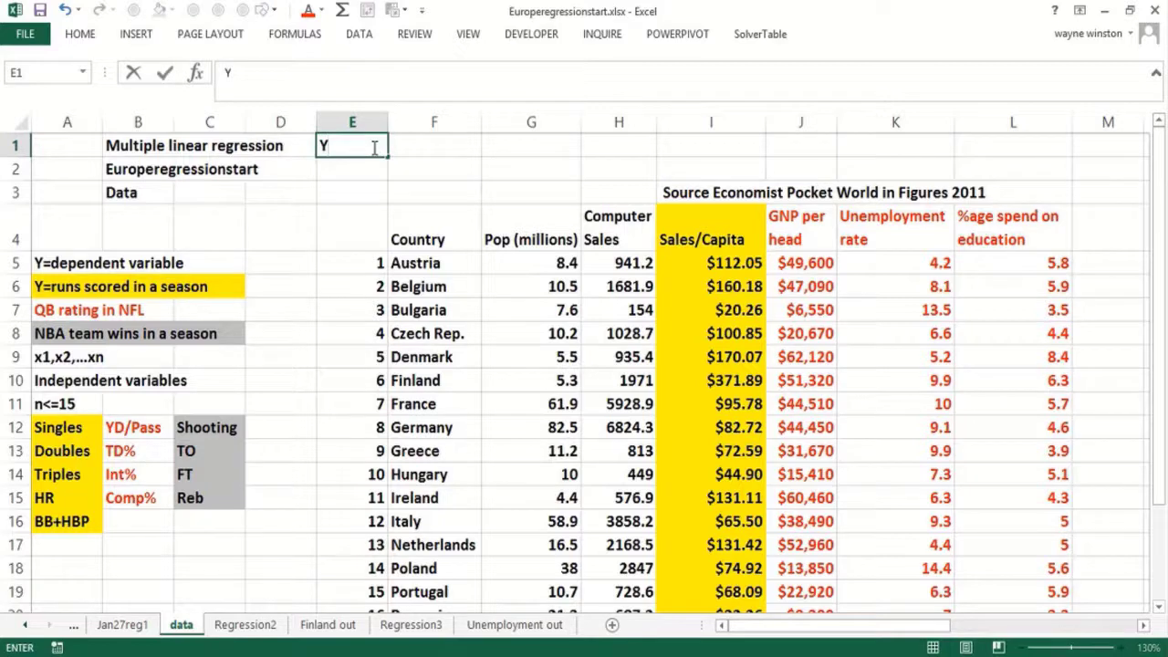
type("=B0+B1x1+B2")
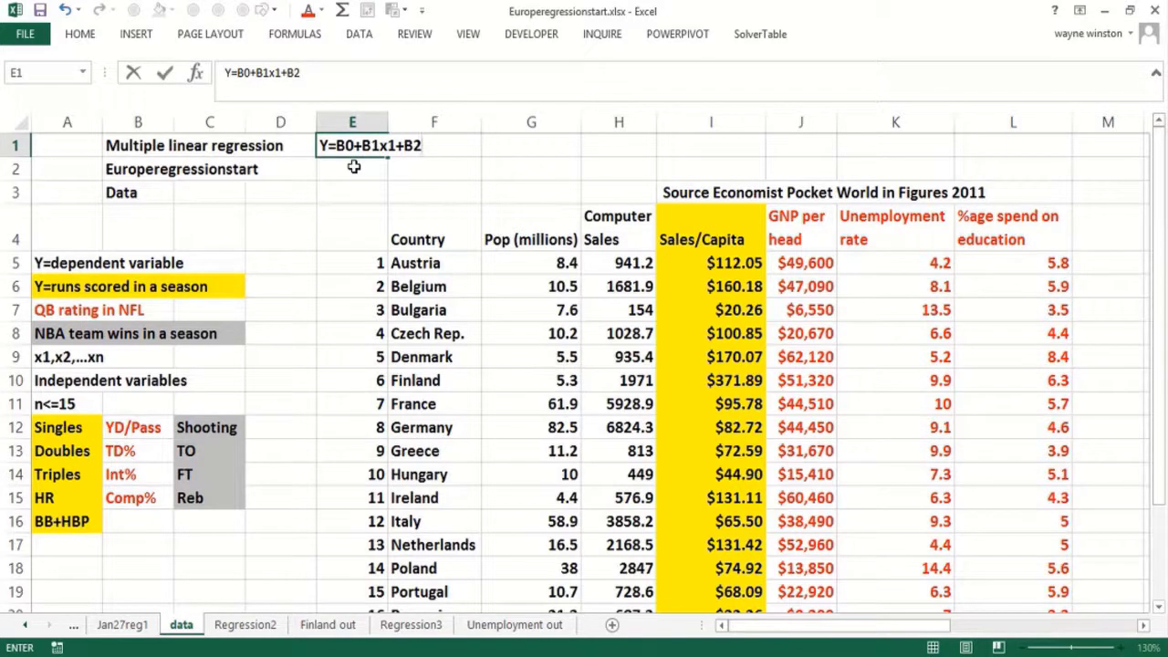
type("x2+...Bn")
key("ctrl+Return")
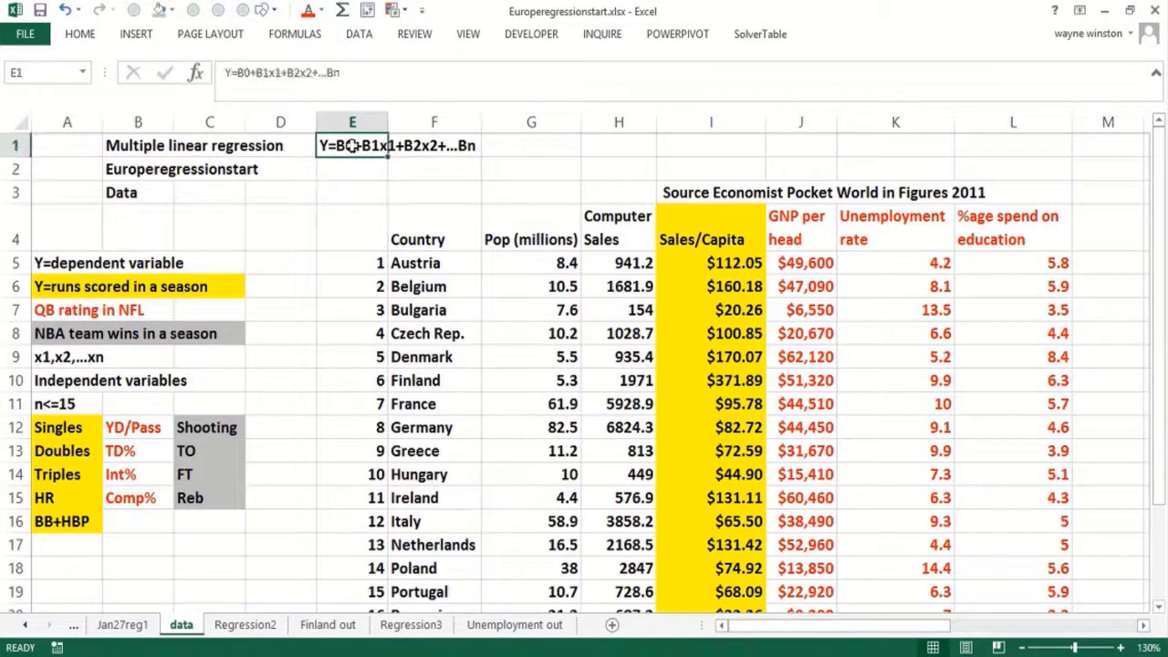
left_click(347, 72)
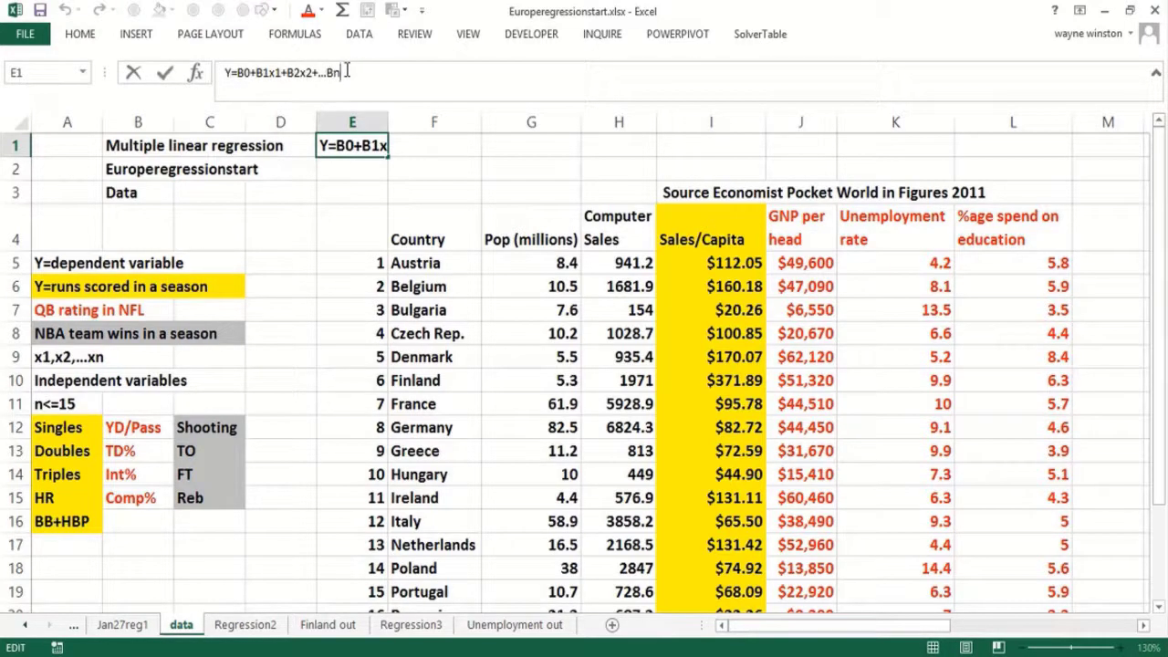
type("xn")
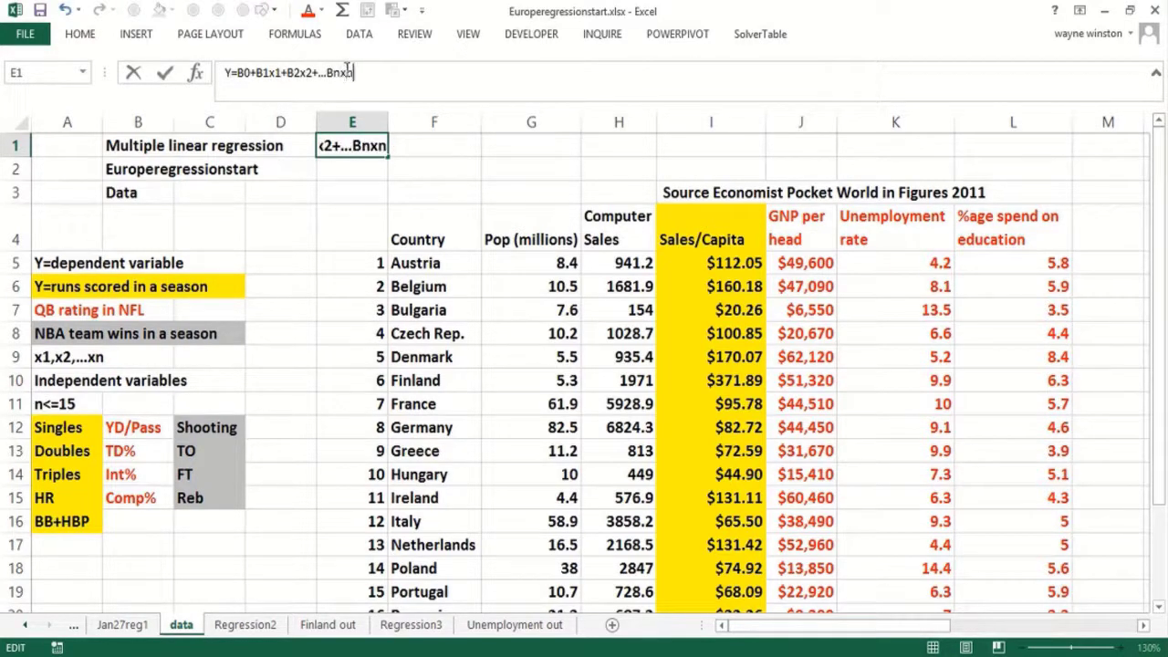
key("Return")
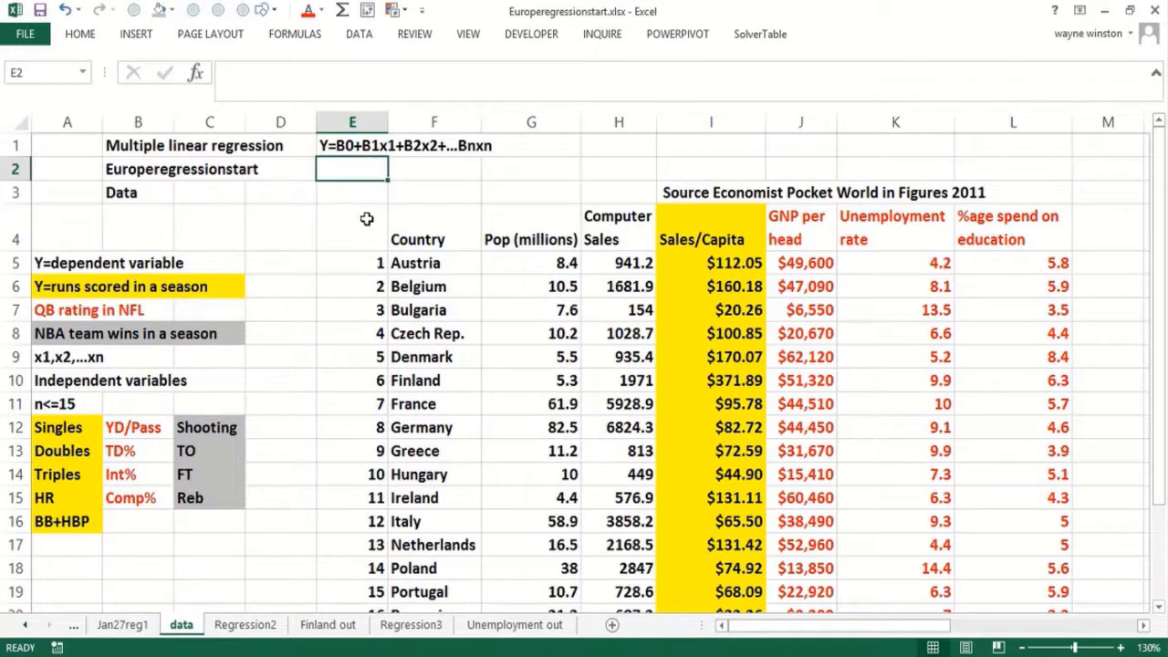
Enter the book title "Marketing Analytics" in cell H1 as a reference for the lesson
left_click(454, 194)
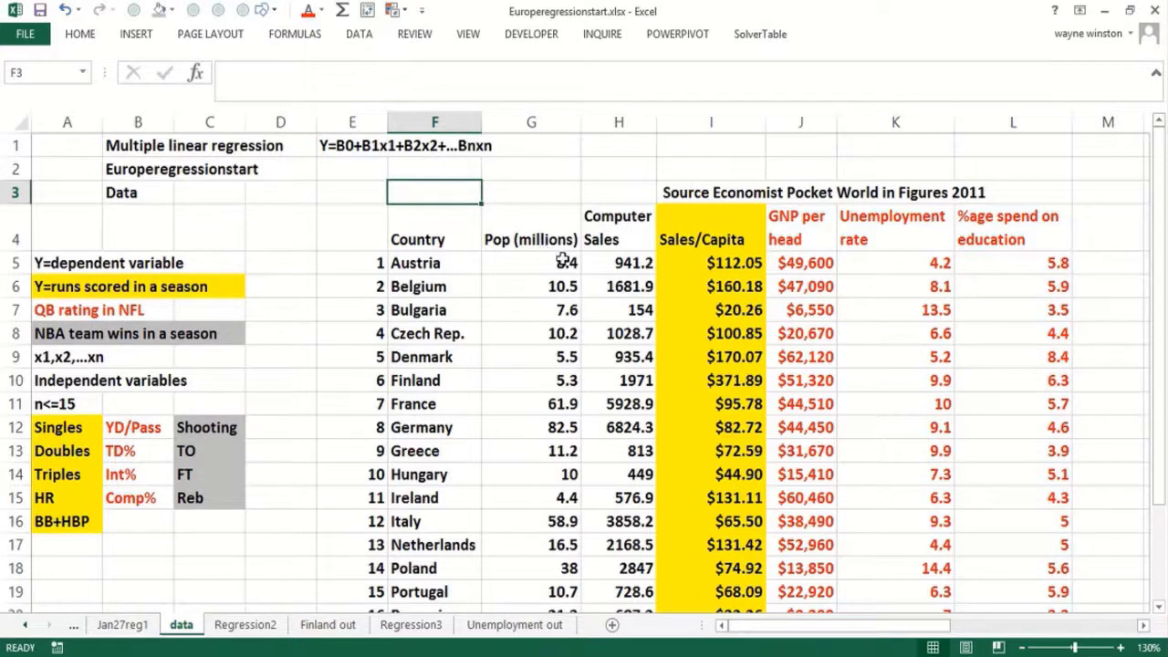
left_click(607, 144)
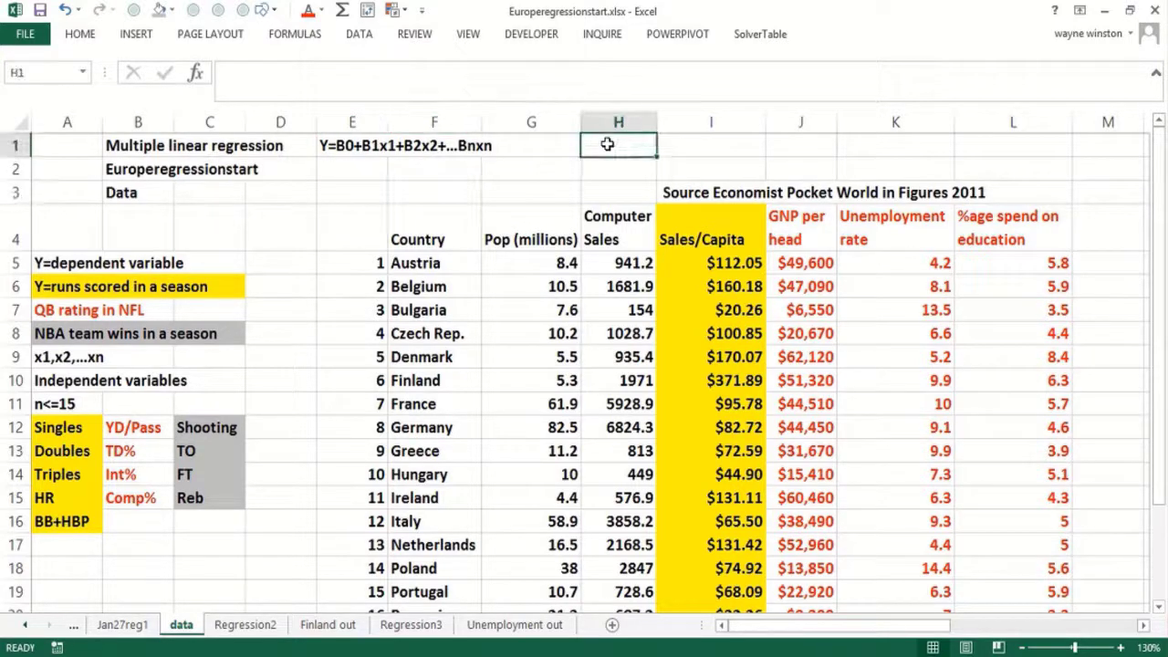
type("Marketing")
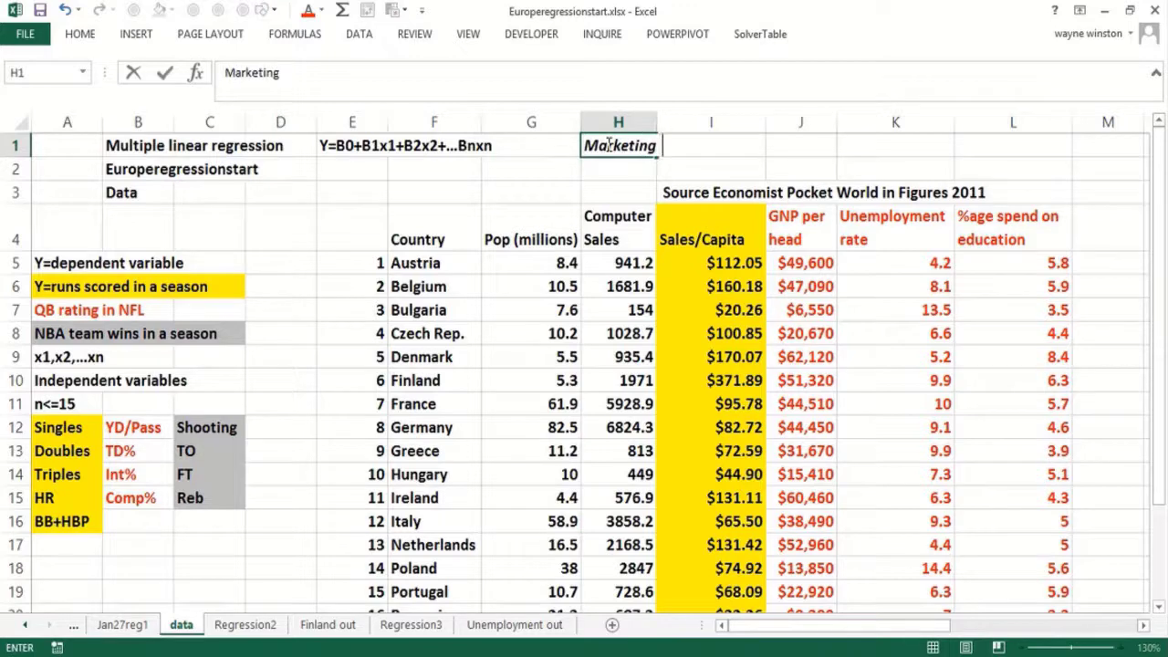
type(" Analytics")
key("Return")
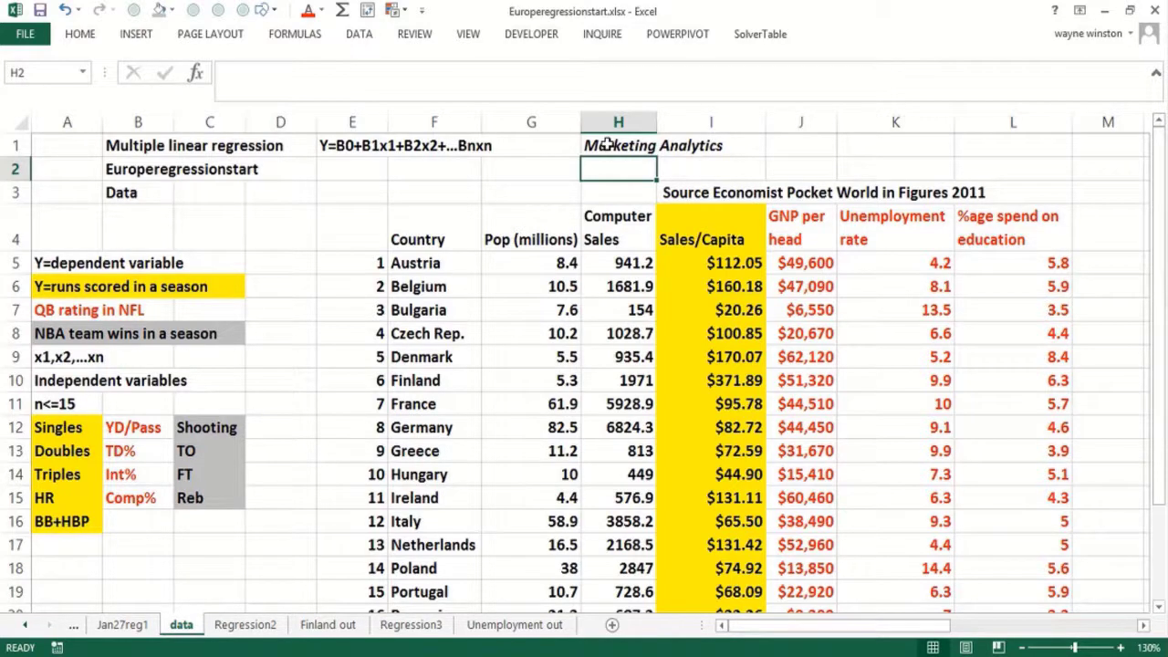
Add the publisher and year, "John Wiley (2014)", beneath the book title in cell H2
type("John Wi")
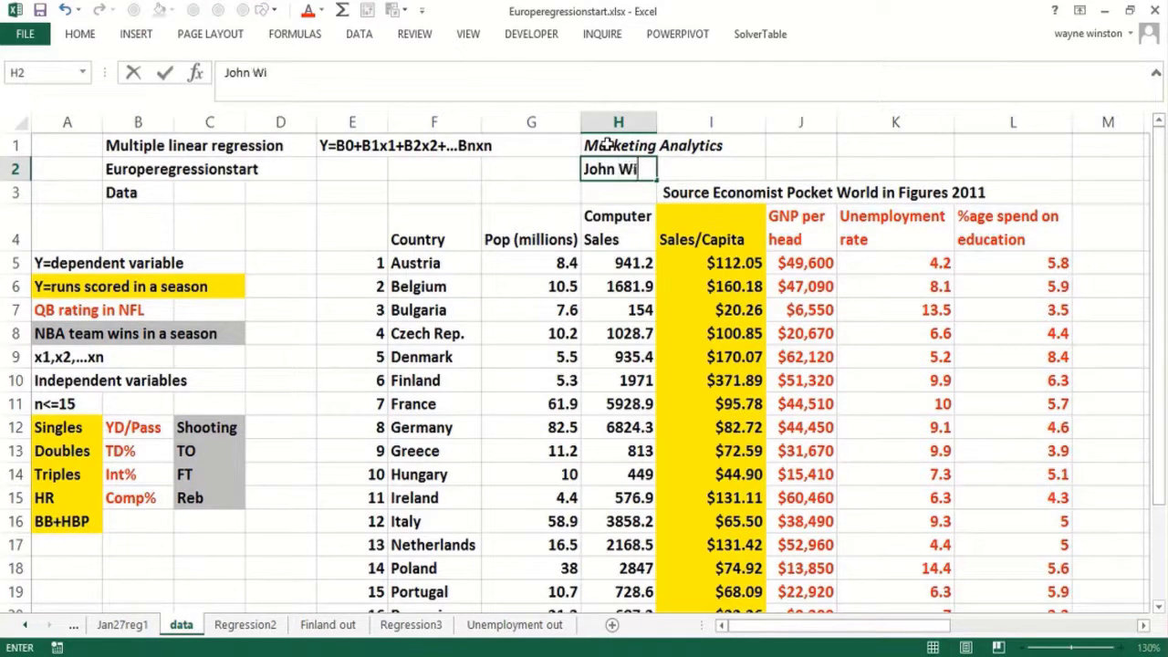
type("ley (2104")
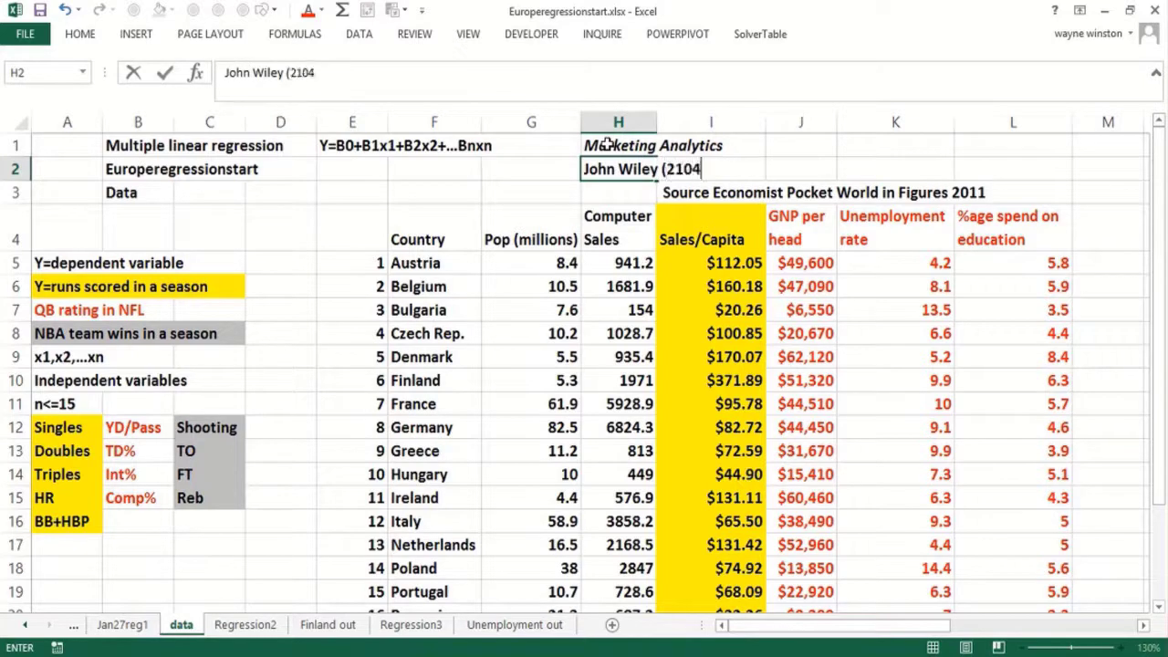
key("BackSpace")
key("BackSpace")
key("BackSpace")
type("014)")
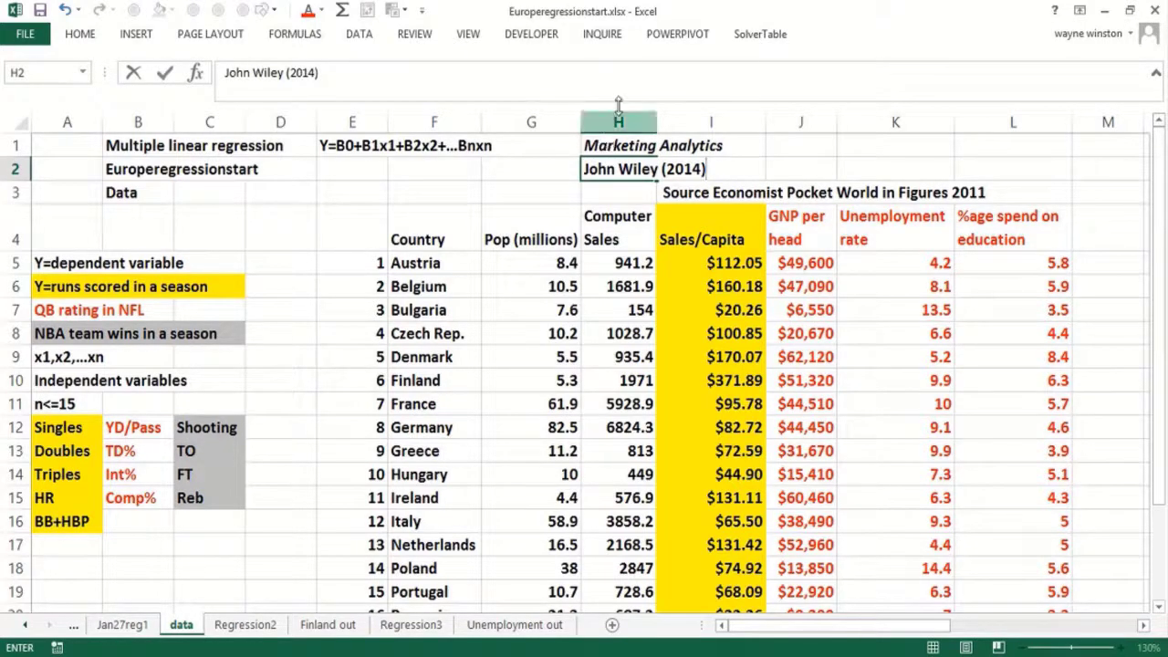
Enter the chapter reference "Chapter 10" in cell J1 beside the book title
left_click(803, 152)
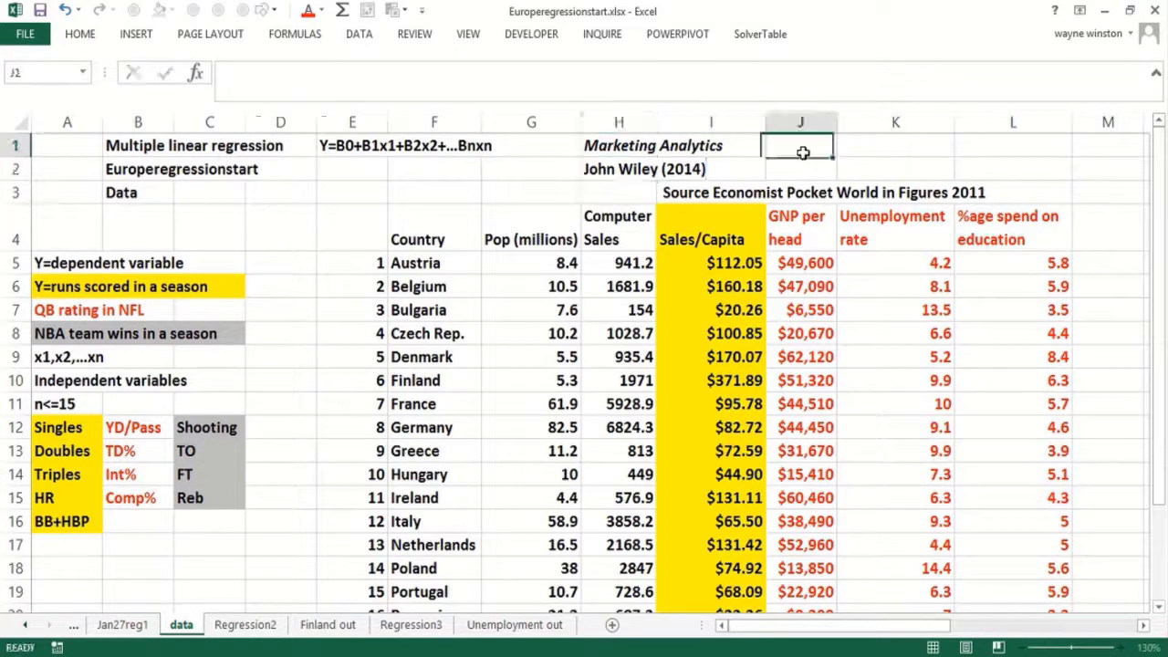
type("Chapte")
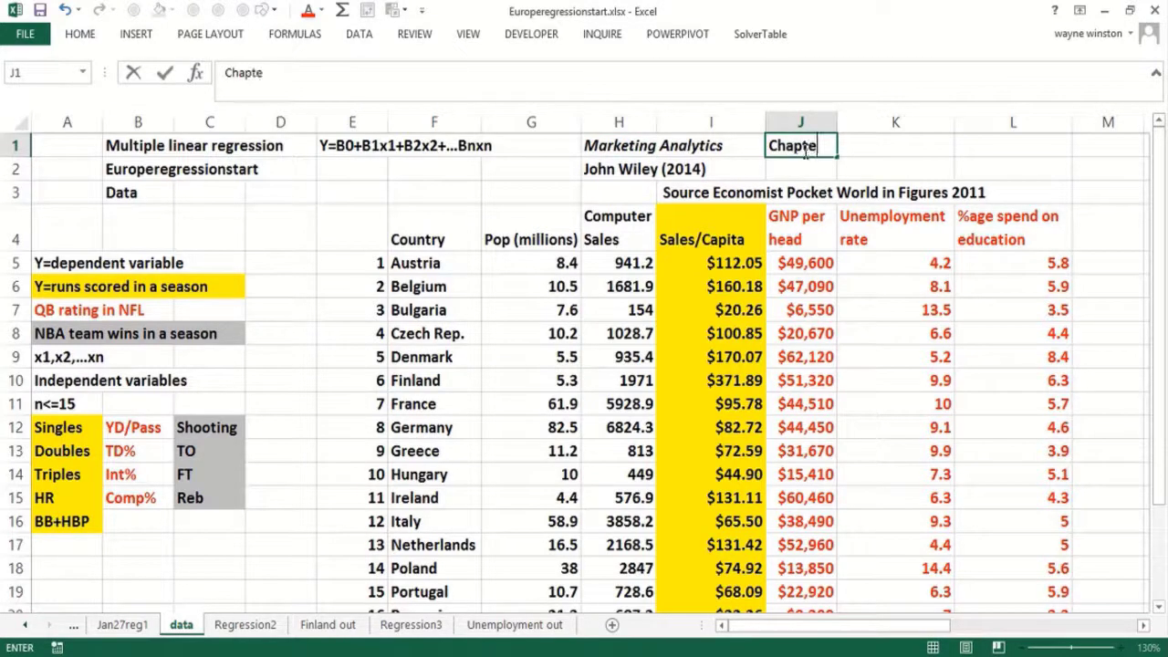
type("r 10")
key("Return")
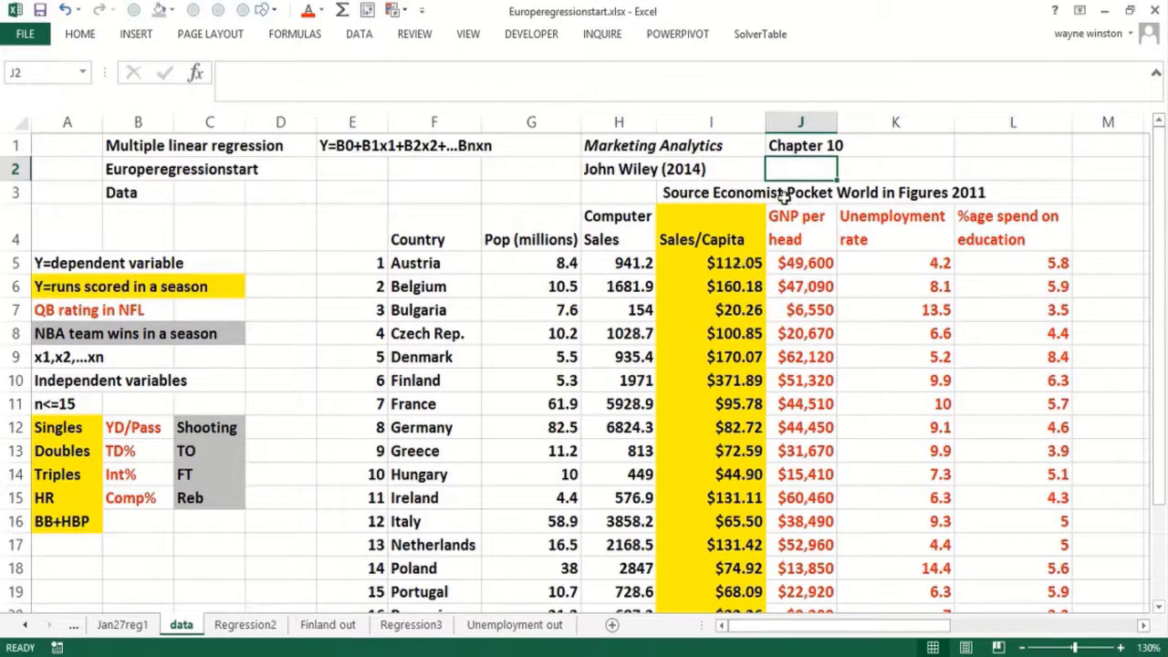
Enter the subject note "Econpometrics" in cell J2 below the chapter reference
left_click(709, 262)
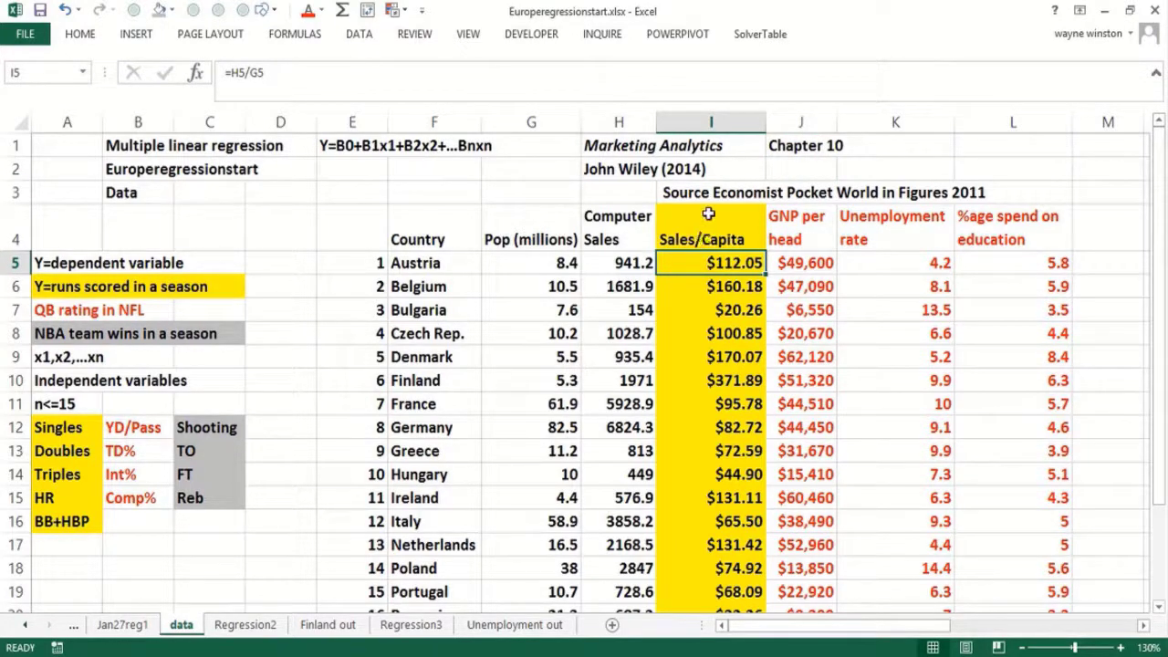
left_click(812, 169)
type("Ecpnpo")
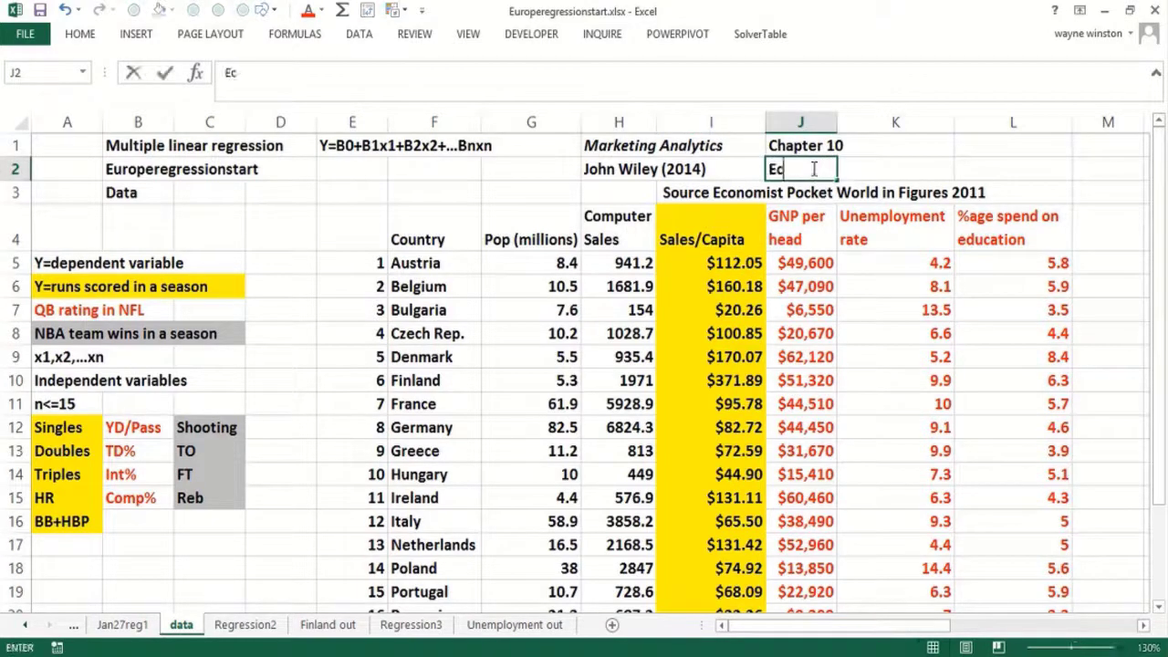
key("BackSpace")
key("BackSpace")
key("BackSpace")
key("BackSpace")
type("p")
key("BackSpace")
type("po")
key("BackSpace")
key("BackSpace")
type("onpo")
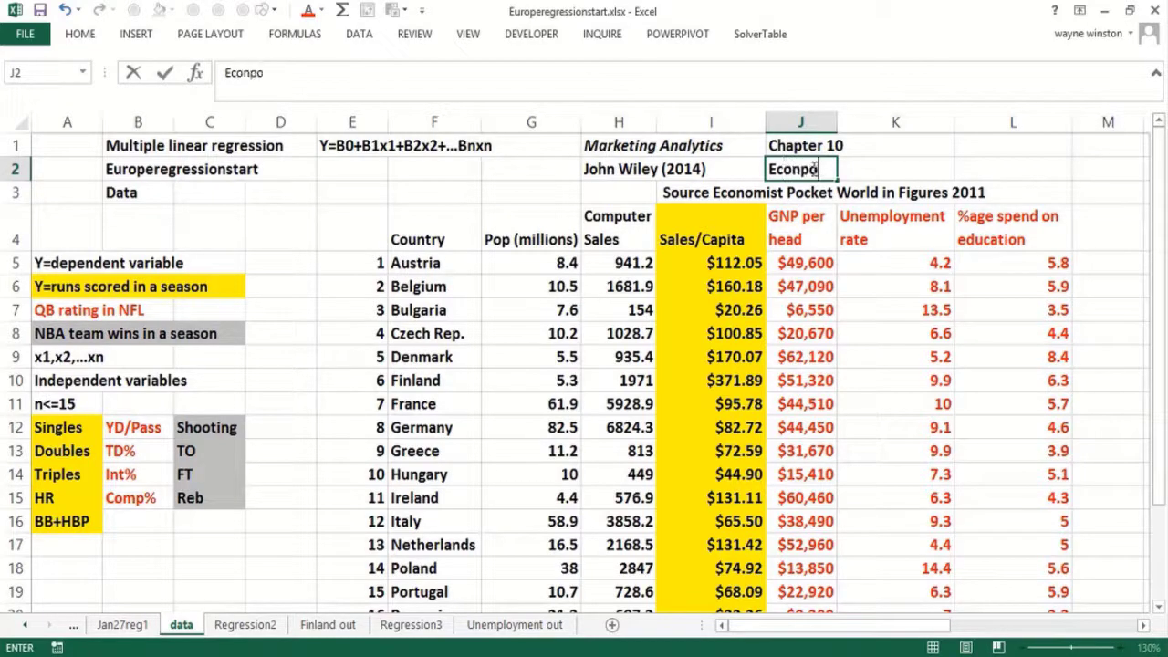
type("metrics")
key("Return")
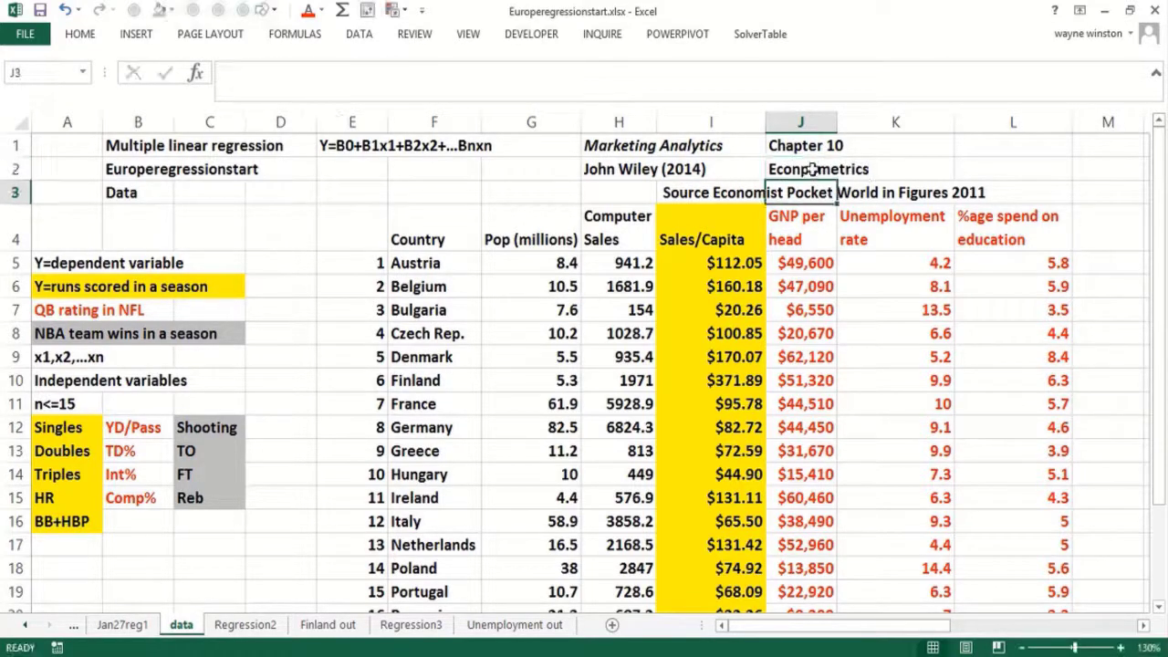
Examine the Sales/Capita formulas in column I, the data source note in I3, and the GNP, unemployment and education columns
left_click(706, 262)
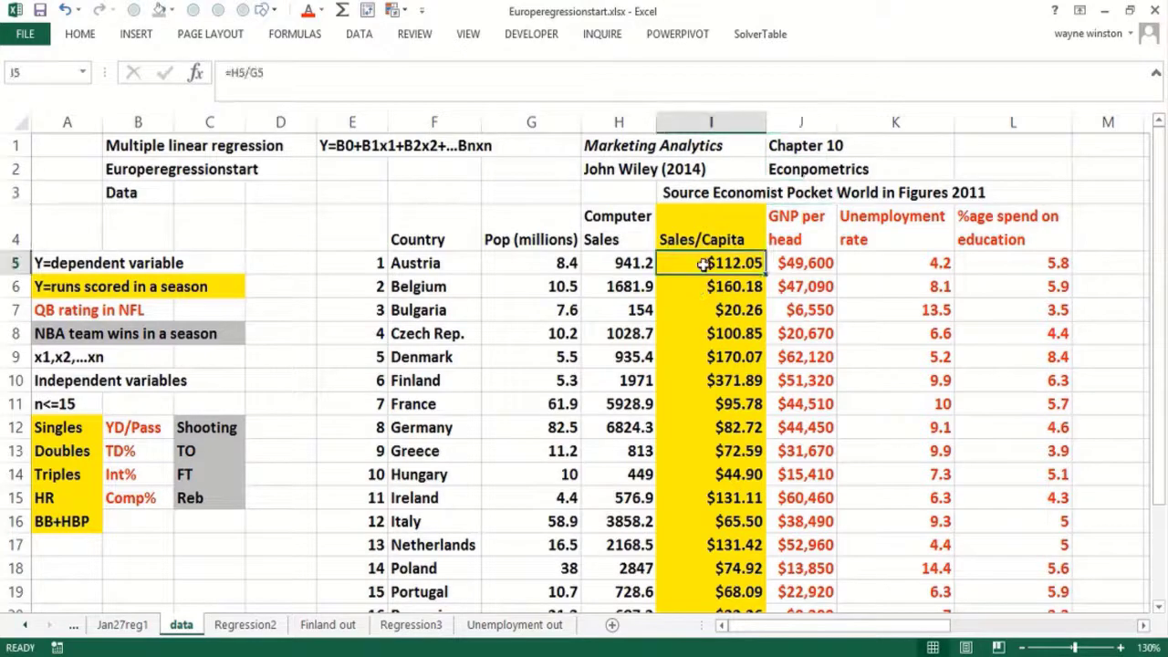
left_click(713, 358)
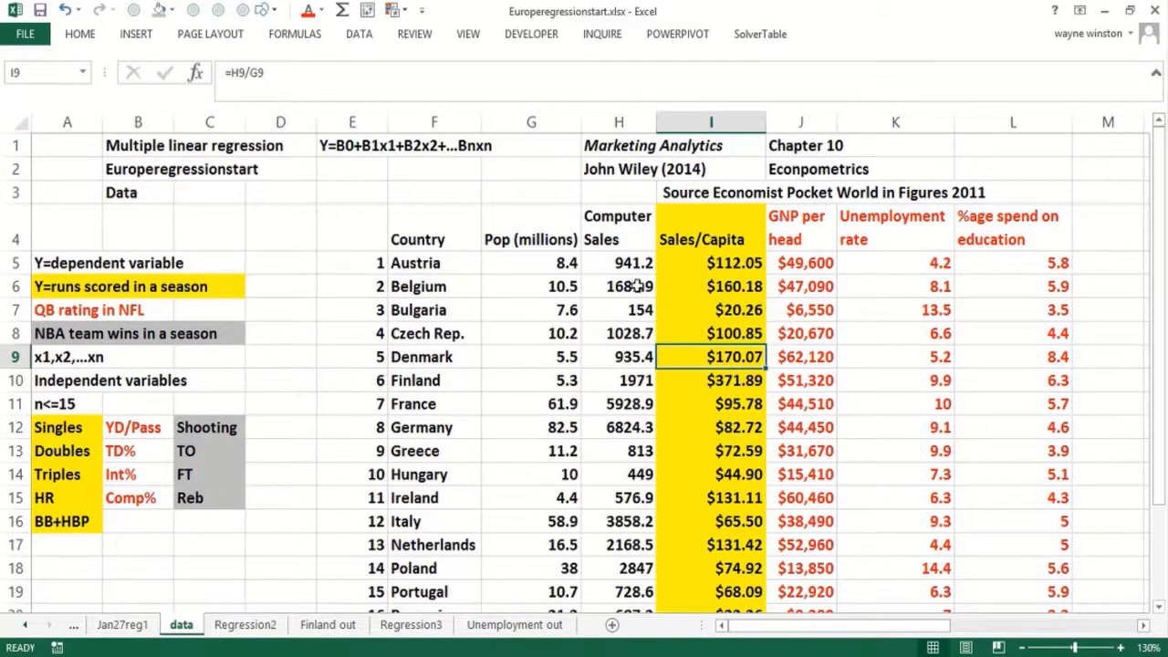
left_click(823, 193)
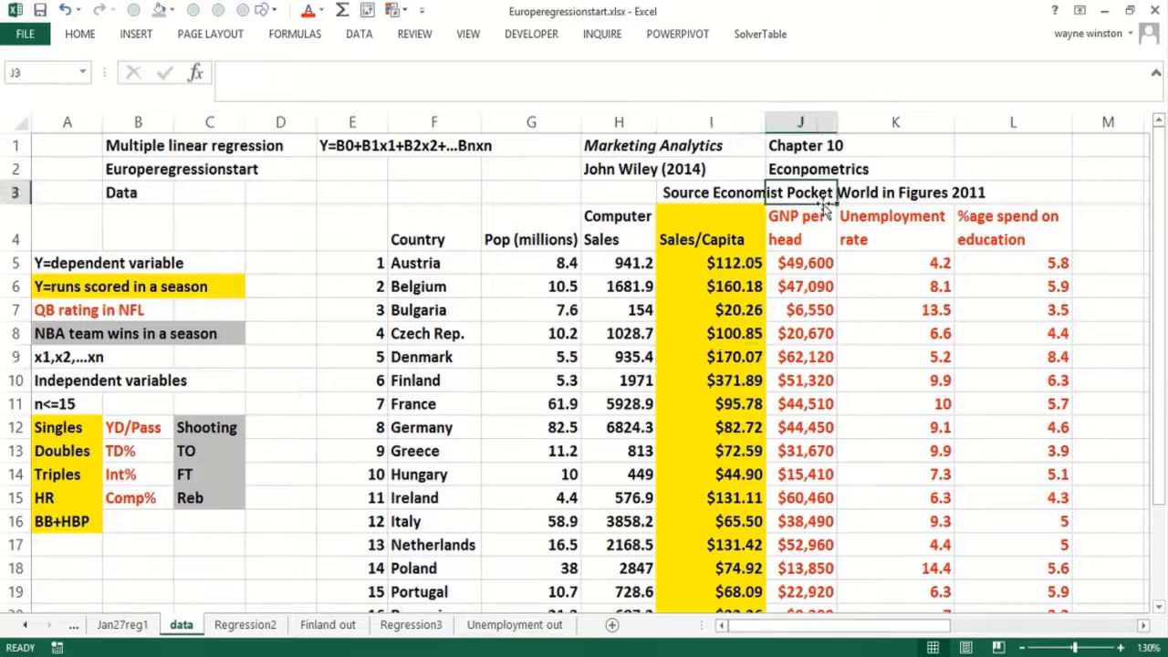
left_click(949, 195)
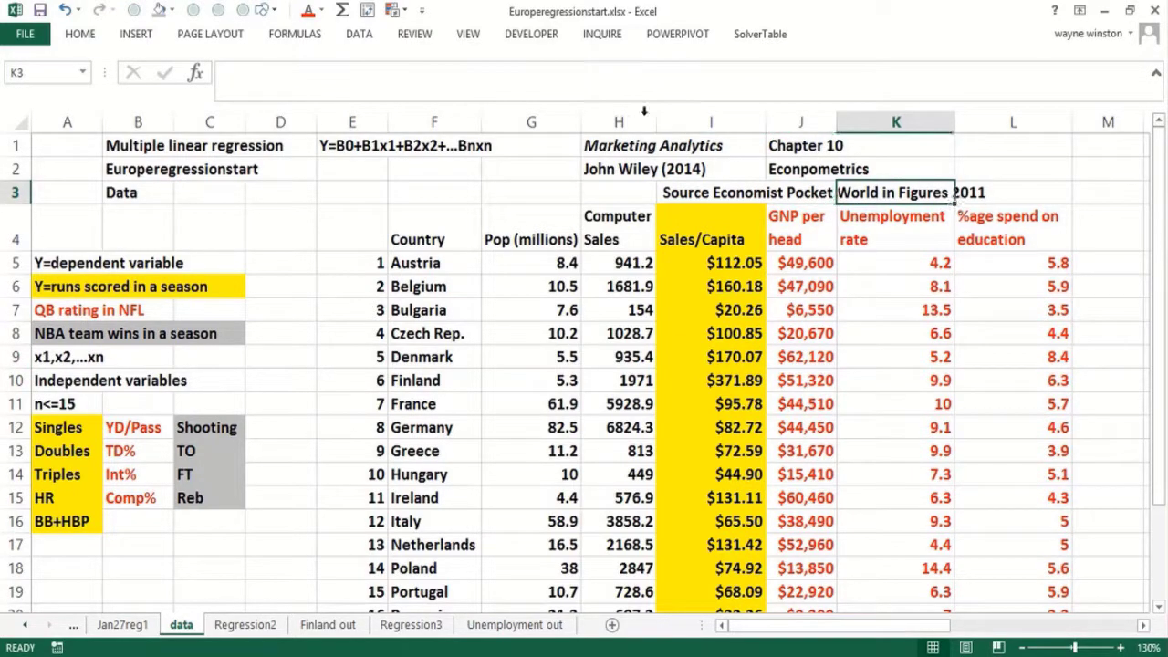
left_click(726, 190)
left_click(805, 307)
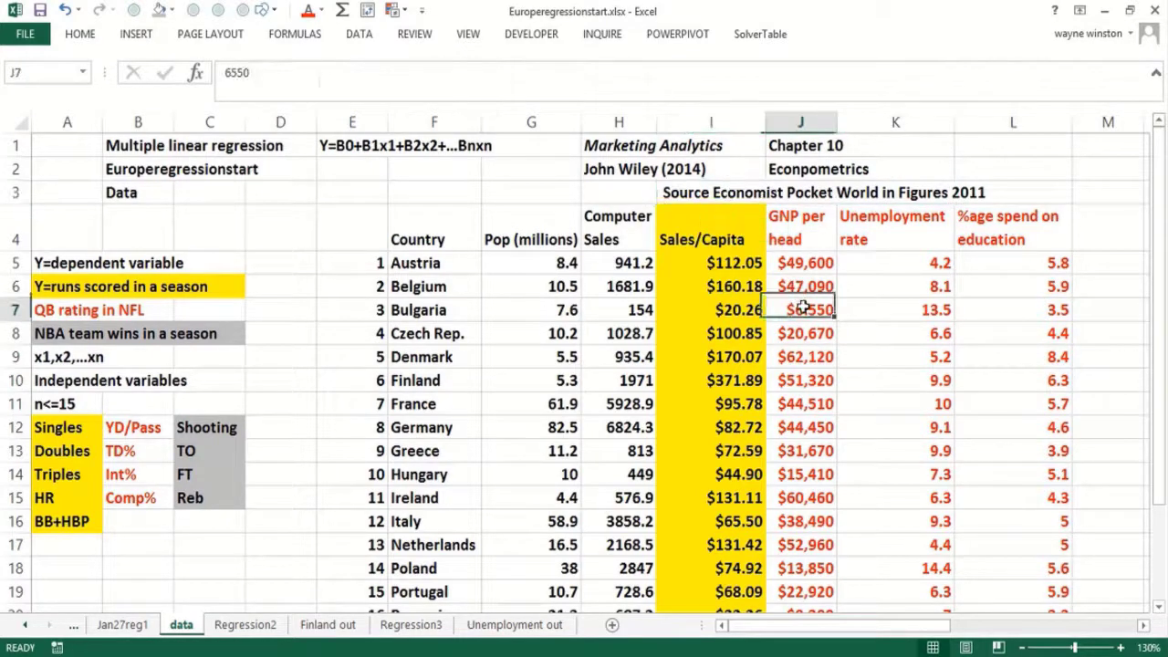
left_click(731, 195)
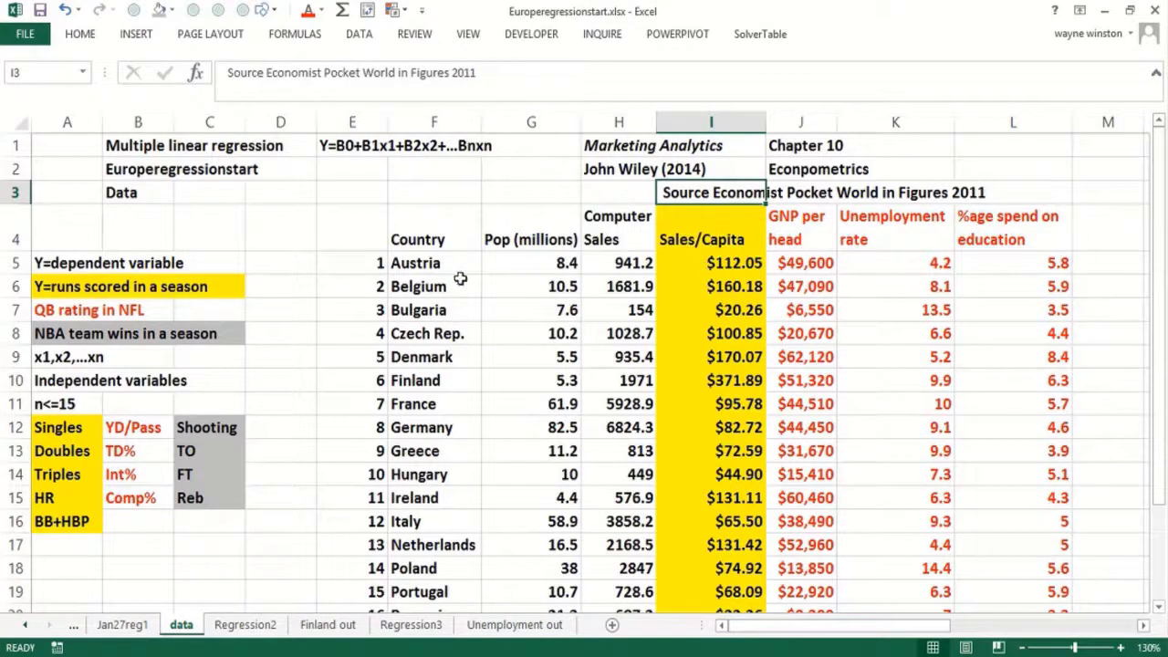
left_click(676, 263)
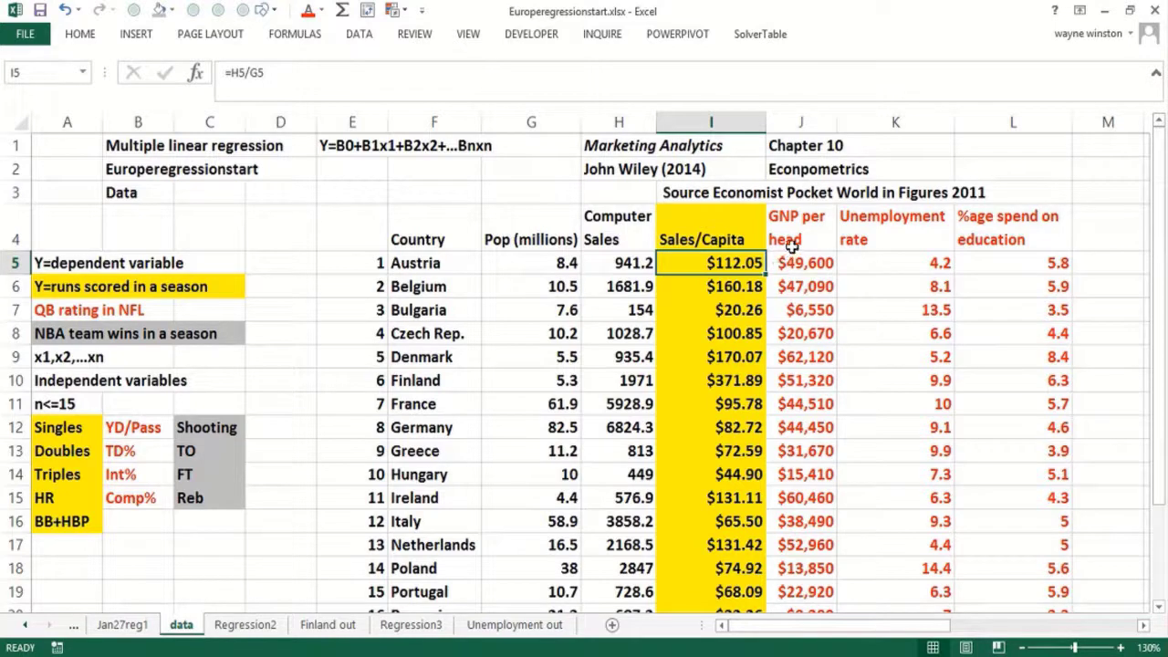
left_click(799, 228)
left_click(802, 262)
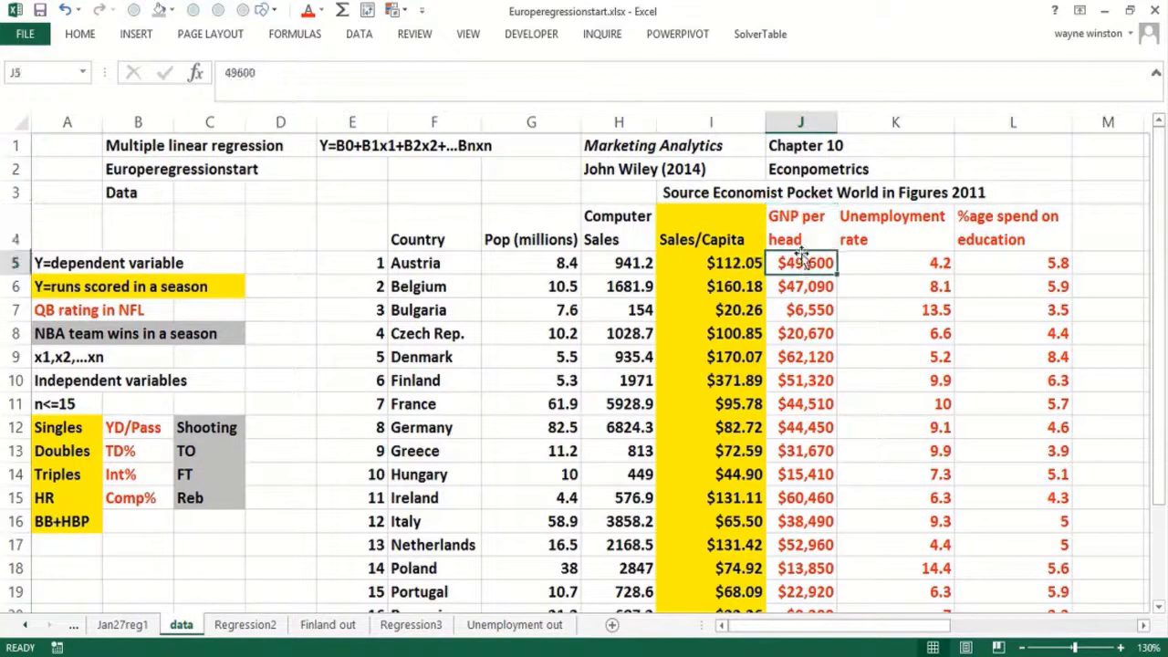
left_click(802, 241)
left_click(819, 263)
left_click(891, 268)
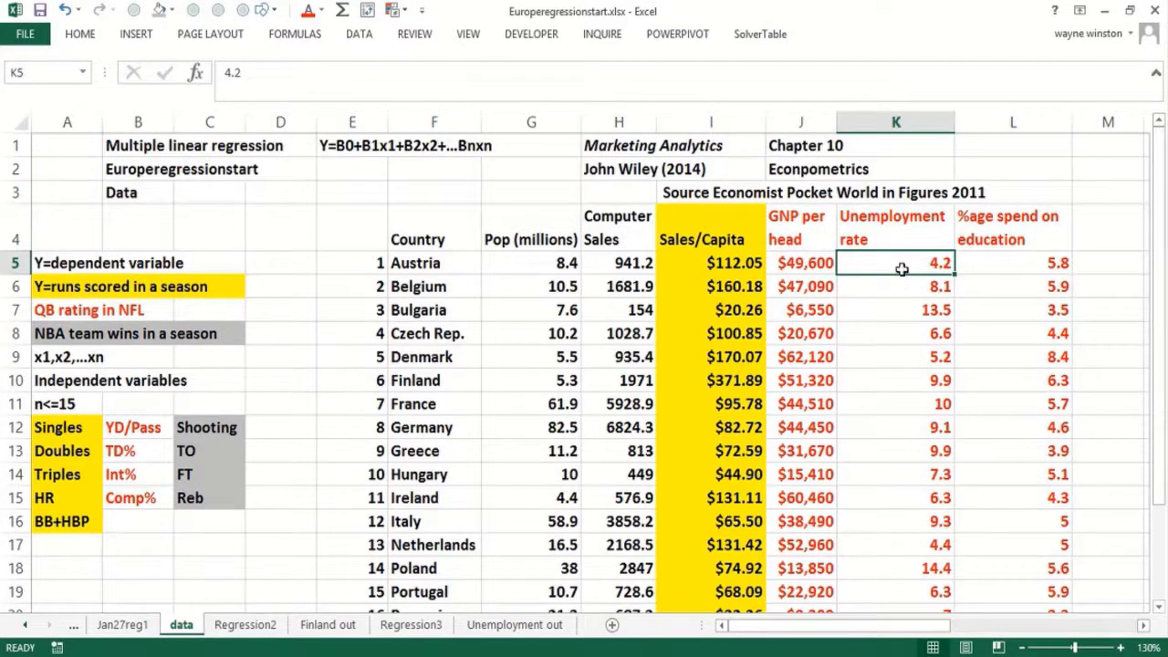
left_click(979, 262)
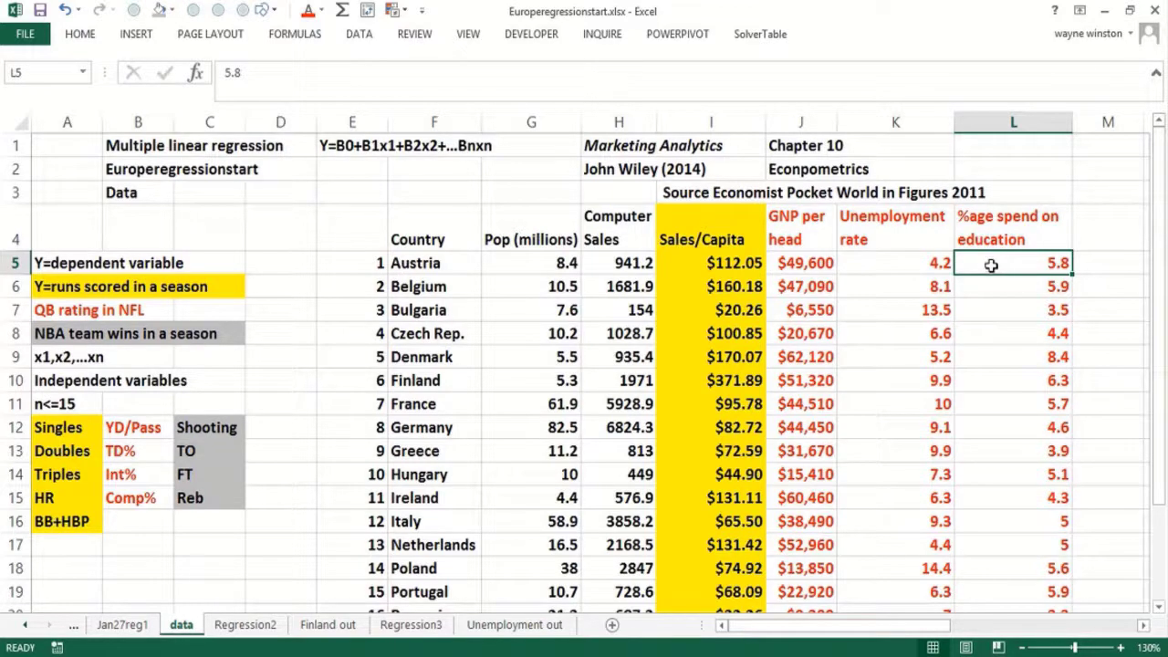
Check whether the Data Analysis command is available among the data tools
left_click(307, 330)
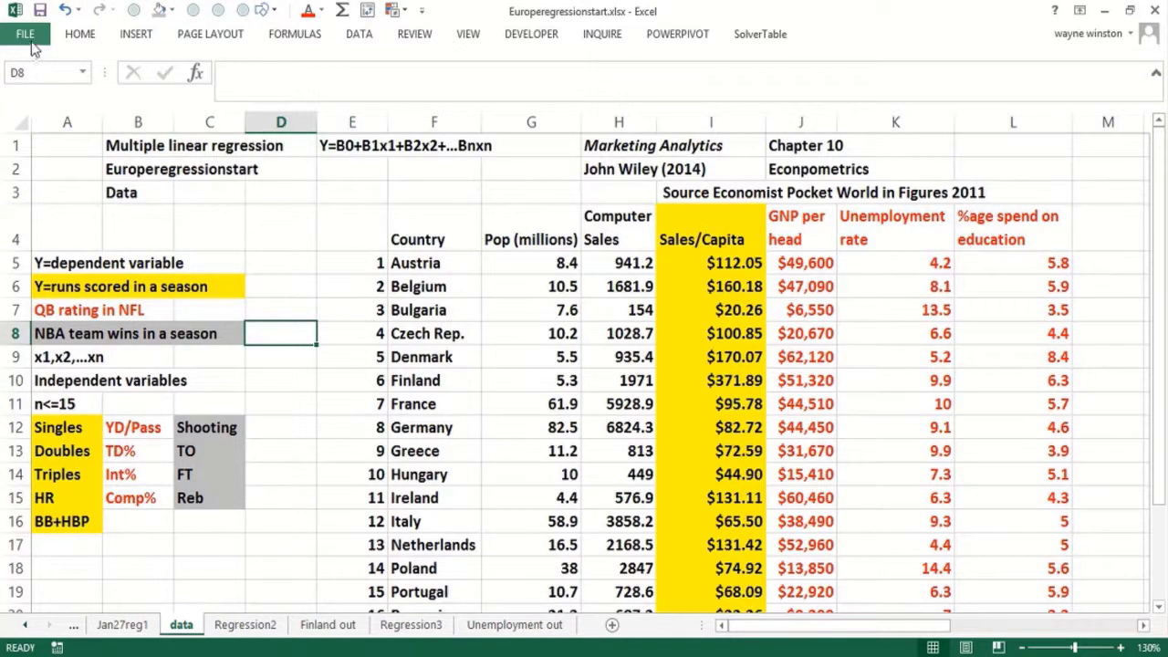
left_click(365, 36)
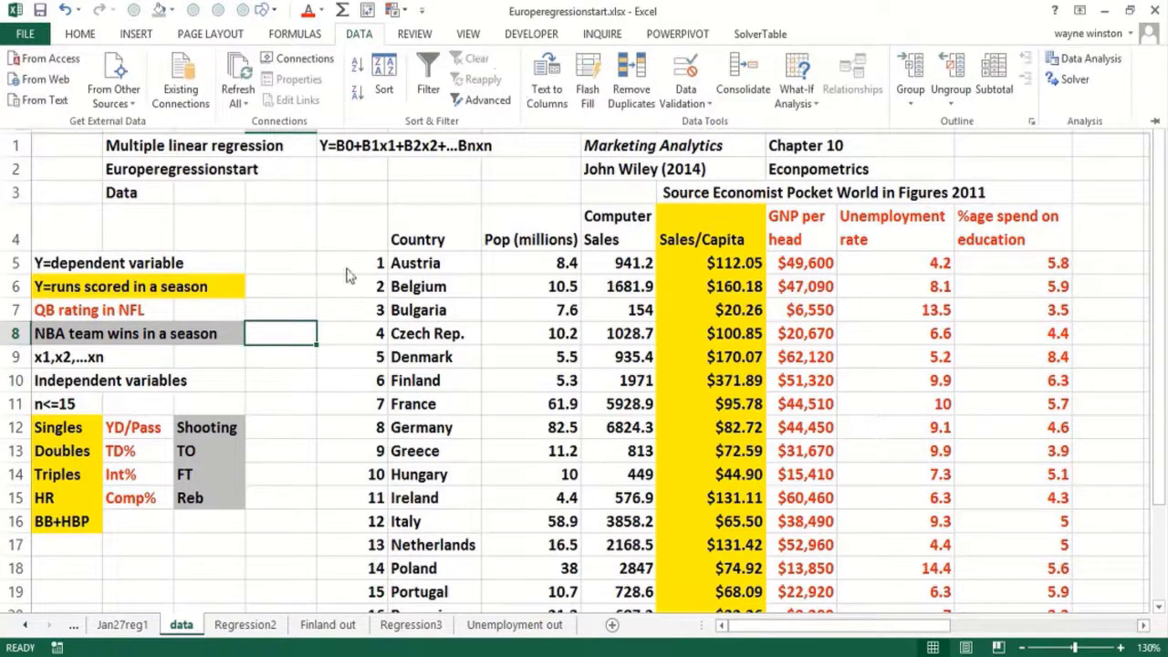
left_click(286, 240)
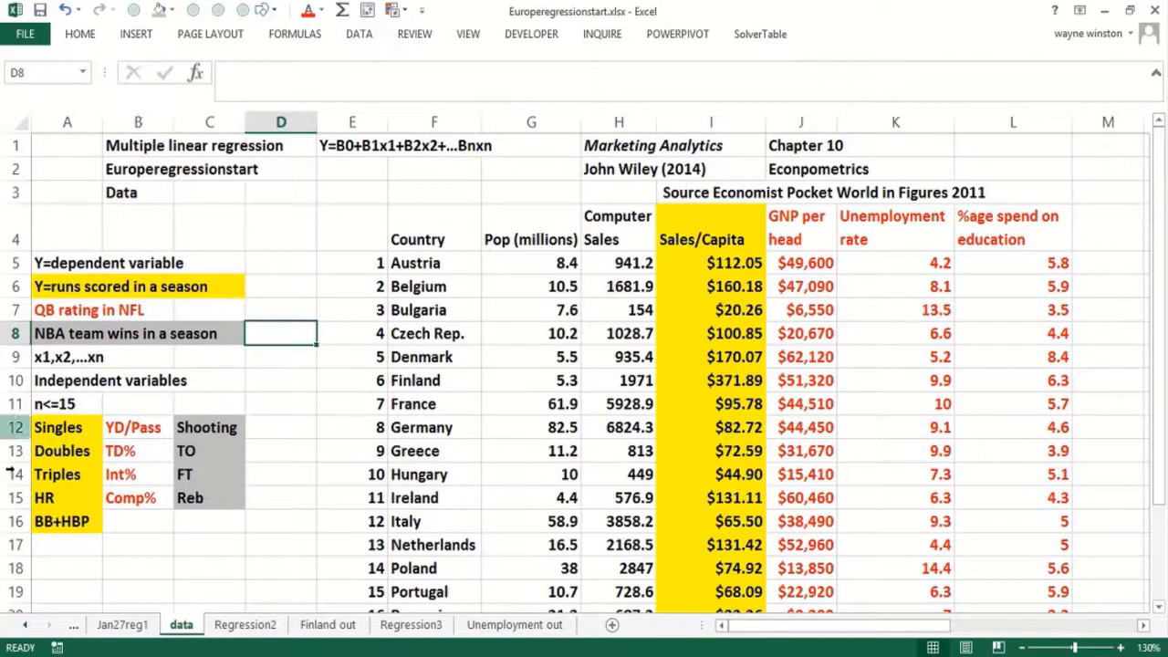
Begin the add-in instructions below the sports examples with "FILE" in cell B17 and "Options" in cell B18
left_click(119, 543)
type("FILE")
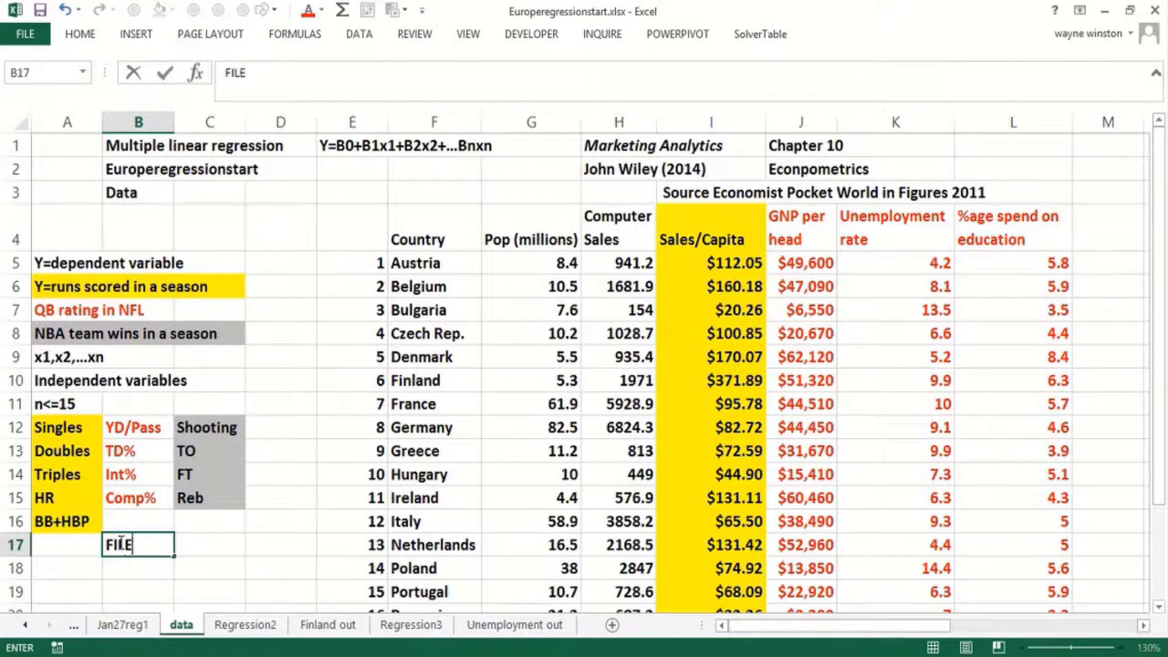
key("Return")
type("Optionad")
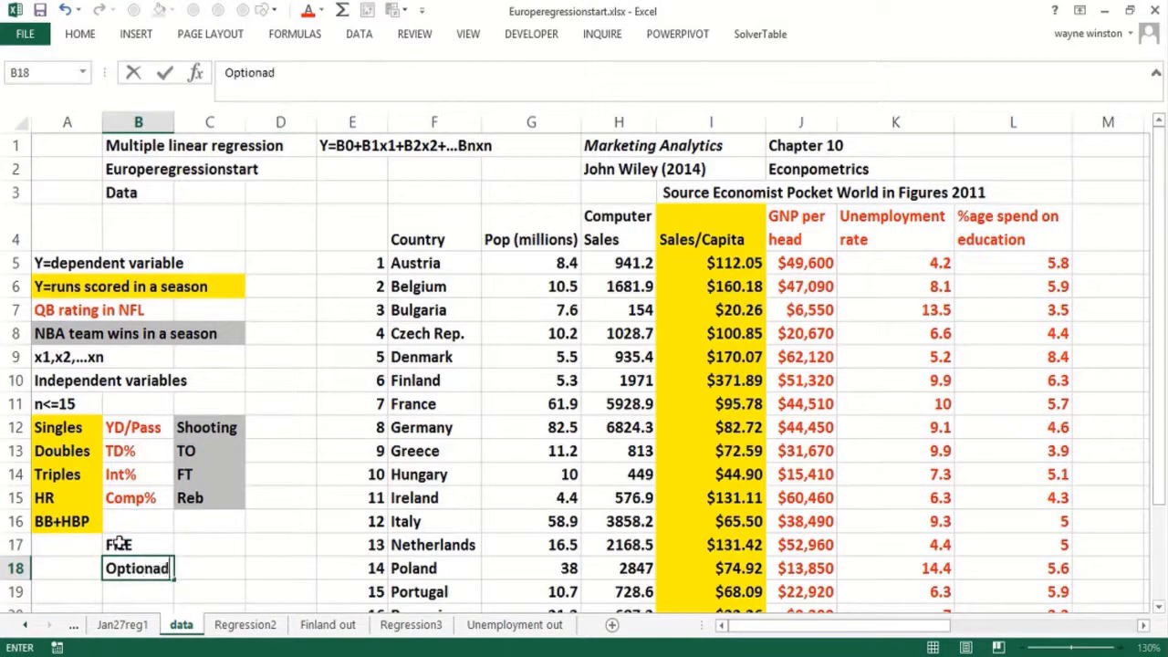
key("Return")
key("Up")
key("F2")
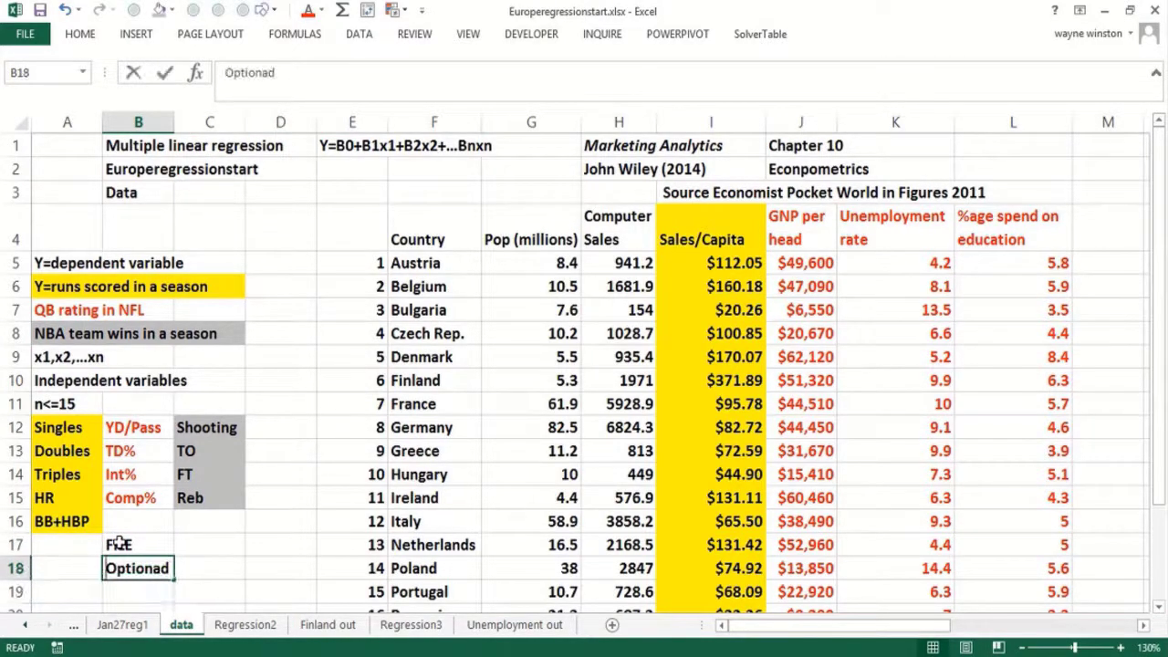
key("BackSpace")
type("s")
key("BackSpace")
key("BackSpace")
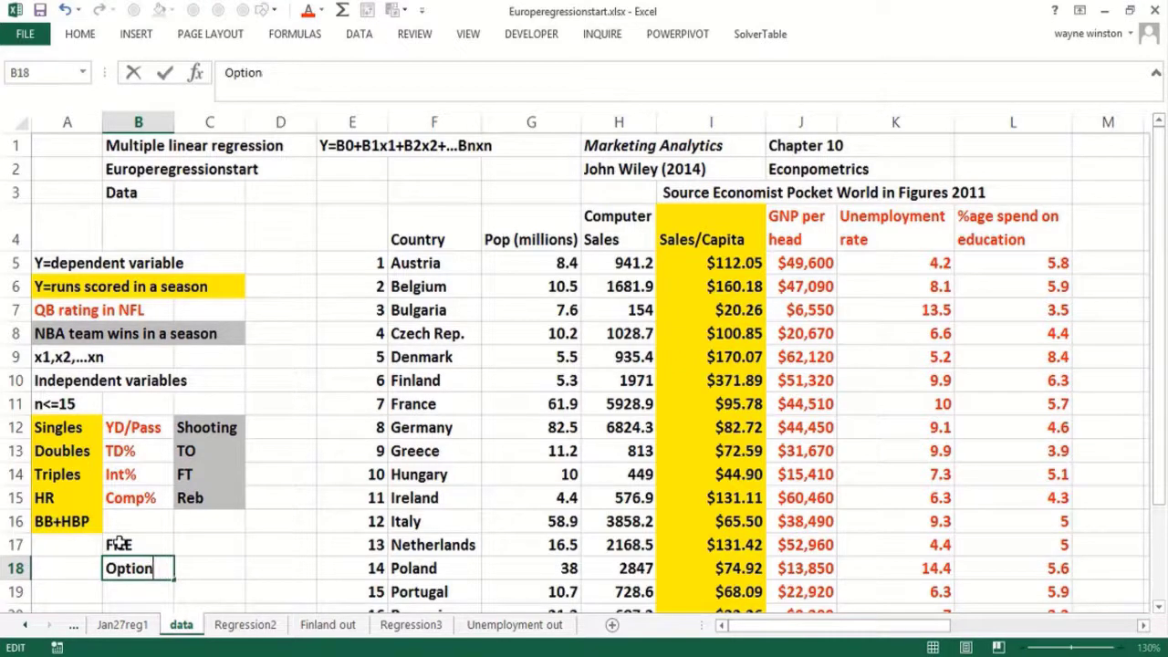
type("s")
key("Return")
Complete the add-in instructions with "Add-ins" in cell B19 and "Analysic Tool Pak" in cell B20
type("Add-ins")
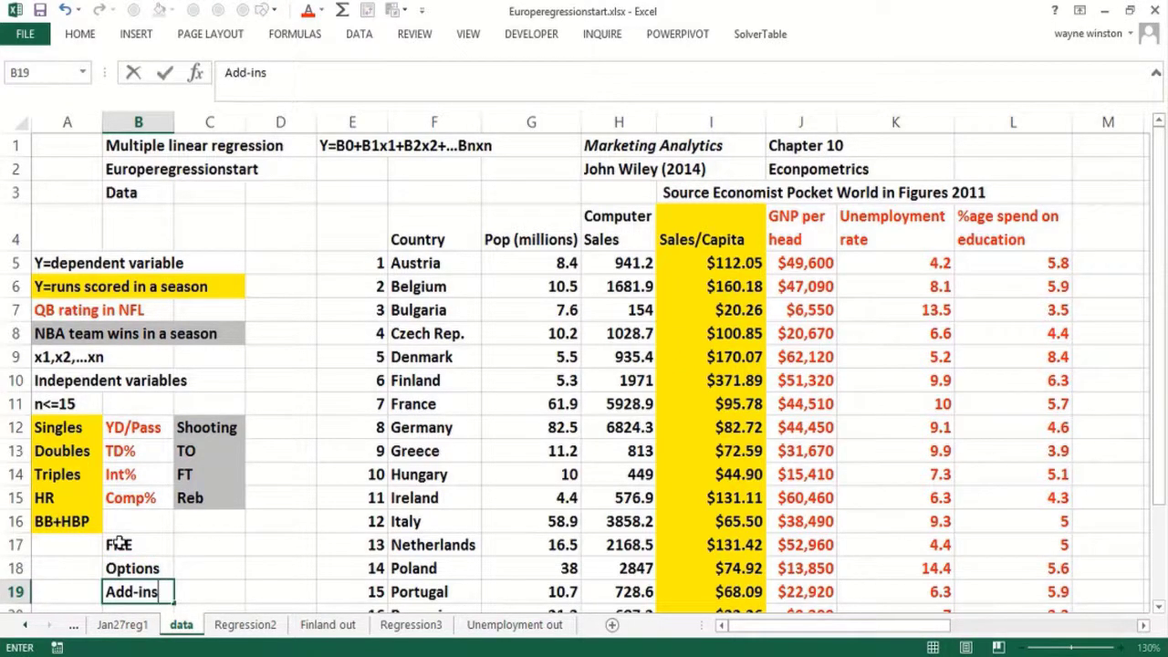
key("Return")
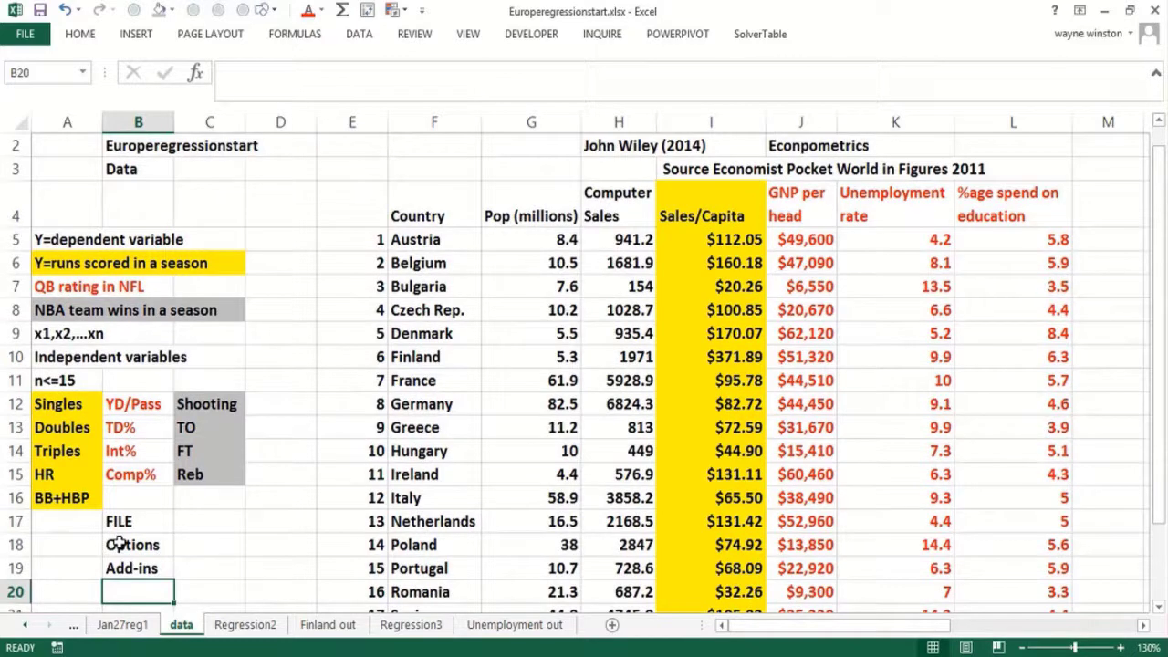
type("Analy")
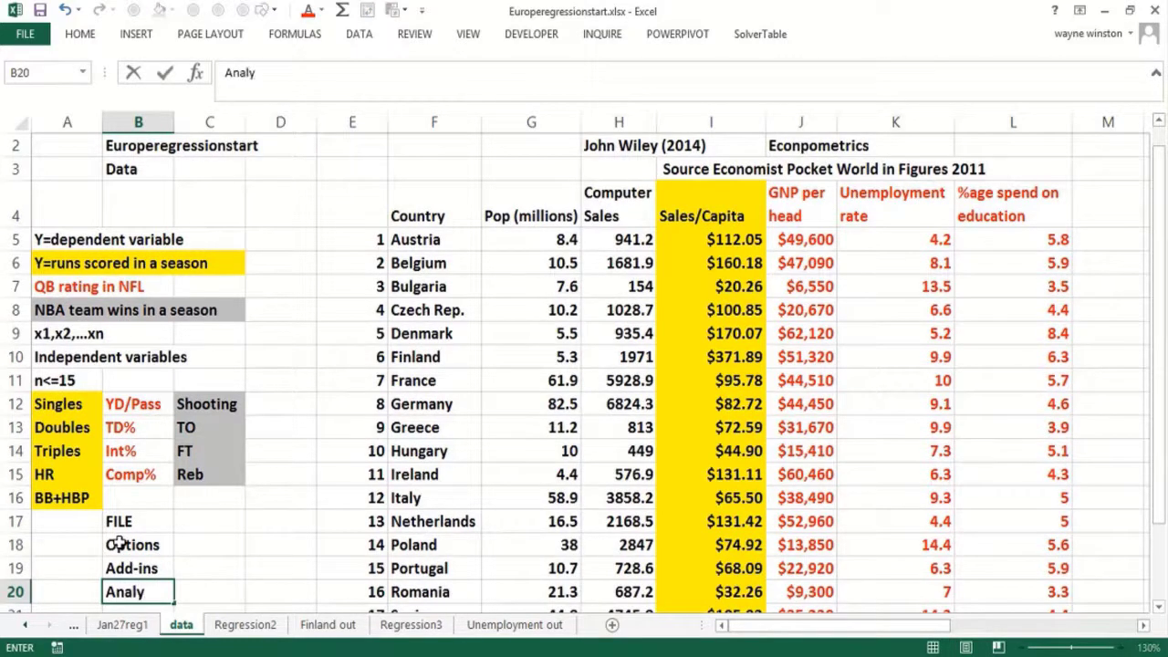
type("sic Tool Pak")
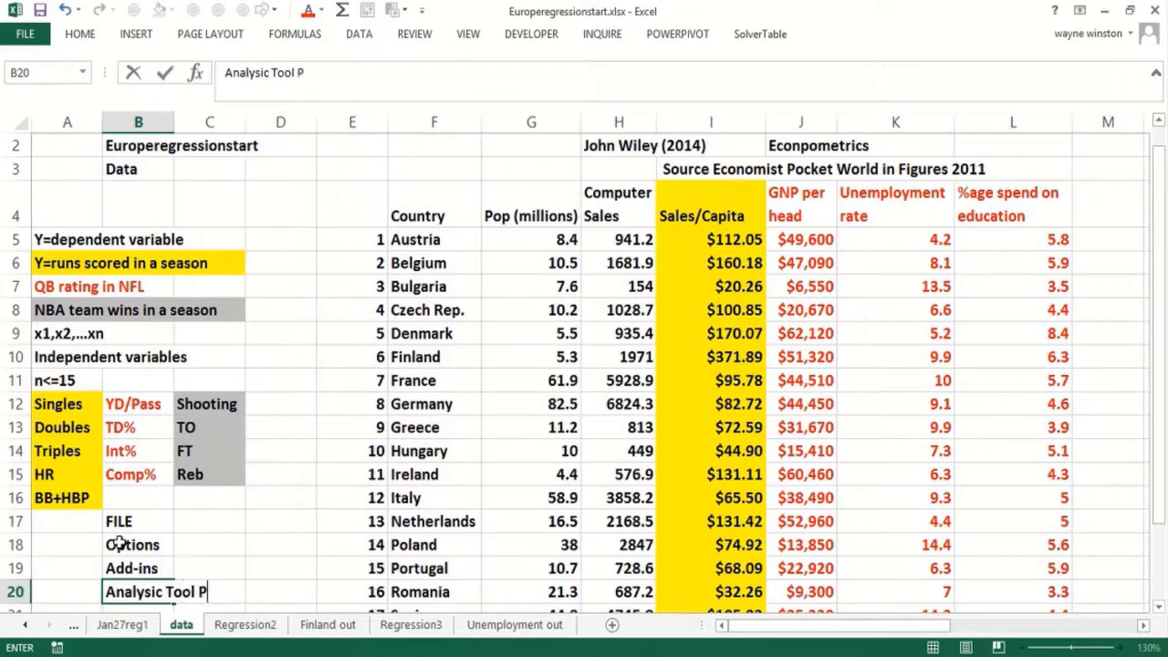
key("Return")
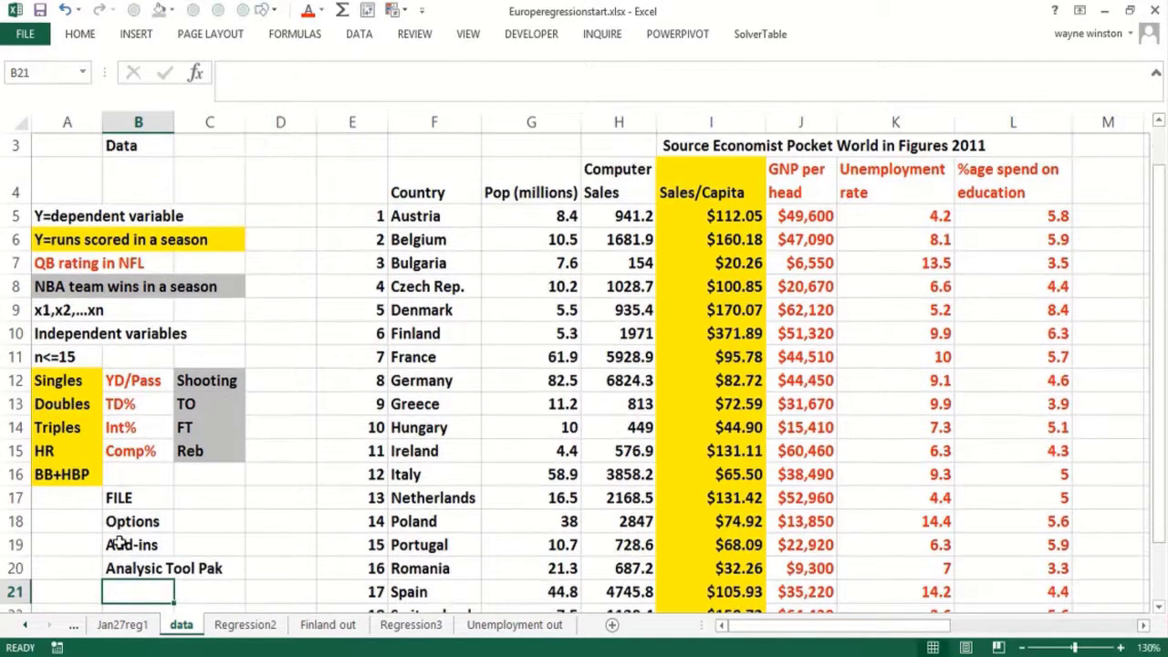
Check the Analysis ToolPak entry in the list of available Excel add-ins and close the list without changes
left_click(27, 33)
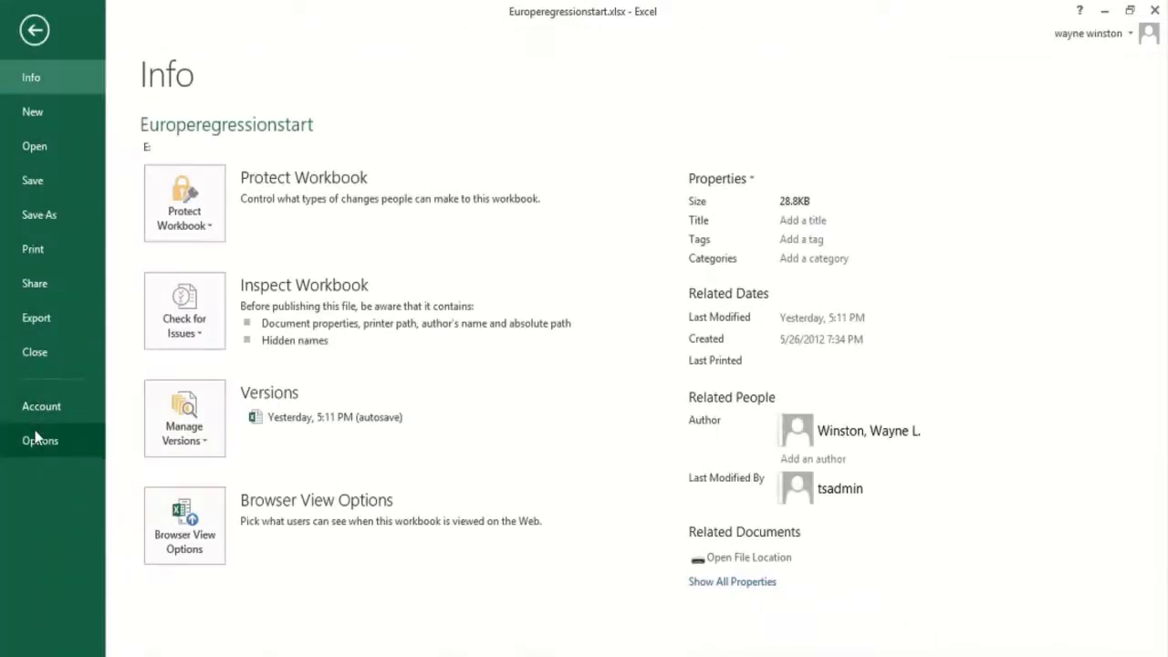
key("Escape")
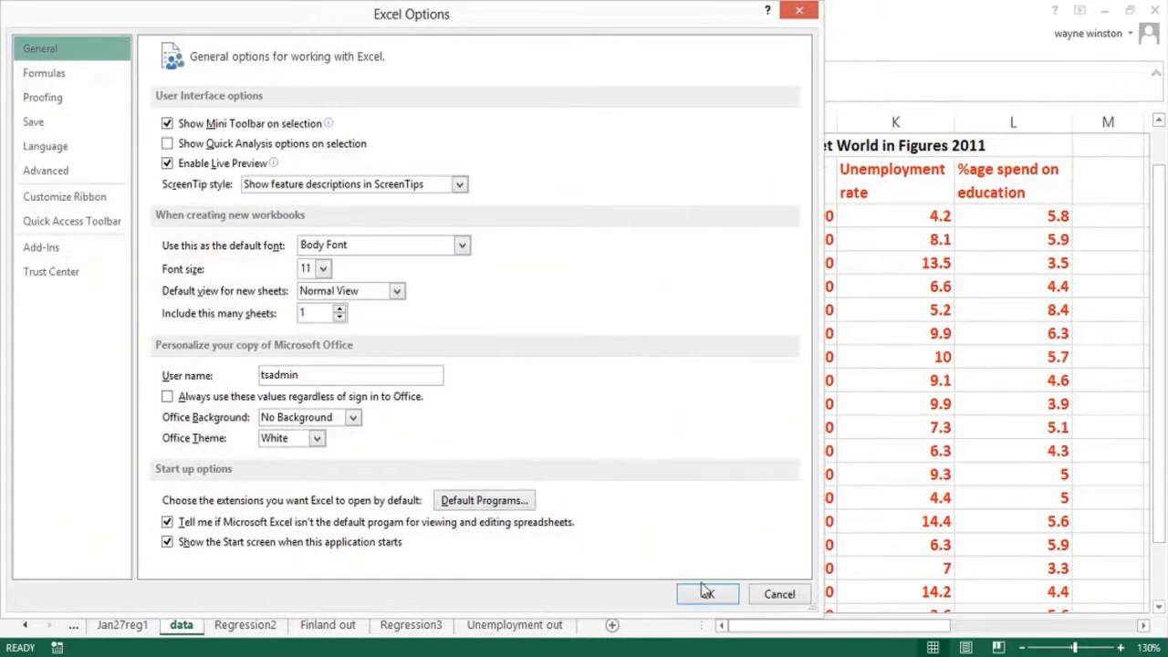
left_click(53, 253)
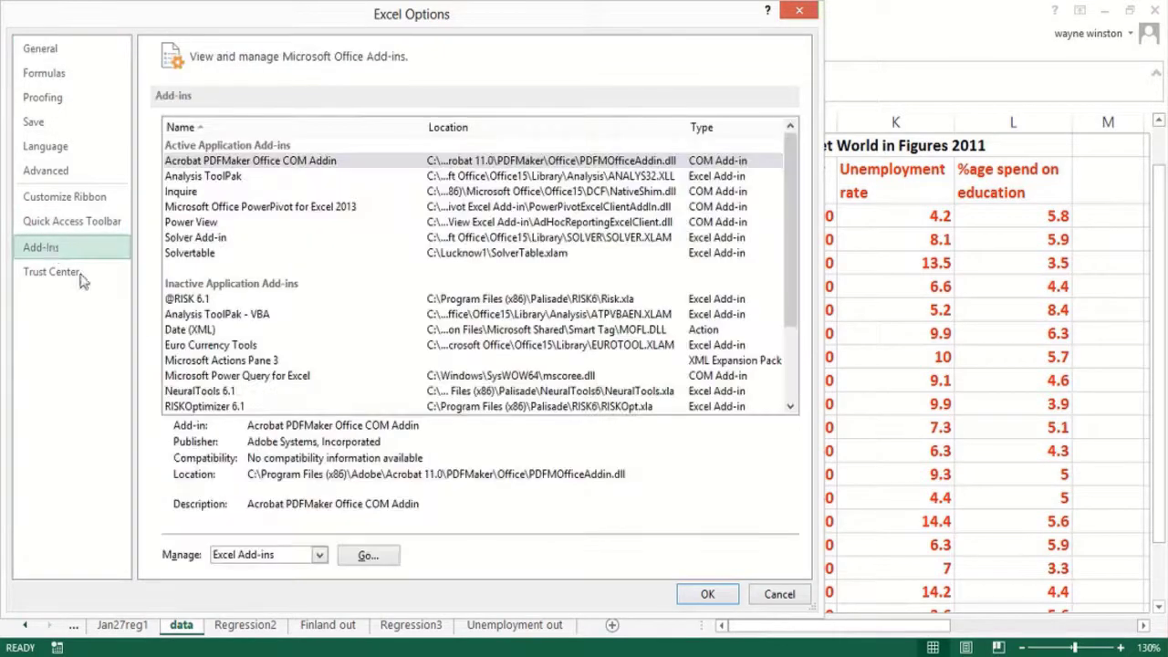
left_click(368, 556)
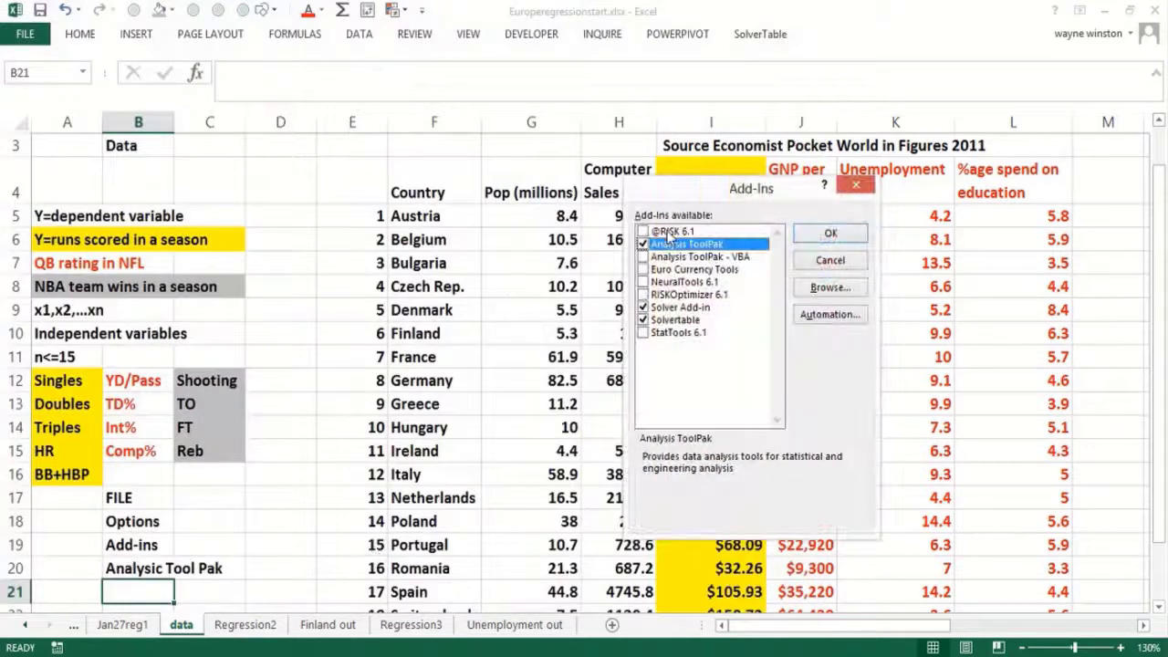
left_click(859, 183)
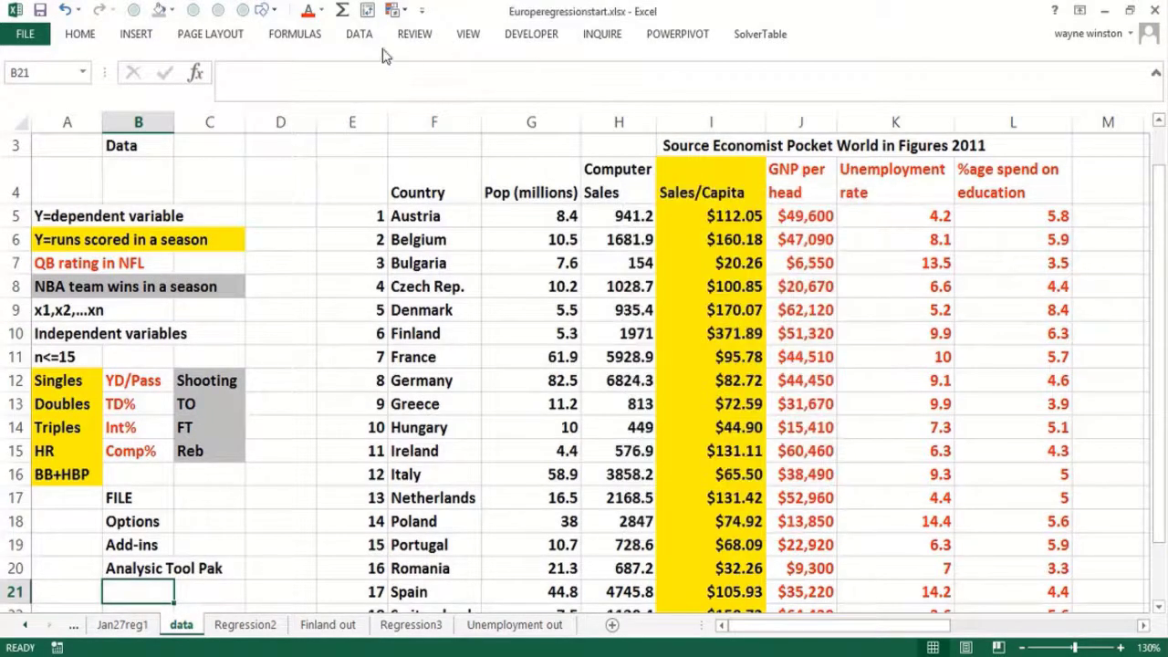
Start a Regression from the Data Analysis tools with the Sales/Capita column, I4:I25, as the Input Y Range
left_click(360, 34)
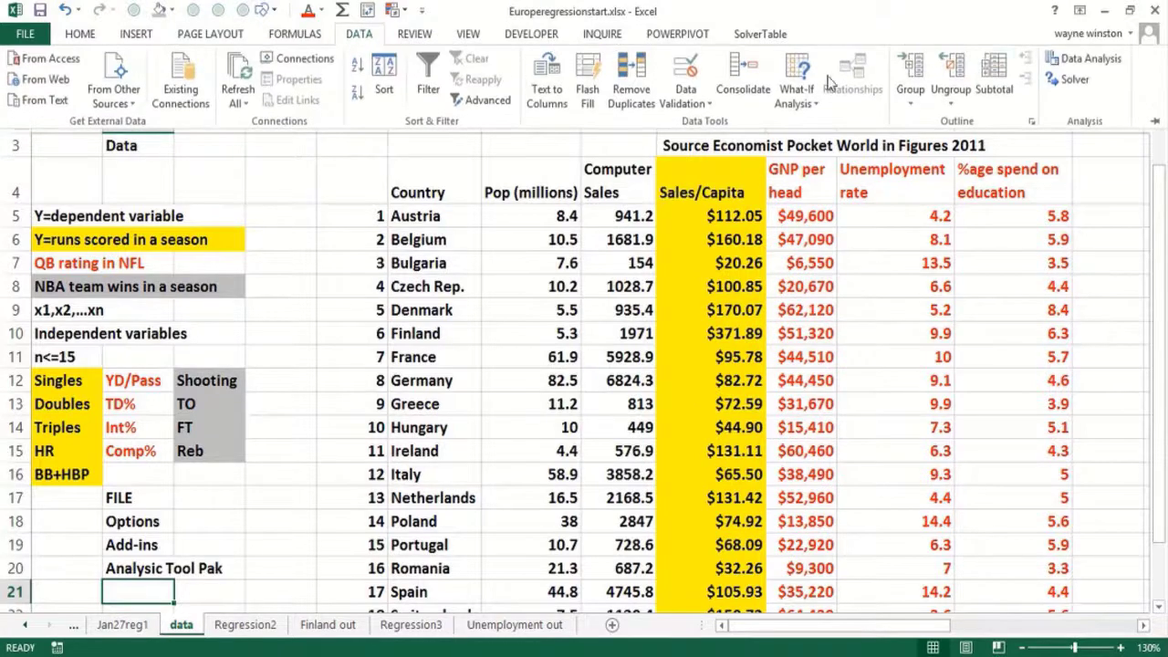
left_click(1098, 62)
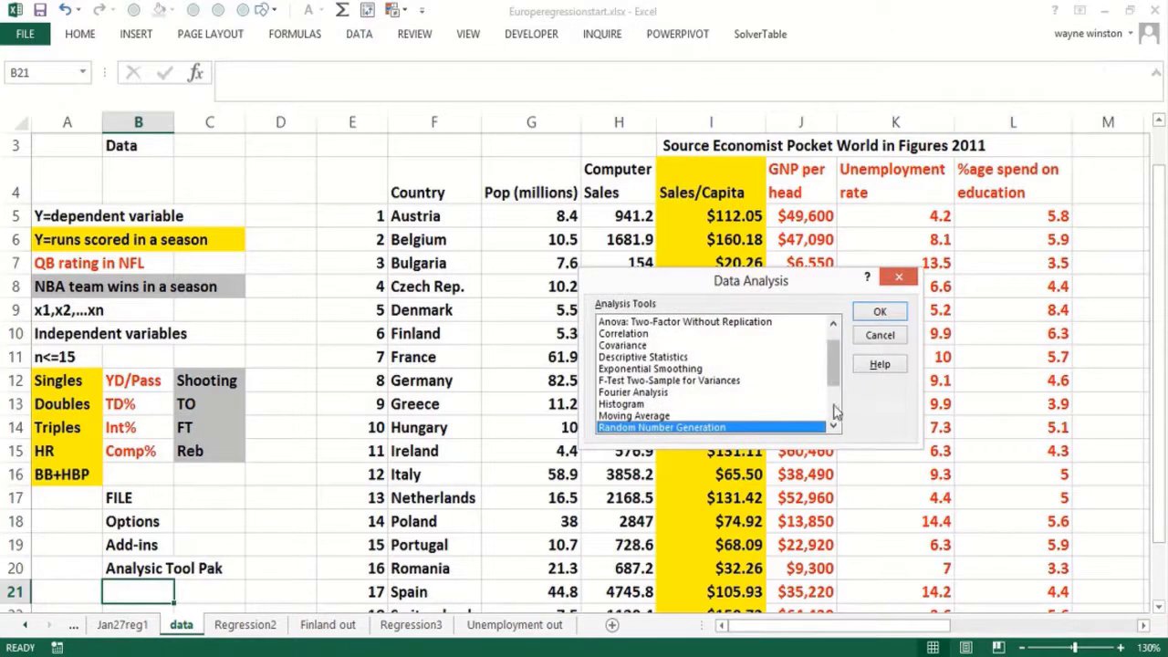
scroll(799, 428, "down", 2)
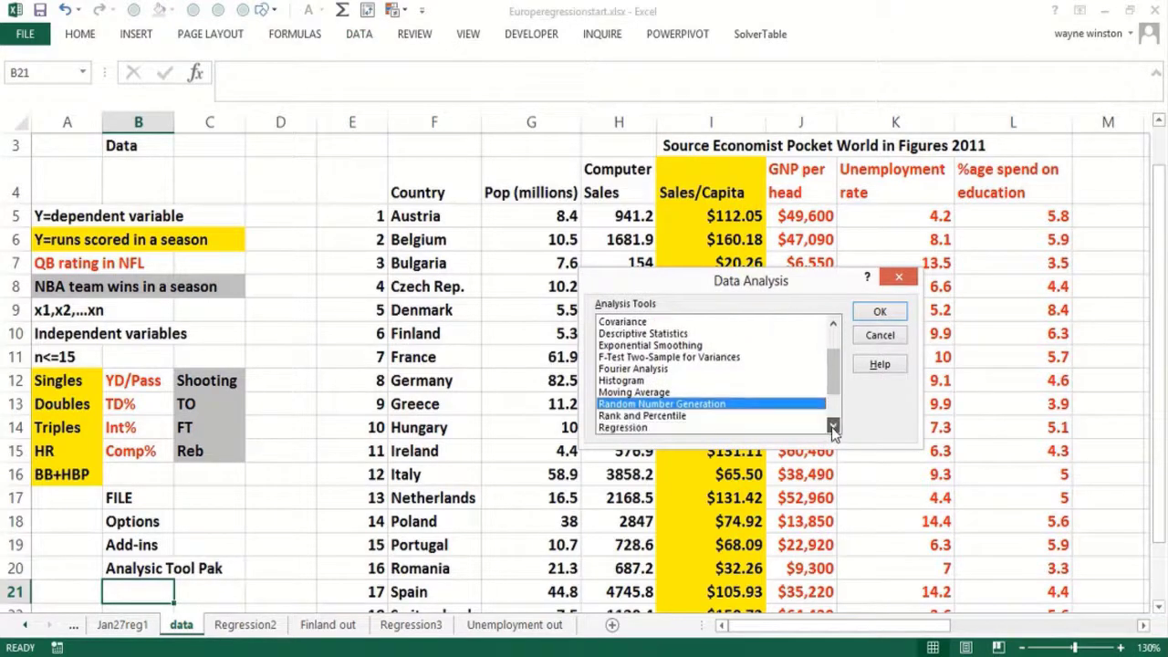
left_click(624, 404)
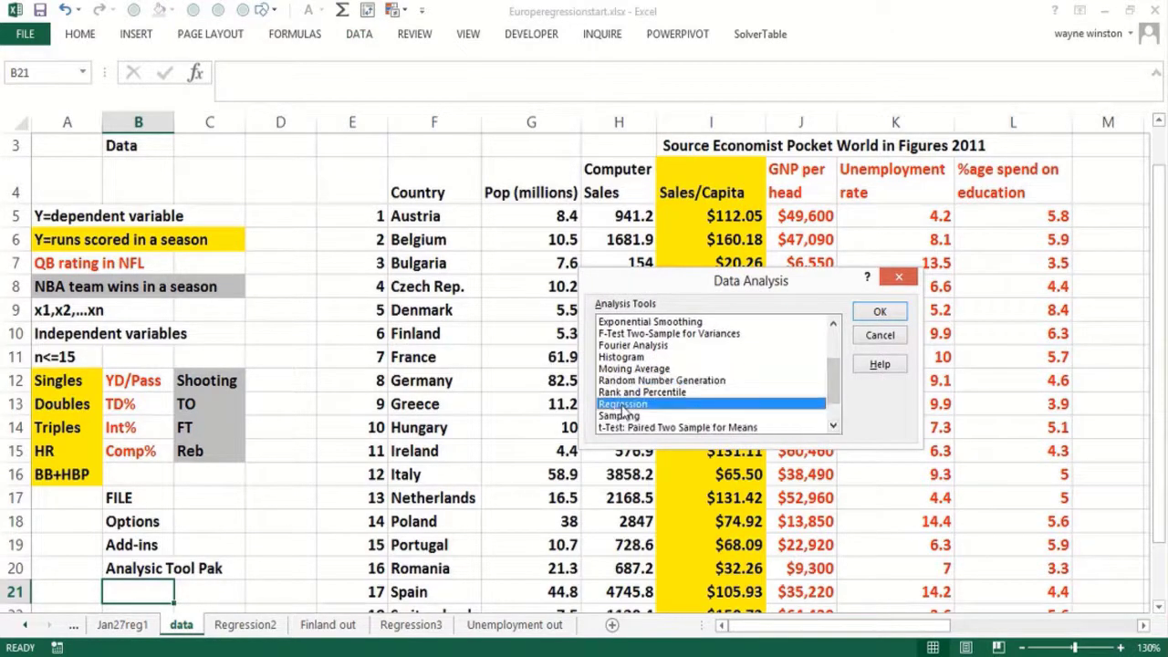
left_click(884, 313)
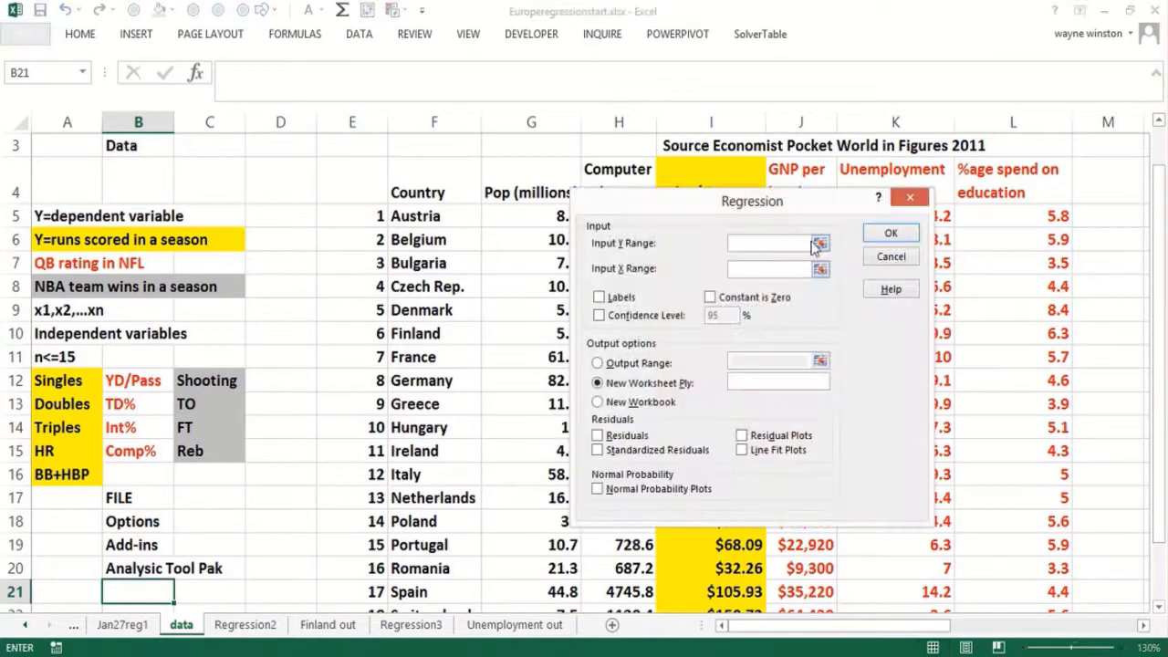
left_click(820, 244)
left_click_drag(757, 199, 590, 79)
left_click(736, 189)
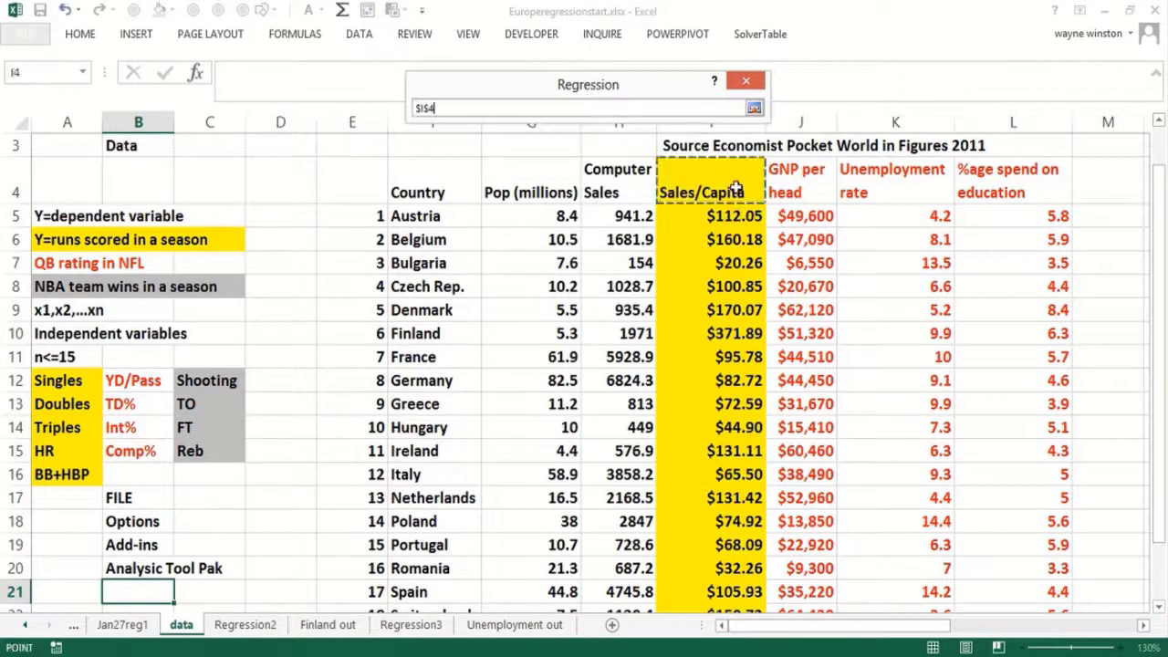
key("ctrl+shift+Down")
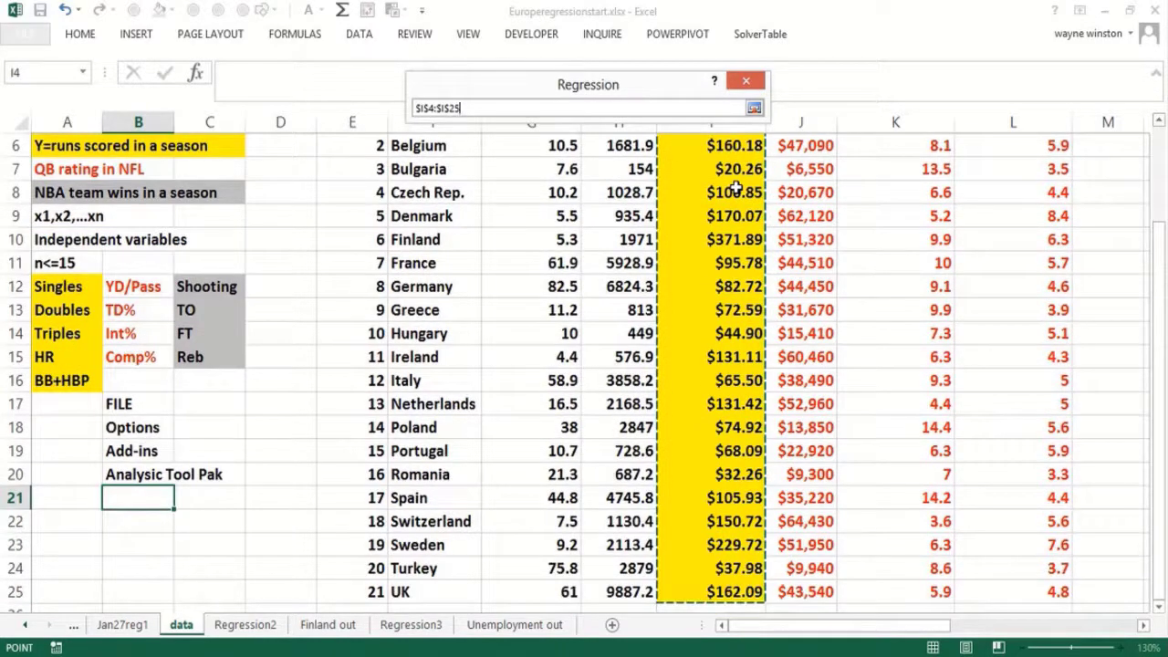
left_click(754, 109)
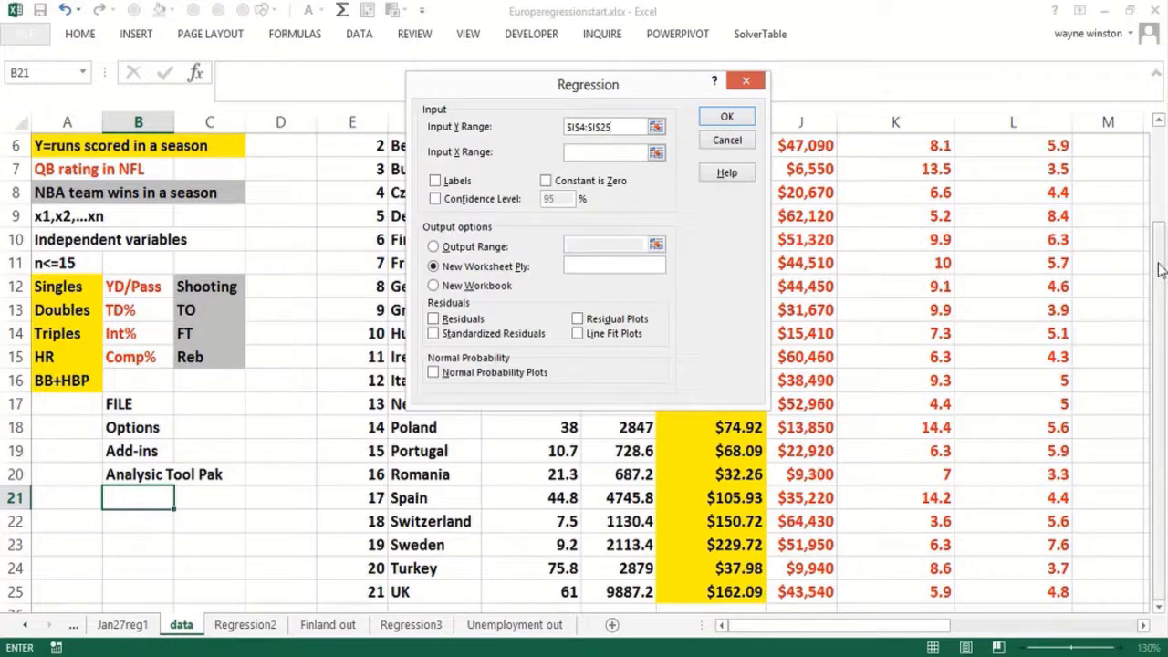
Set the Input X Range to the GNP, unemployment and education columns including headings, J4:L25
left_click(656, 152)
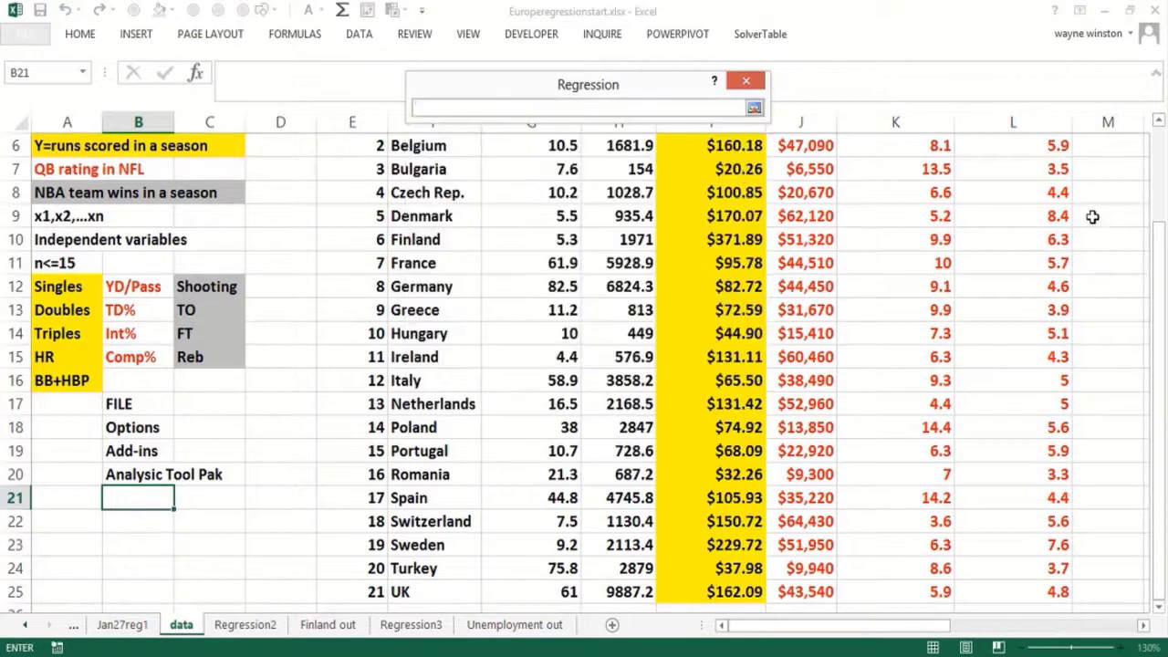
left_click_drag(1163, 253, 1146, 175)
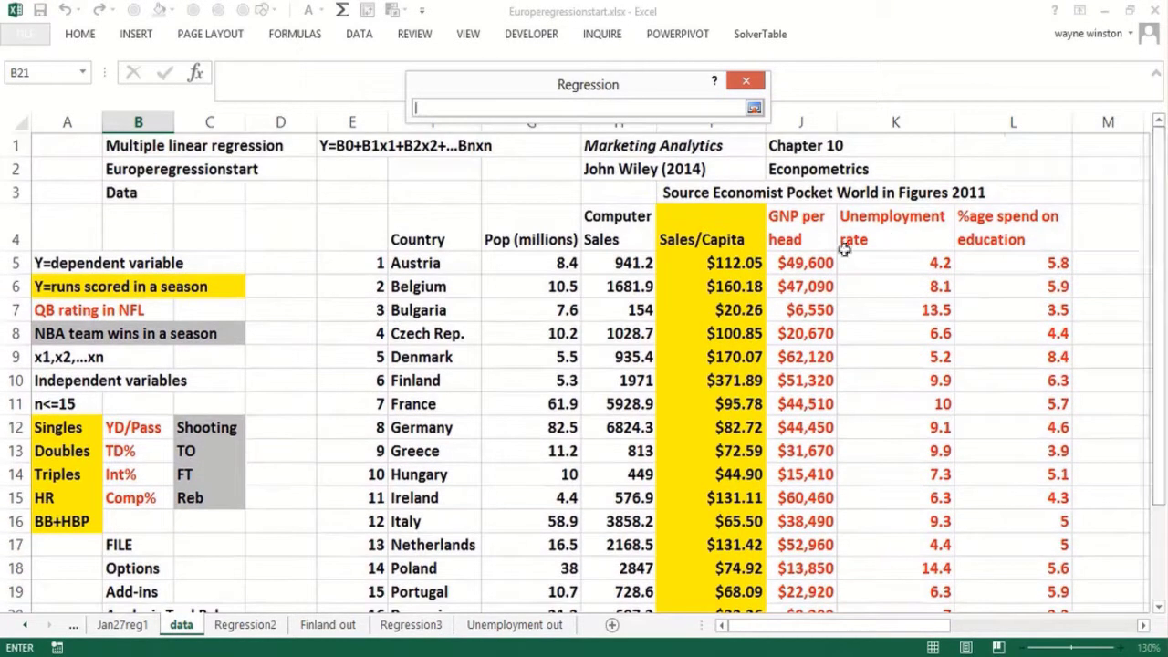
left_click_drag(791, 239, 981, 246)
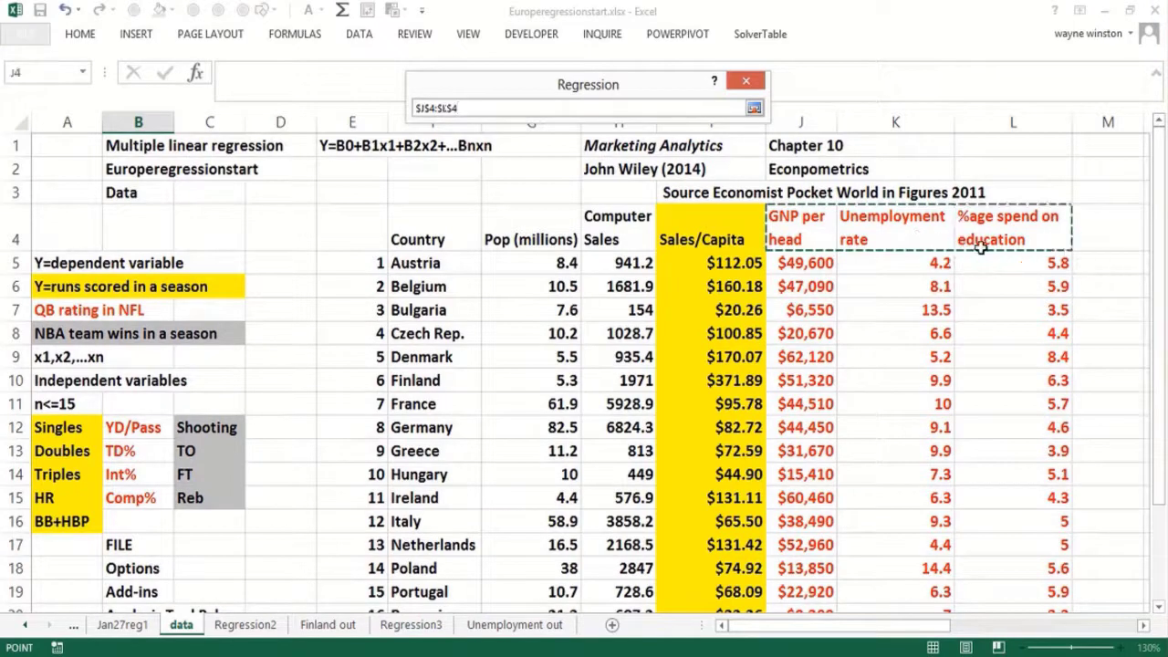
key("ctrl+shift+Down")
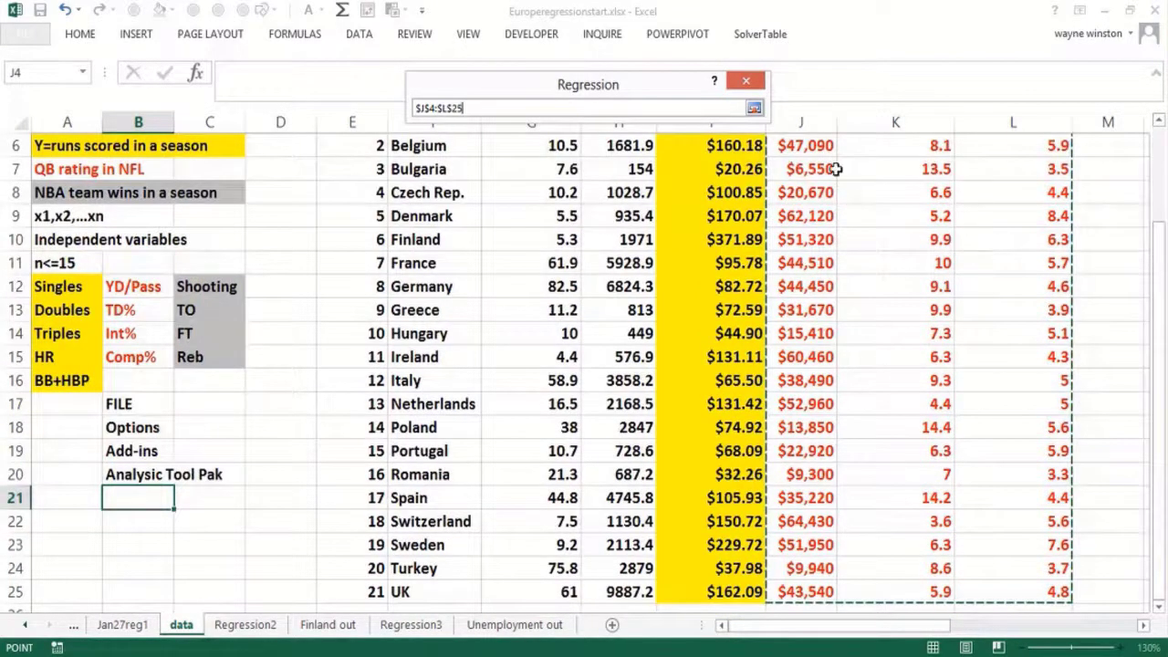
left_click(754, 109)
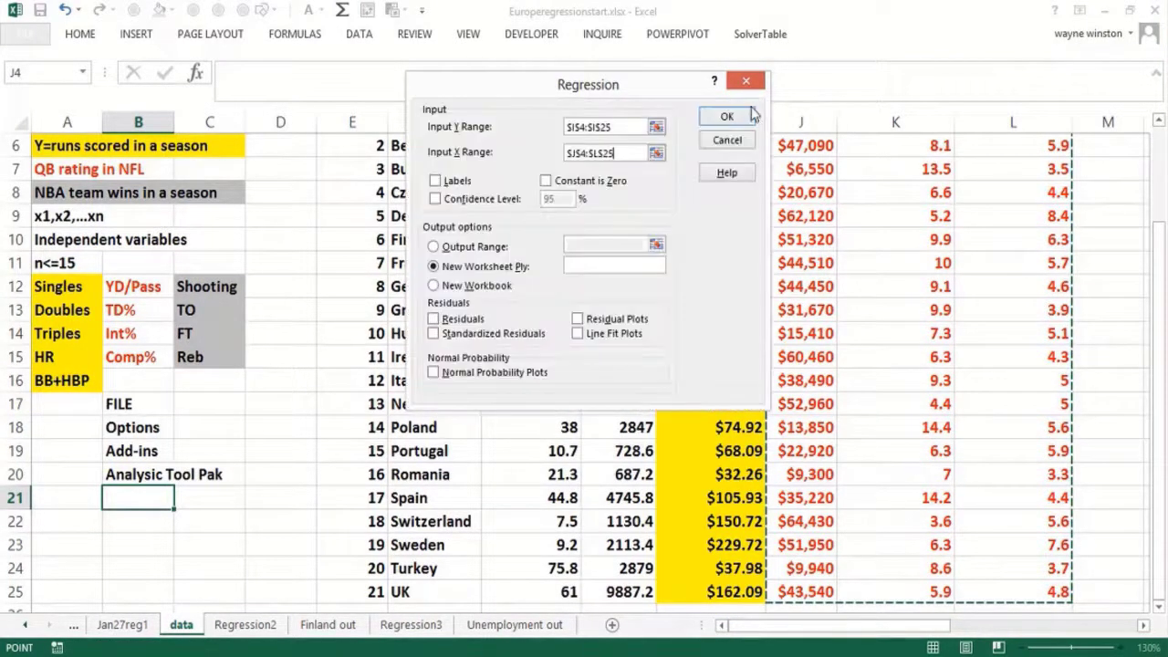
Enable Labels and Residuals, name the new output worksheet "Juneregression1" and run the regression
left_click(436, 182)
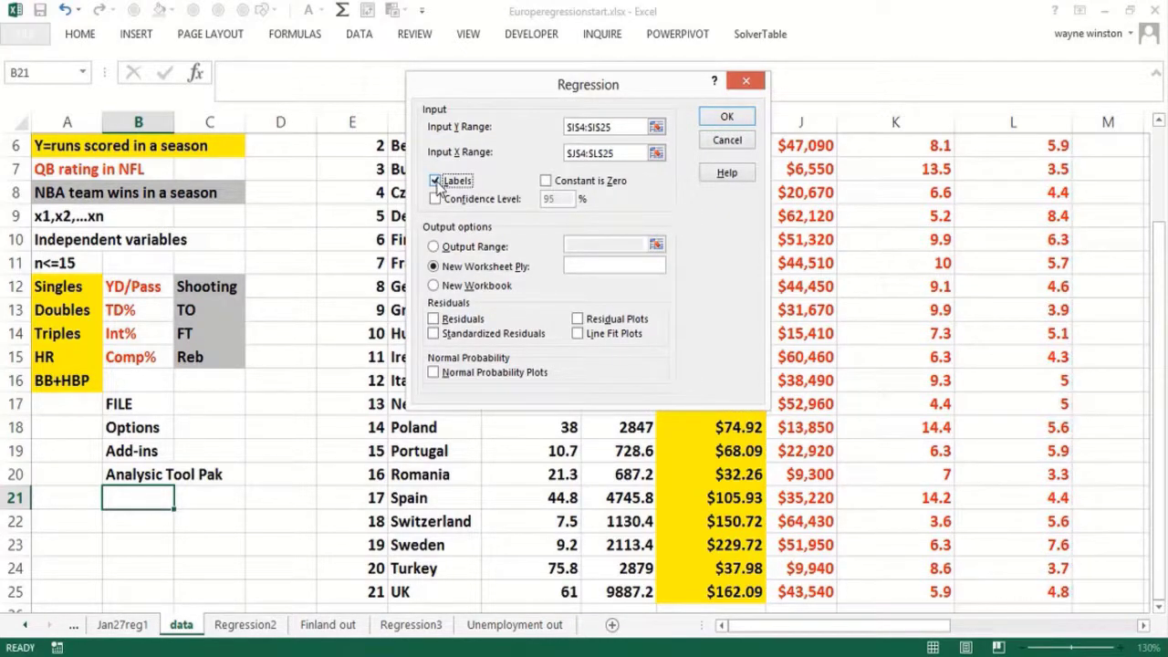
left_click(593, 267)
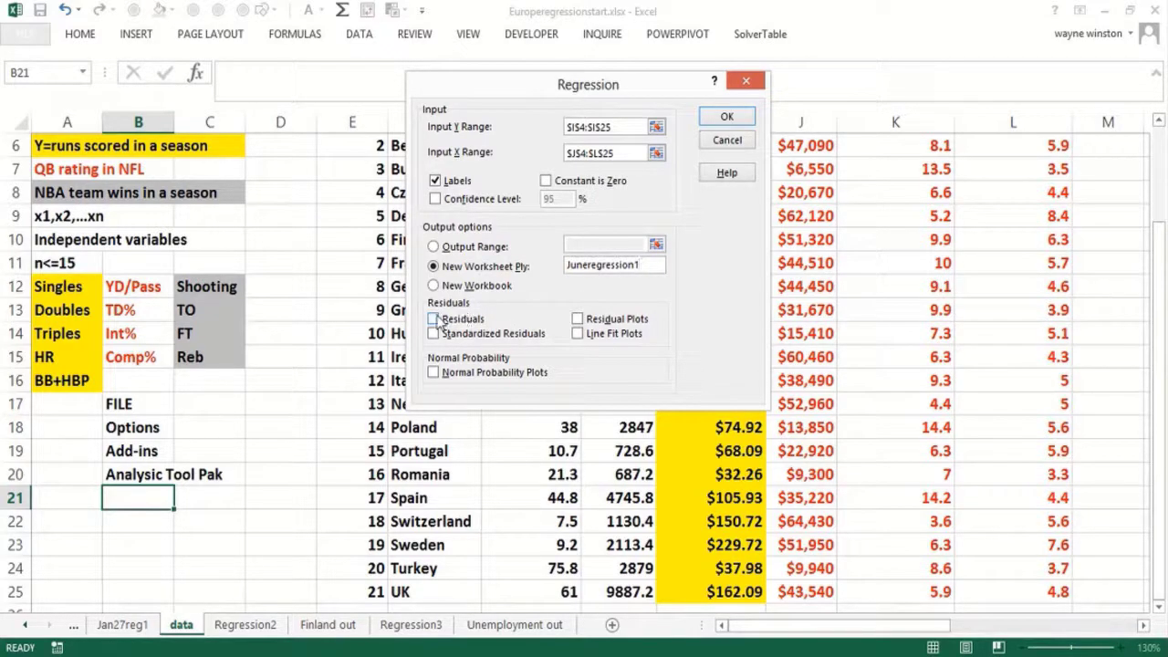
left_click(434, 320)
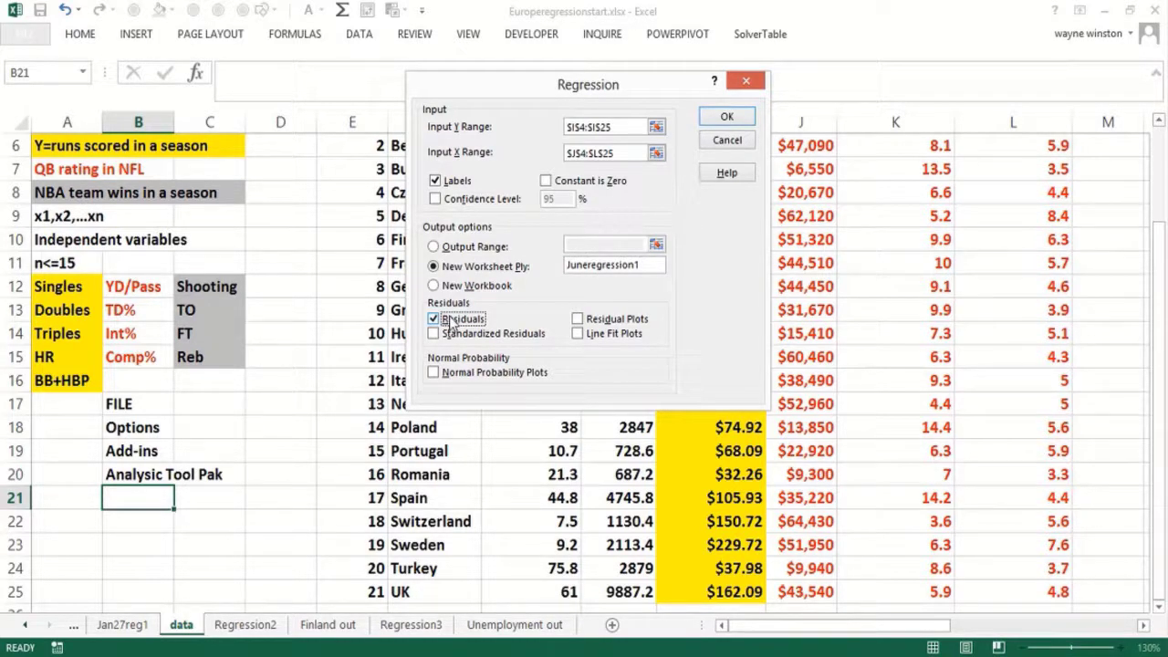
left_click(721, 120)
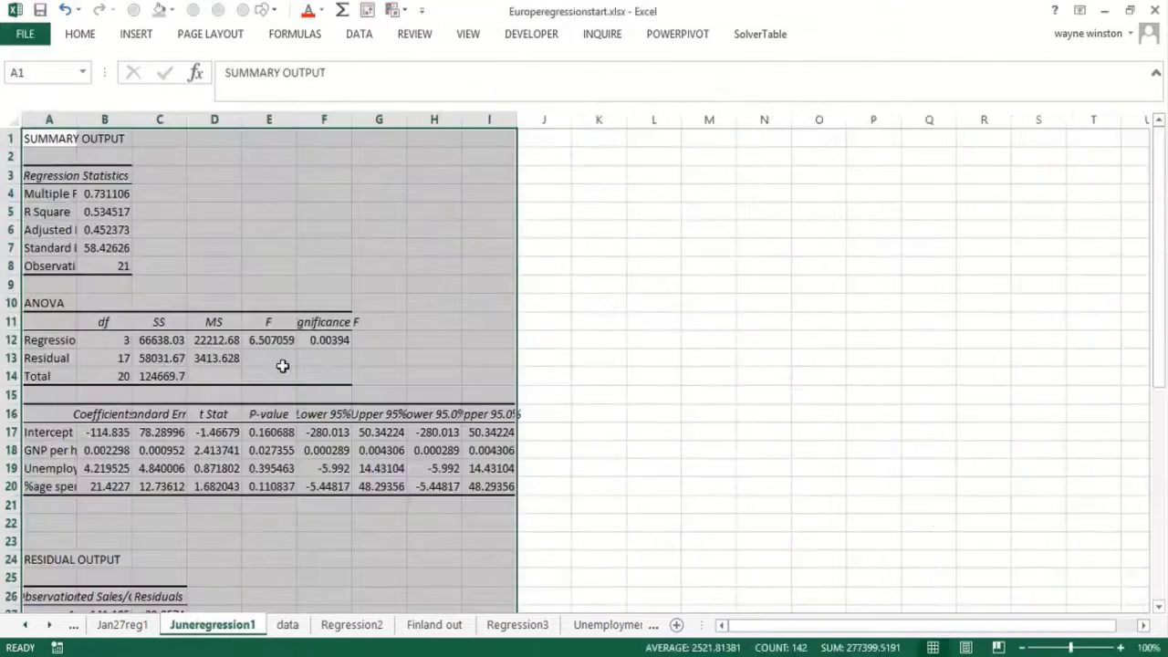
left_click(273, 300)
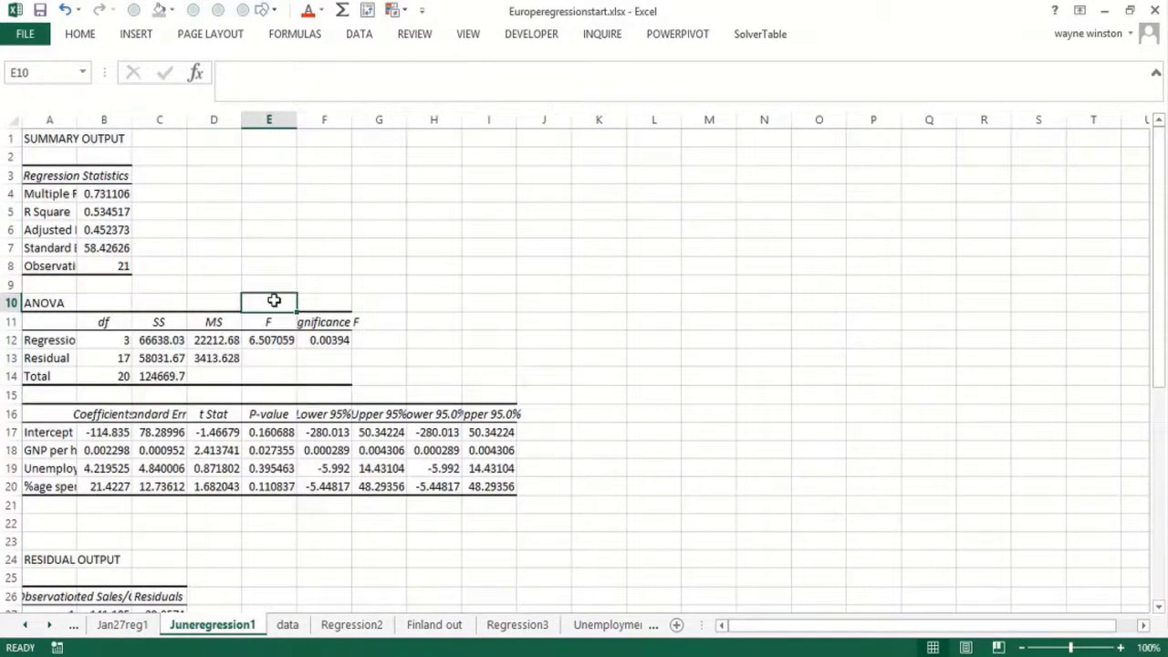
Widen column A to fit the regression output labels and begin a note reading "Predicted Sales=" in cell E6
left_click(157, 265)
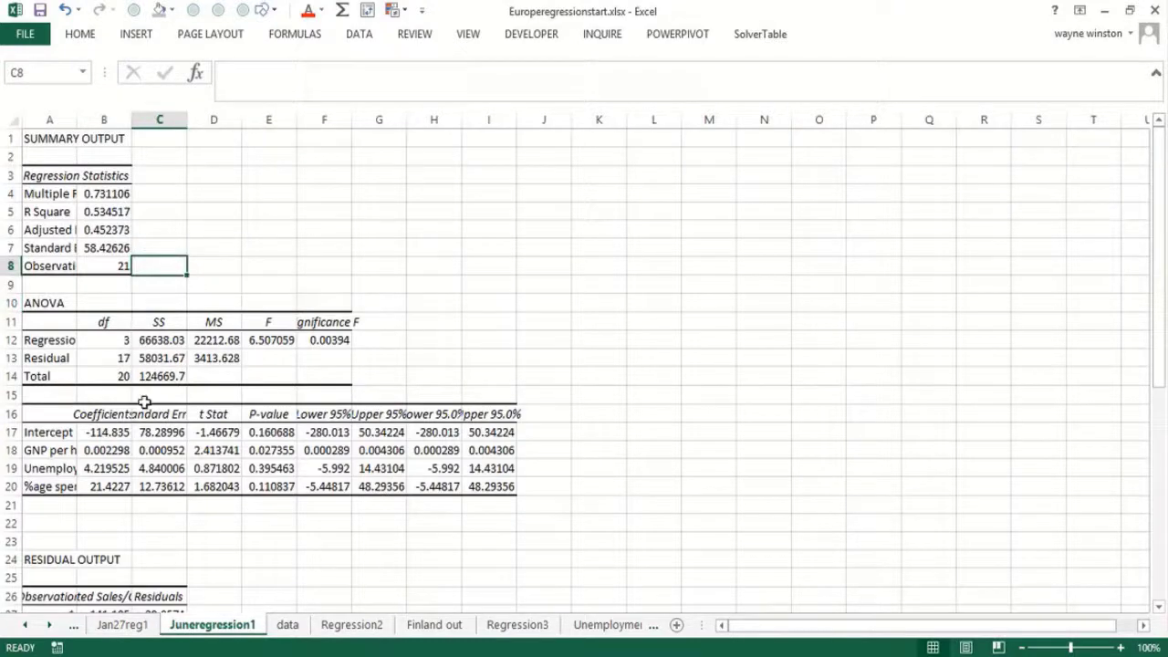
left_click_drag(74, 120, 137, 123)
left_click_drag(161, 434, 174, 485)
left_click(317, 228)
type("Predicted")
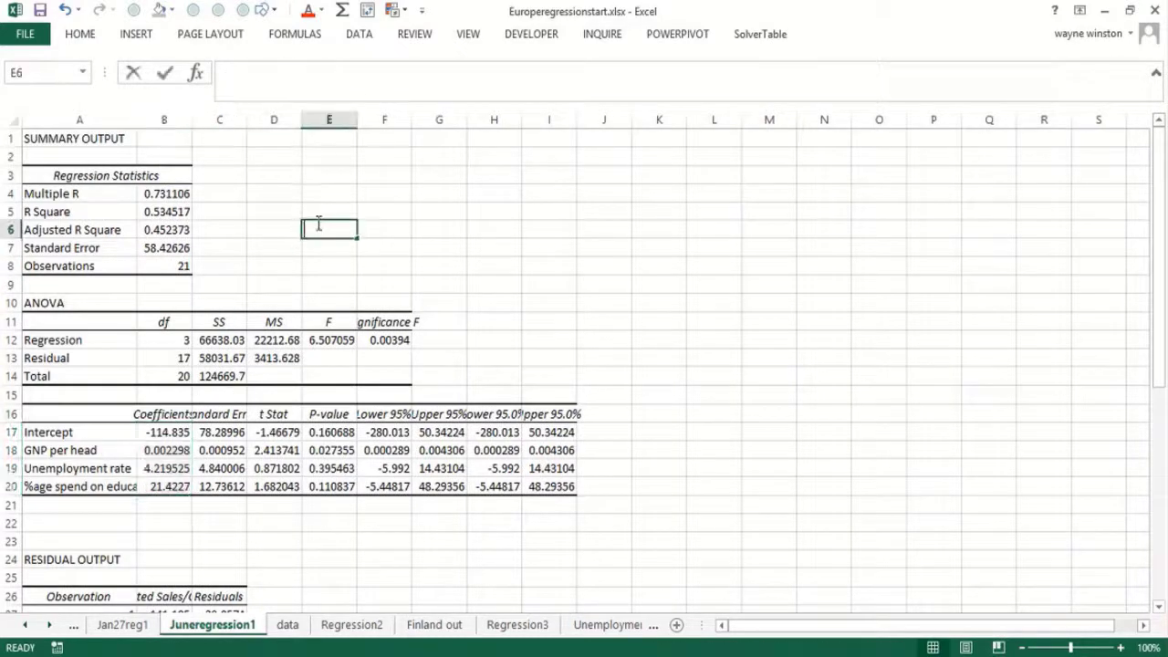
type(" Sales=")
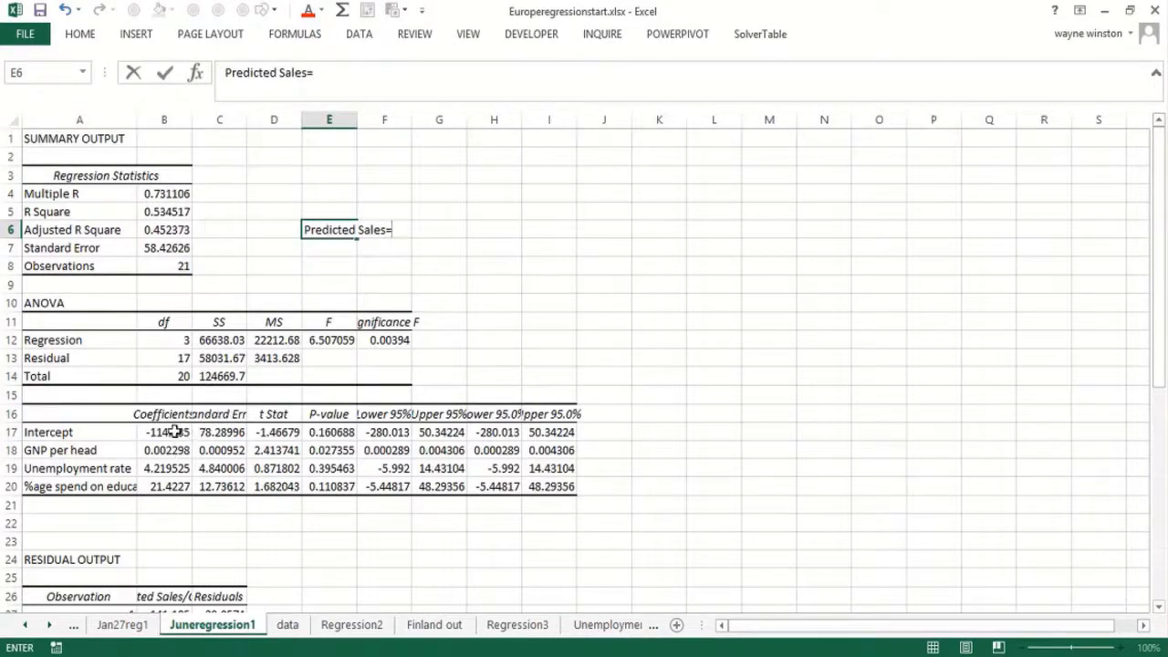
Shade the coefficients B17:B20 gray and complete the E6 equation as "Predicted Sales=-115+.002*GNP+4.22*UN+21.4*ED%"
left_click_drag(168, 432, 165, 486)
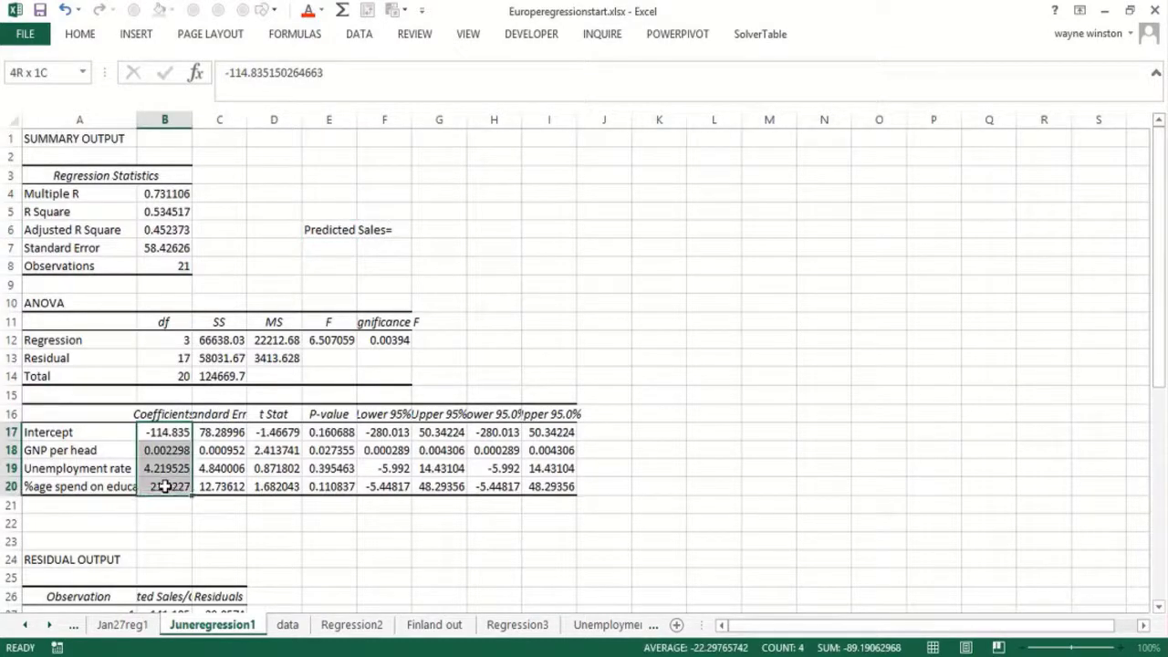
left_click(159, 11)
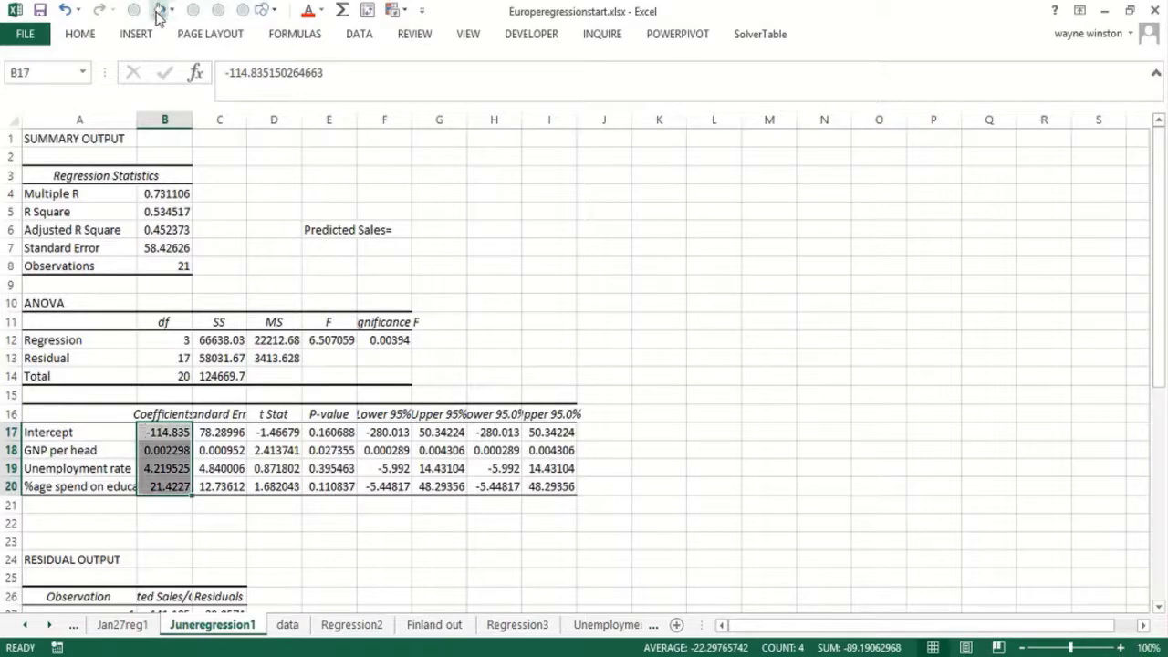
left_click(339, 230)
left_click(330, 79)
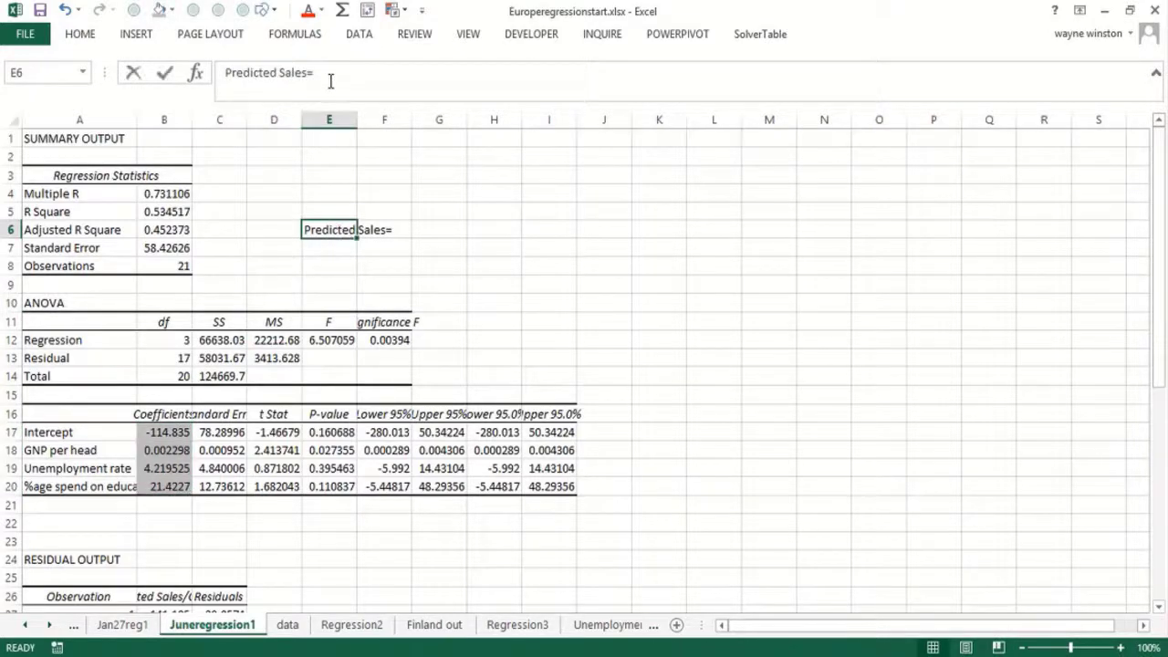
type("-115")
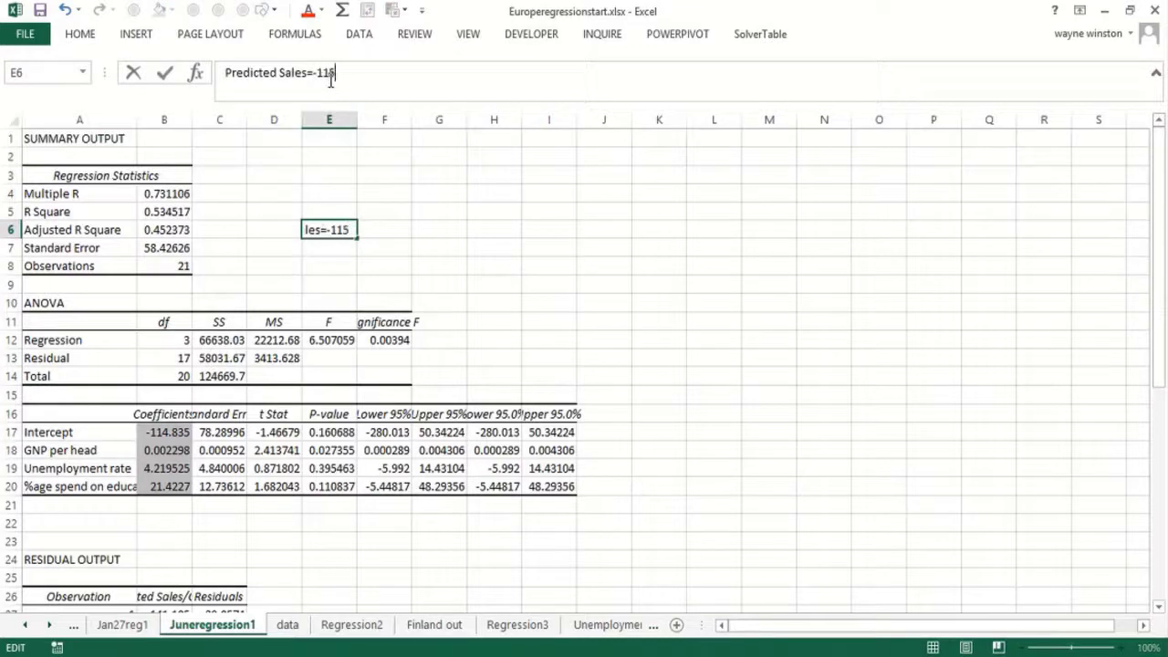
type("+.002*GNP")
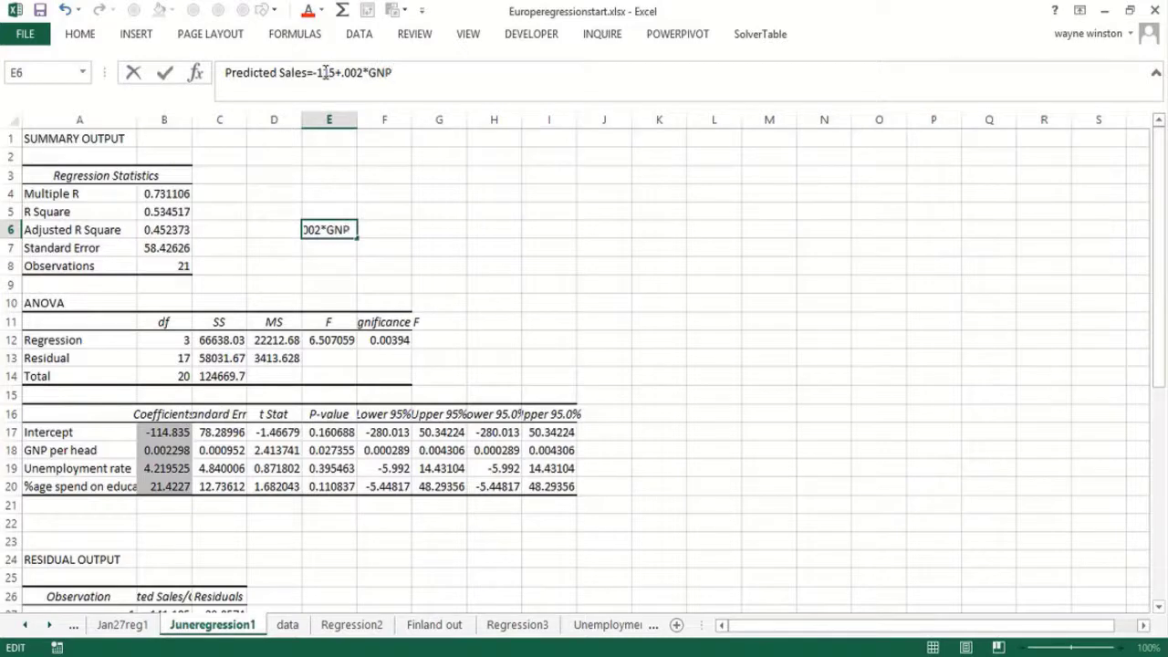
type("+4.22*UN+21")
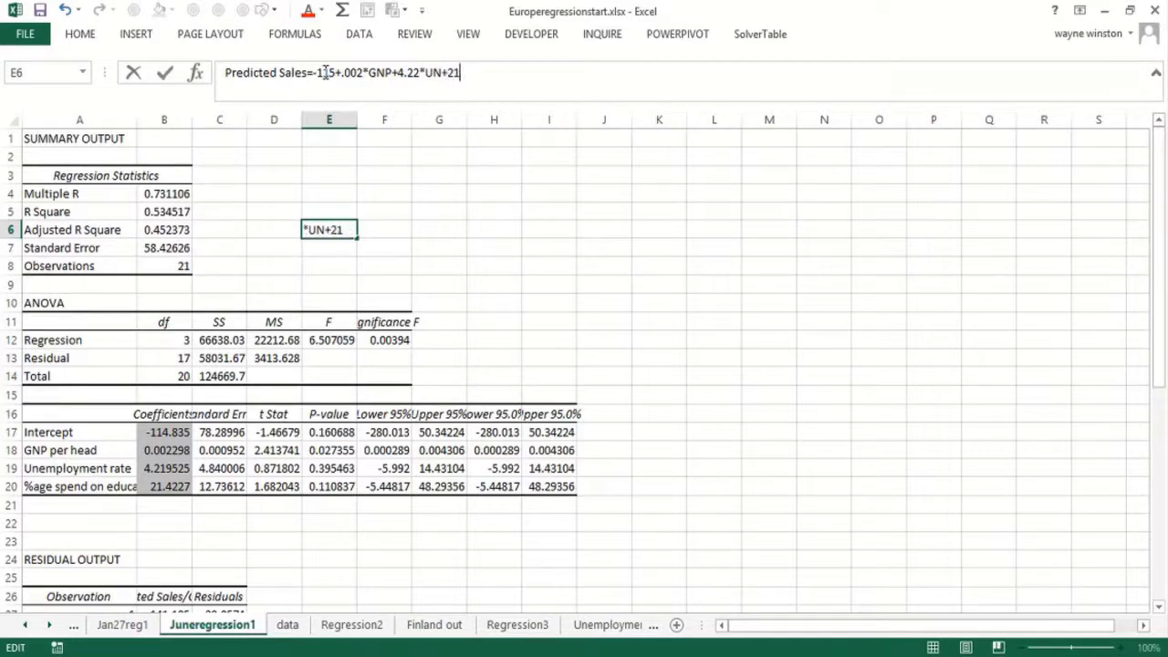
type(".4*ED%")
key("ctrl+Return")
key("Return")
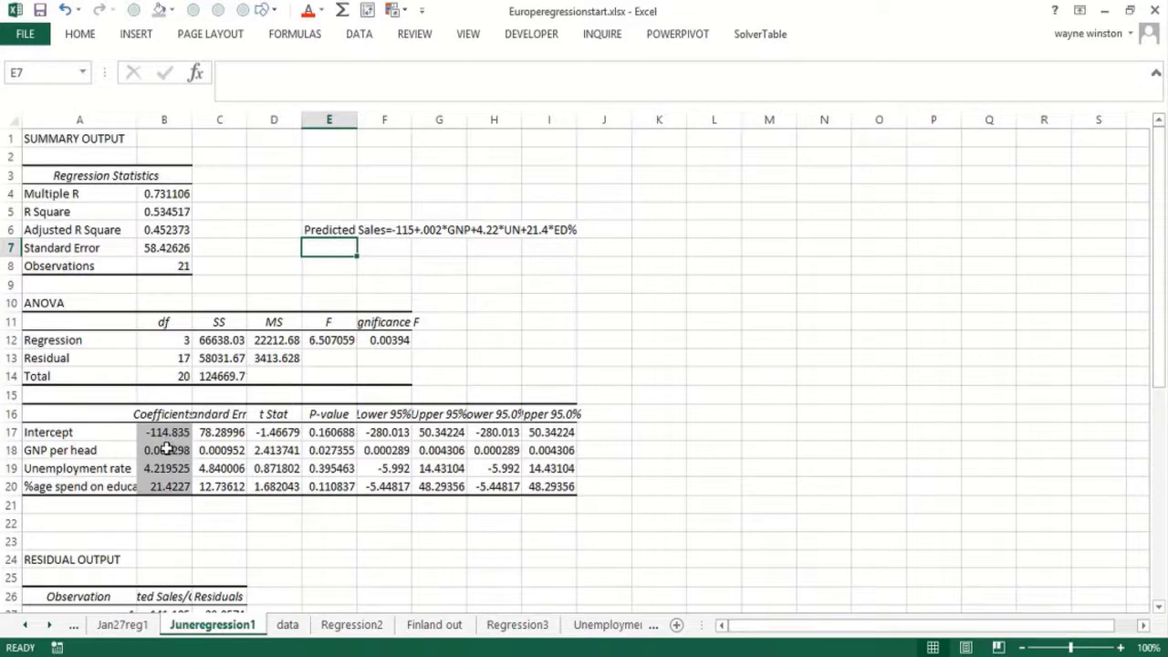
Color the P-values of the three independent variables, E18:E20, red
left_click_drag(168, 432, 515, 290)
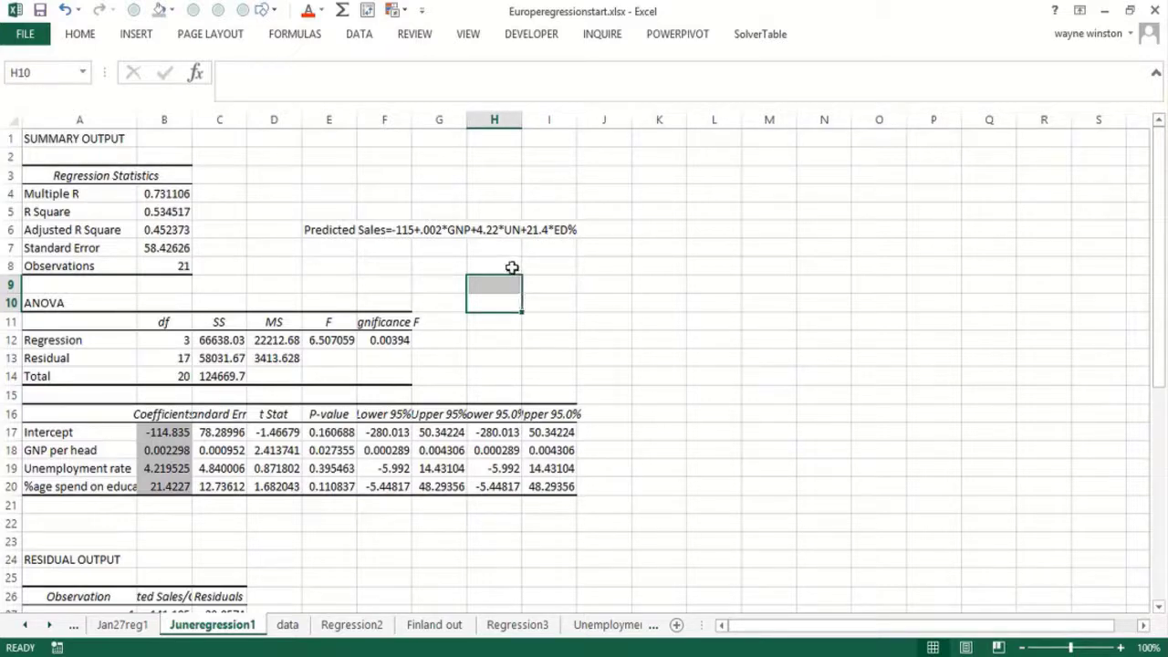
left_click(511, 267)
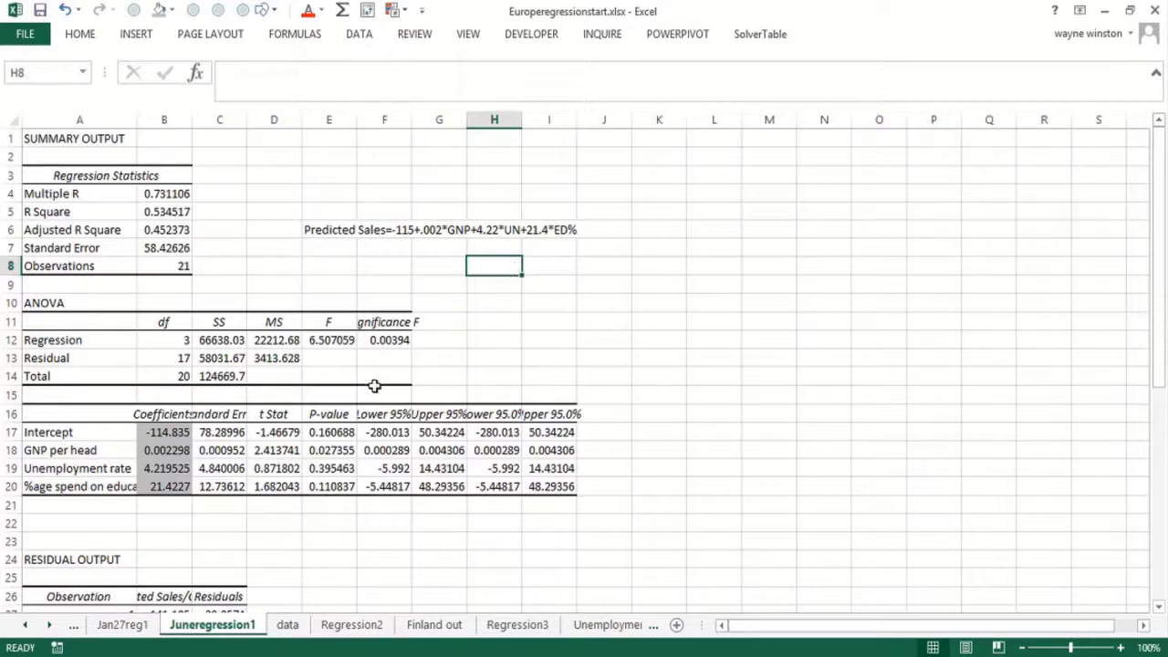
left_click_drag(330, 473, 329, 485)
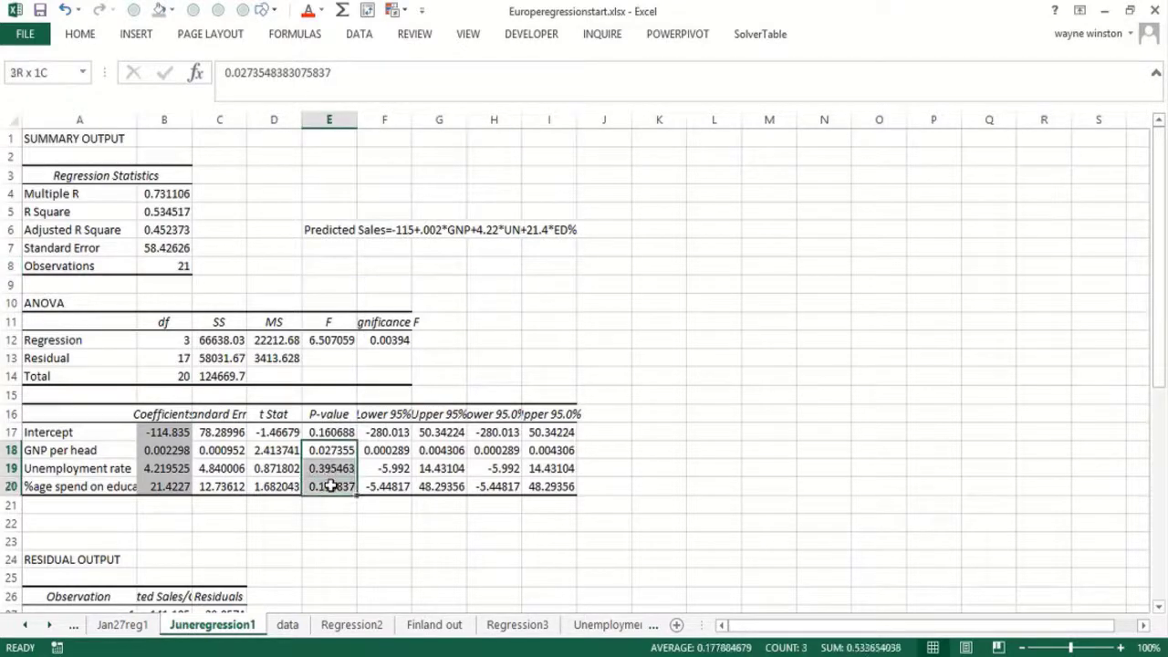
left_click(310, 11)
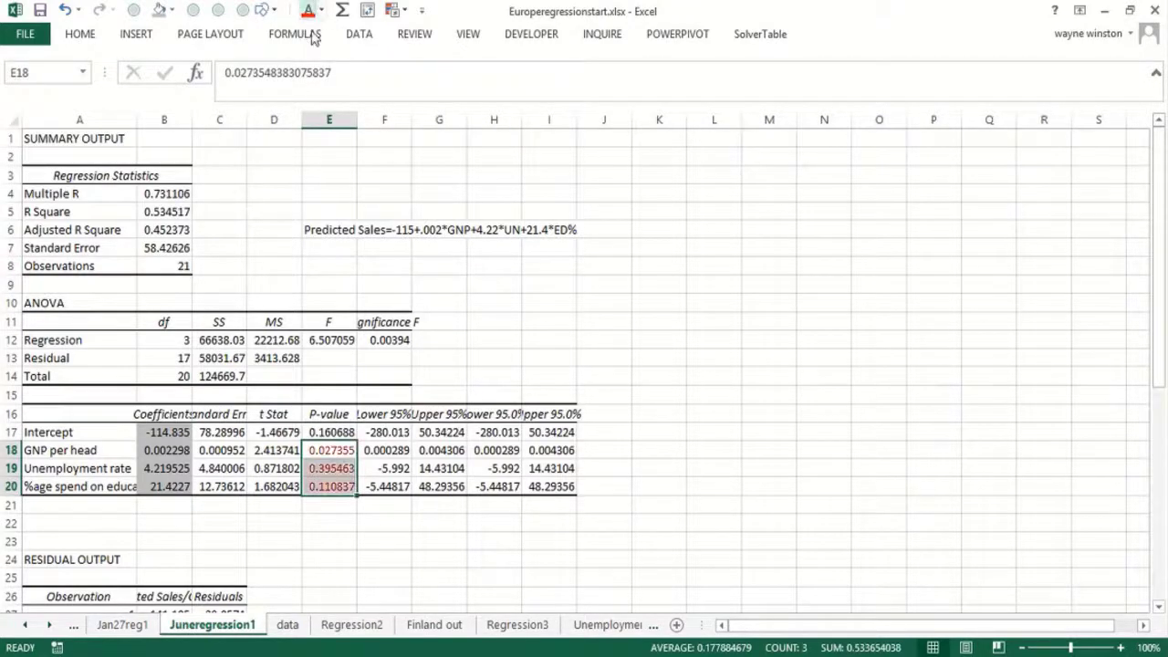
Add a note reading "Every independent variable has p value I nregression" in E7 and "between 0 and 1" in E8
left_click(327, 250)
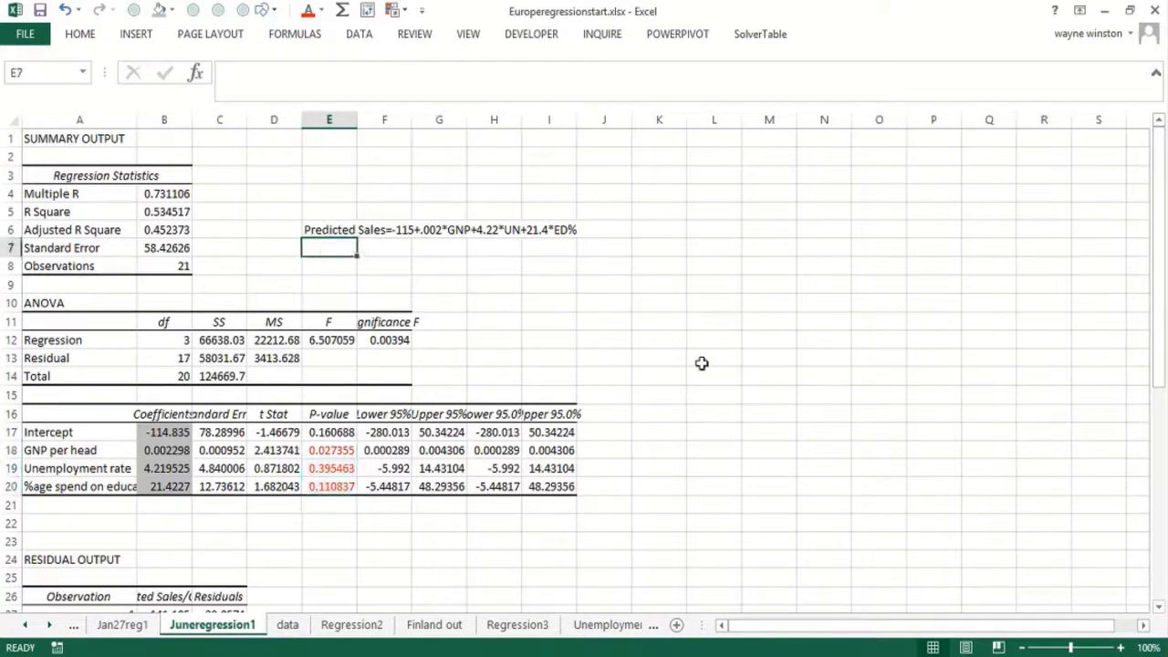
left_click(1121, 648)
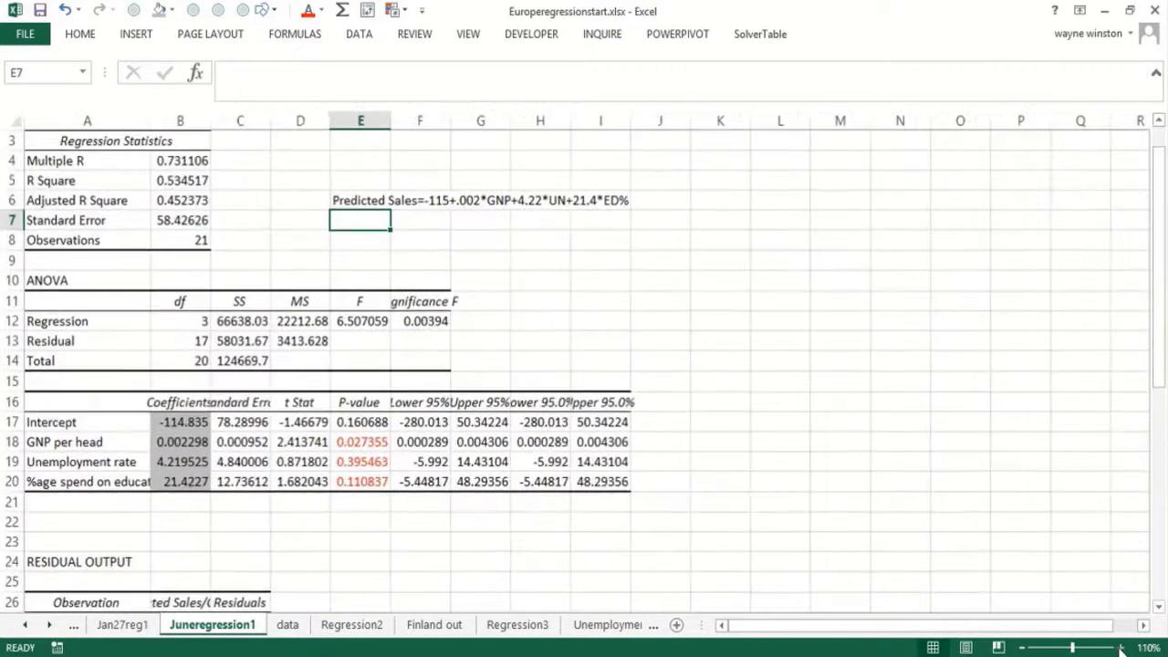
left_click(1121, 648)
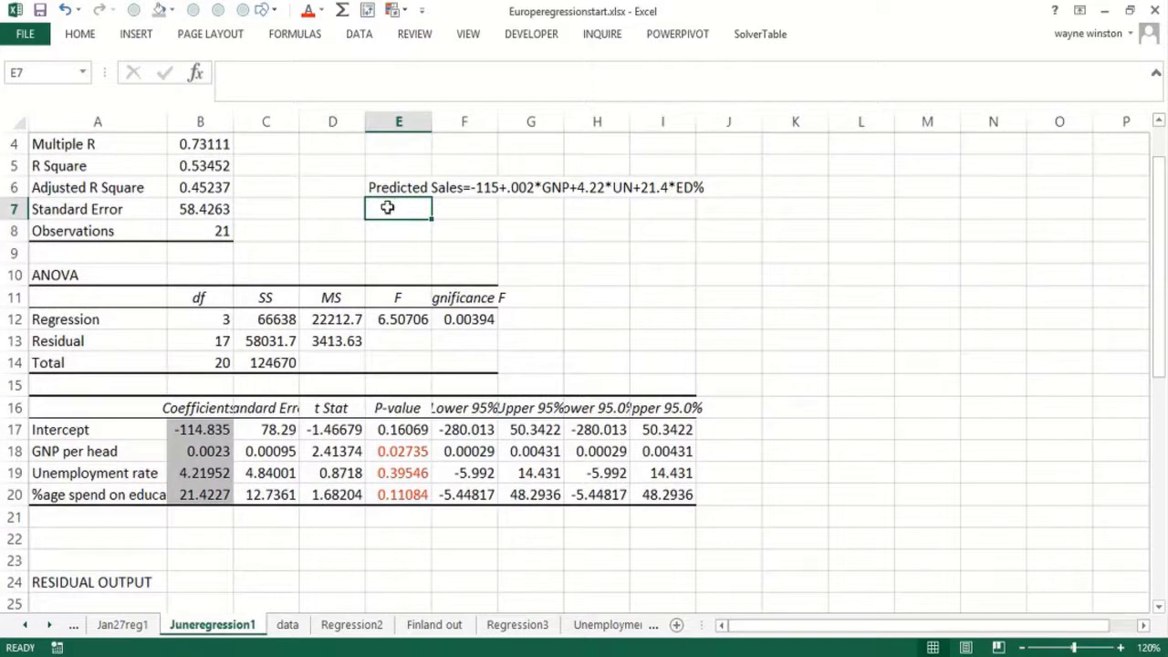
type("Every ind")
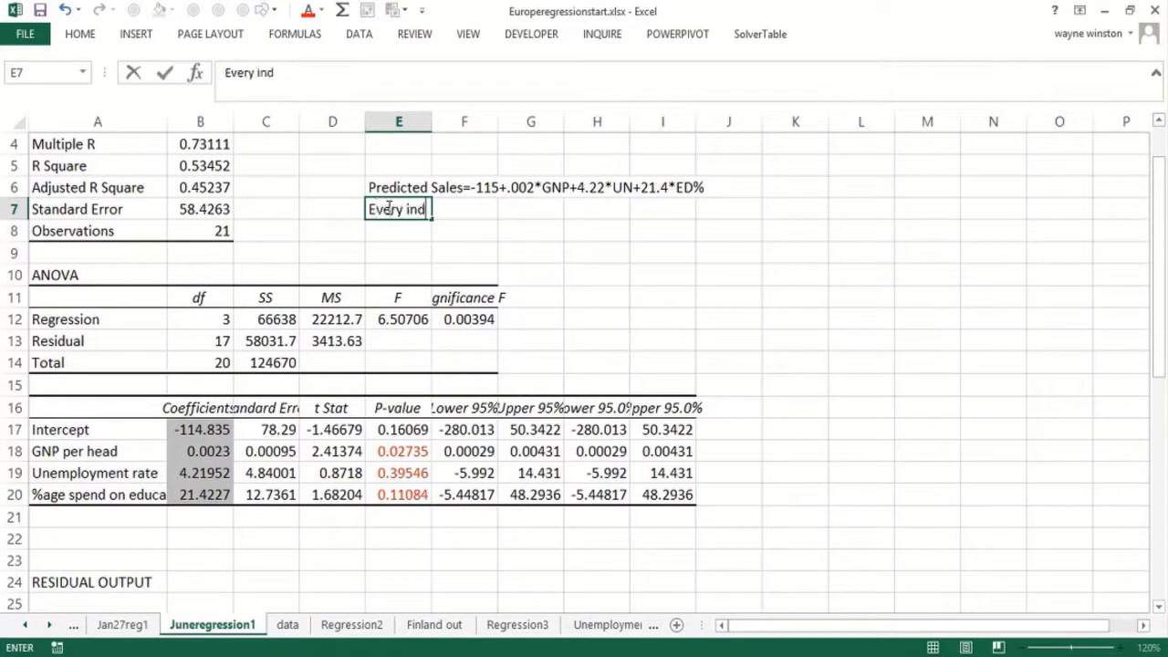
type("ependen")
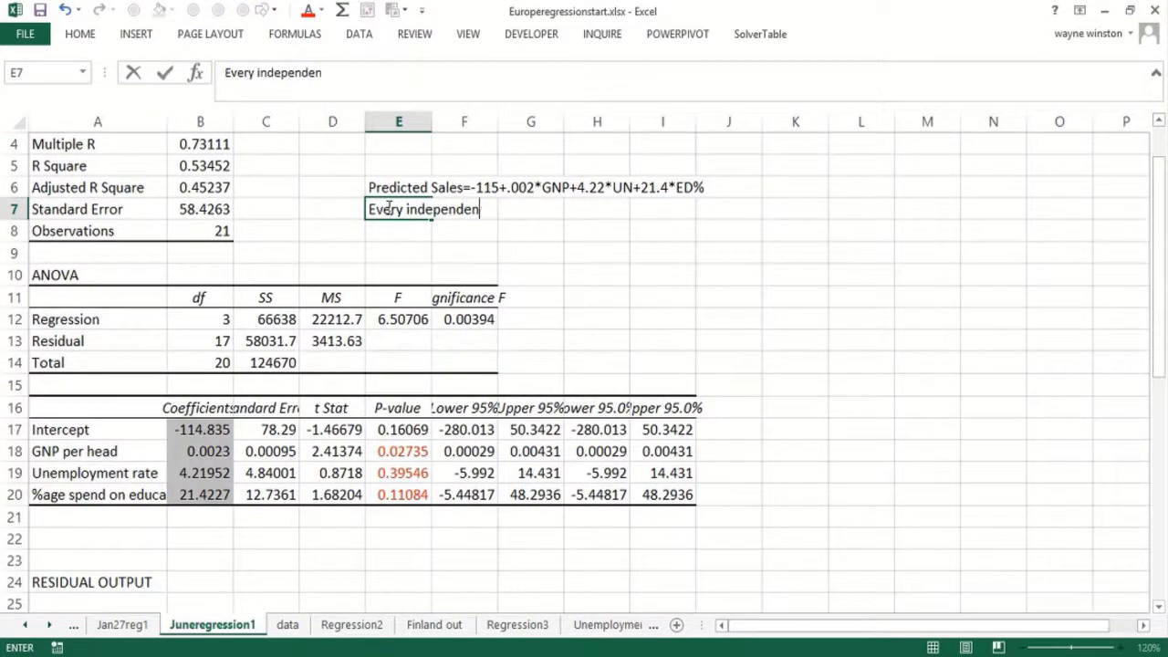
type("t variable ")
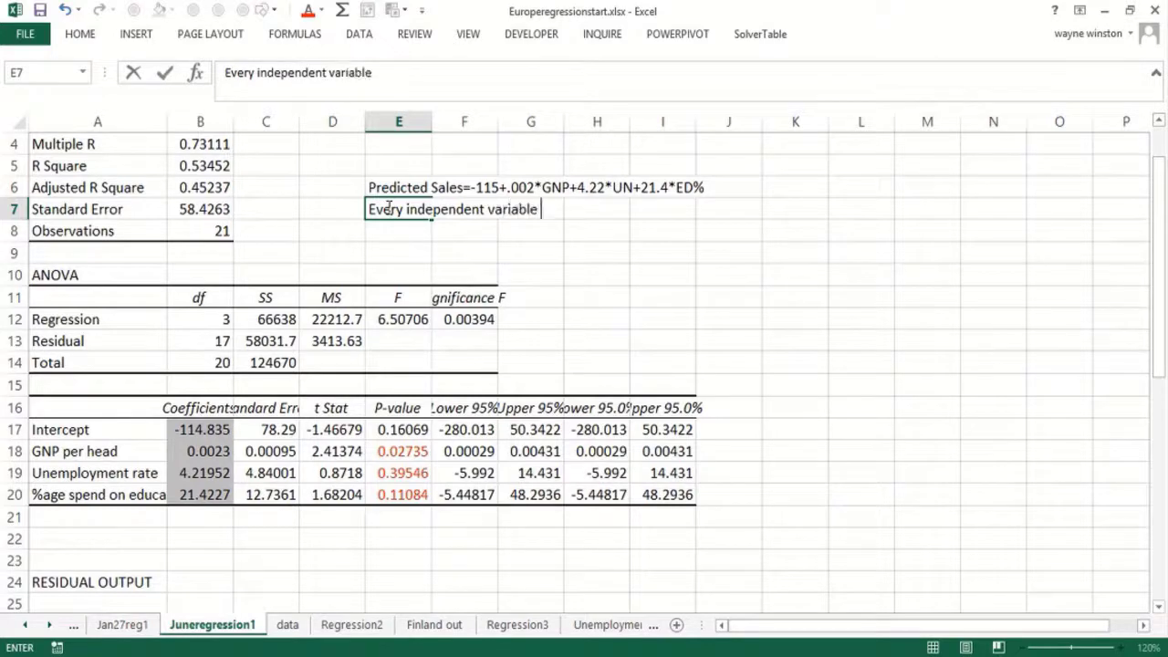
type("has p value ")
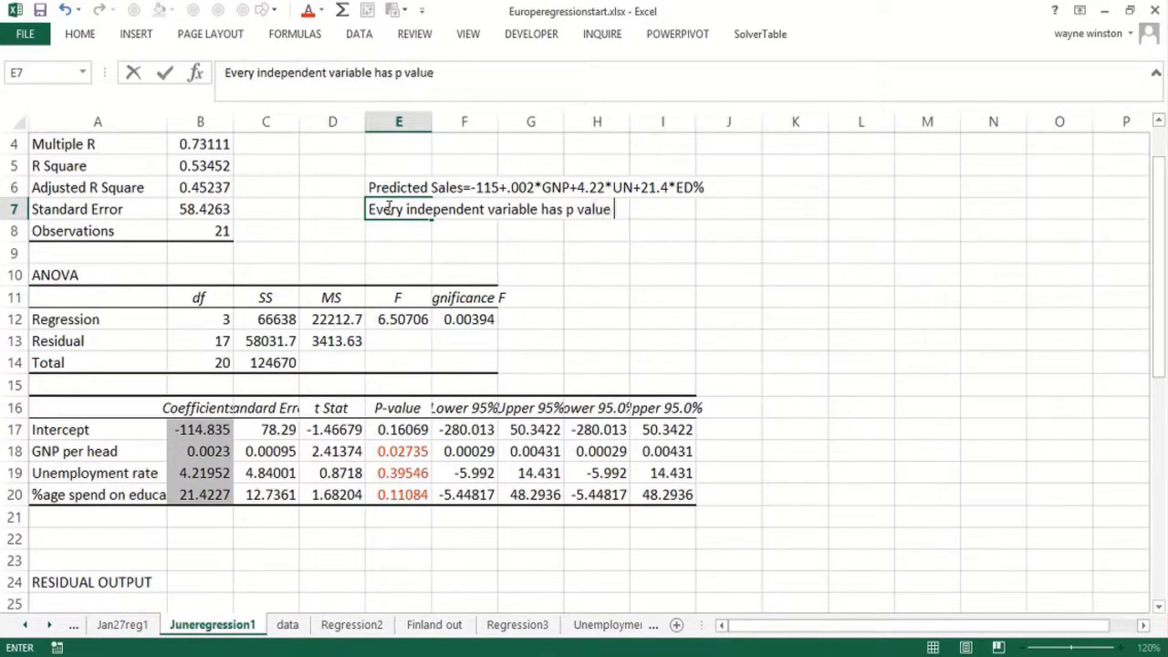
type("I nregression")
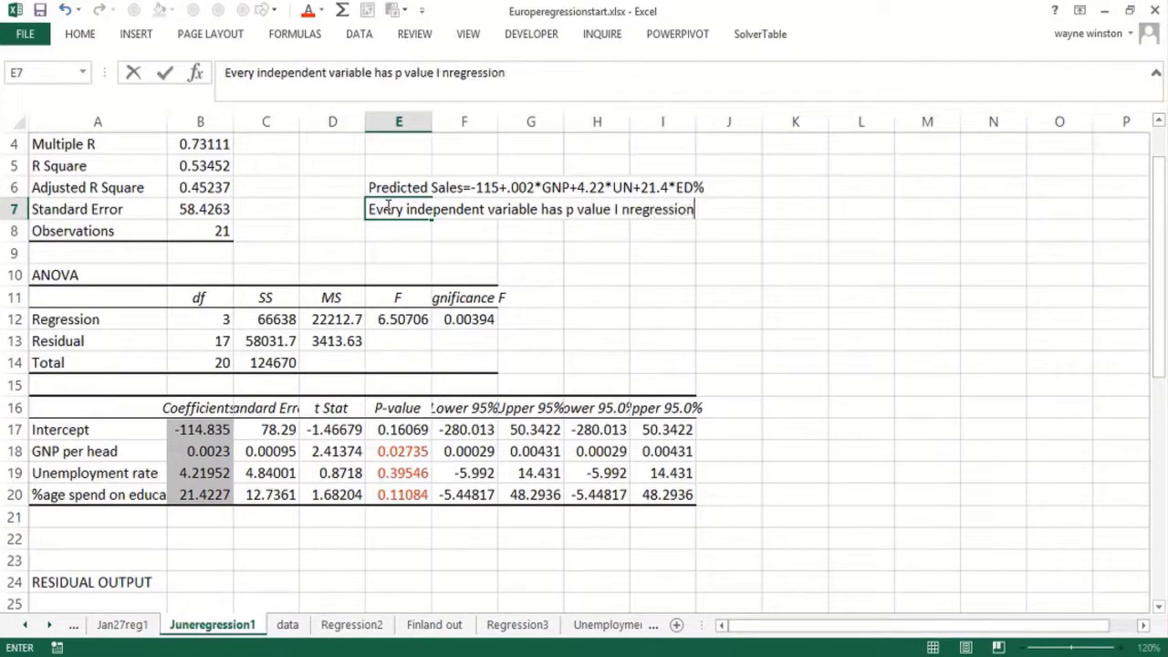
key("Return")
type("between ")
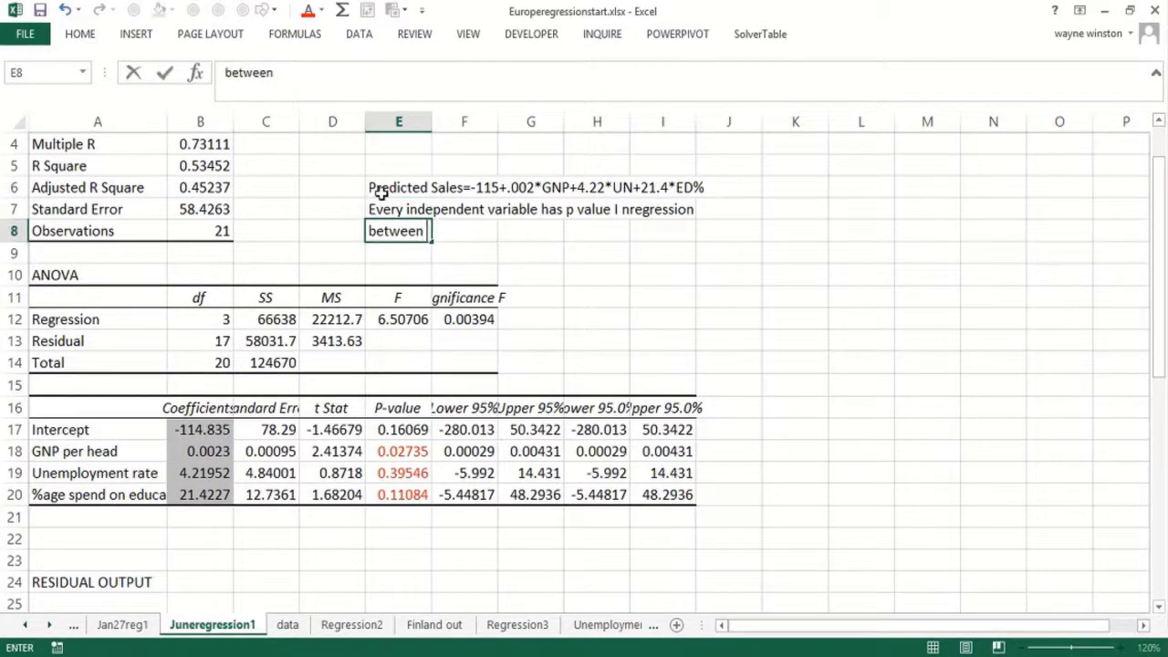
type("0 and 1")
key("Return")
Enter "Low p value <.10 means independent variable is useful predictor" in E9 and check the education and unemployment P-values
type("Lo")
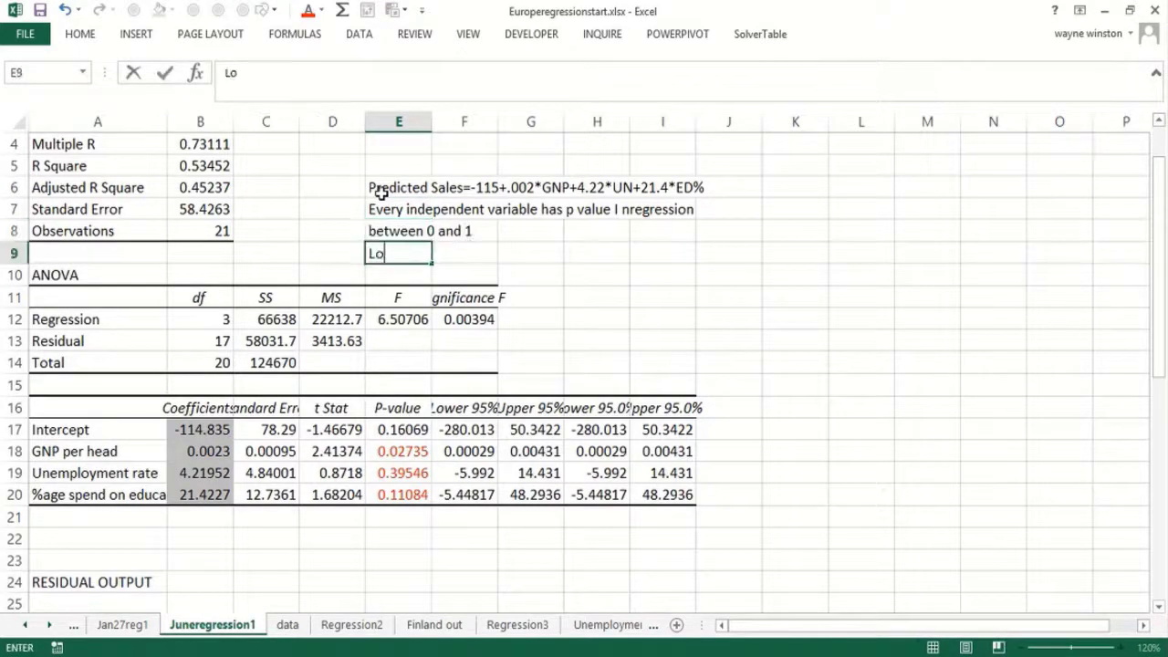
type("w p value")
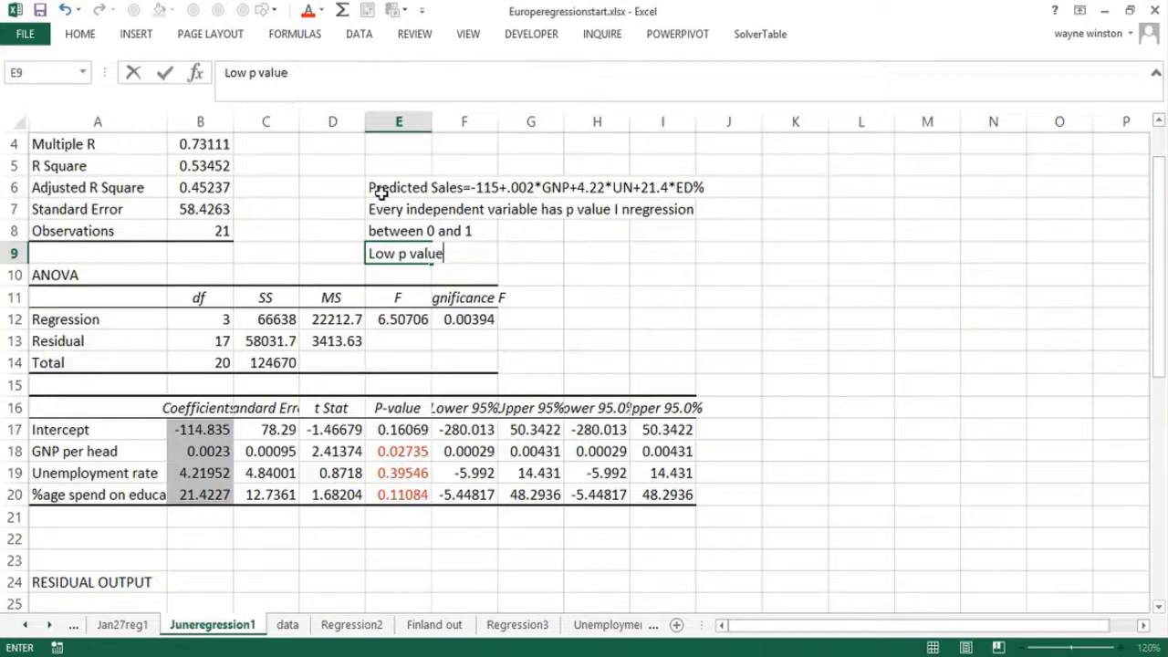
type(" <.10 me")
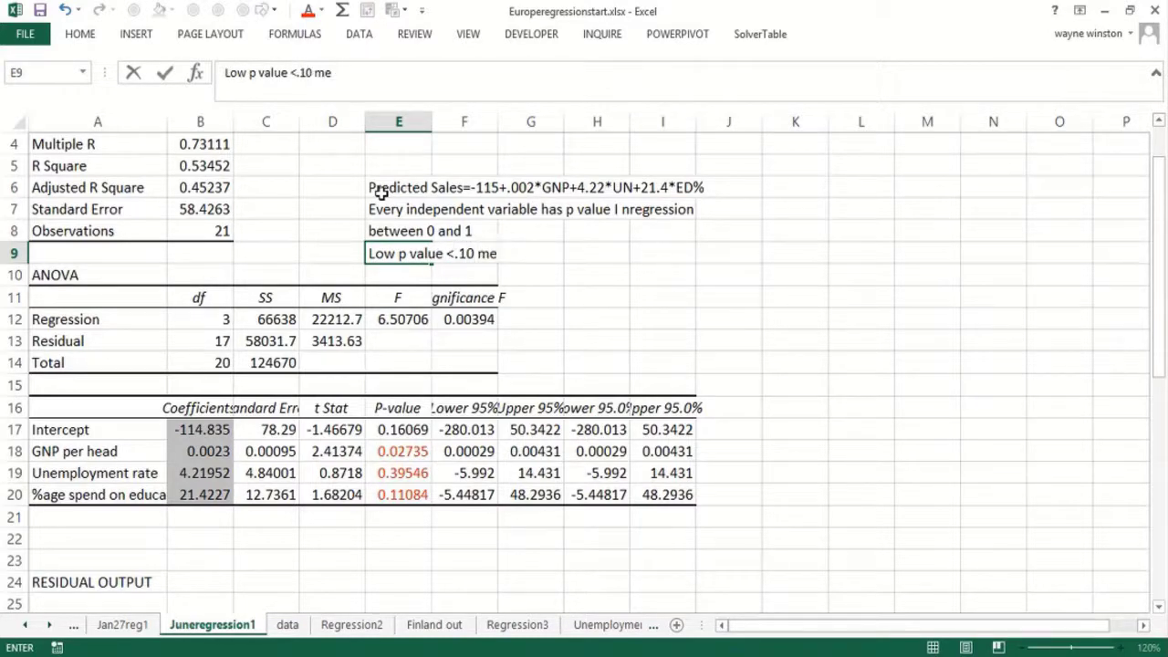
type("ans independent")
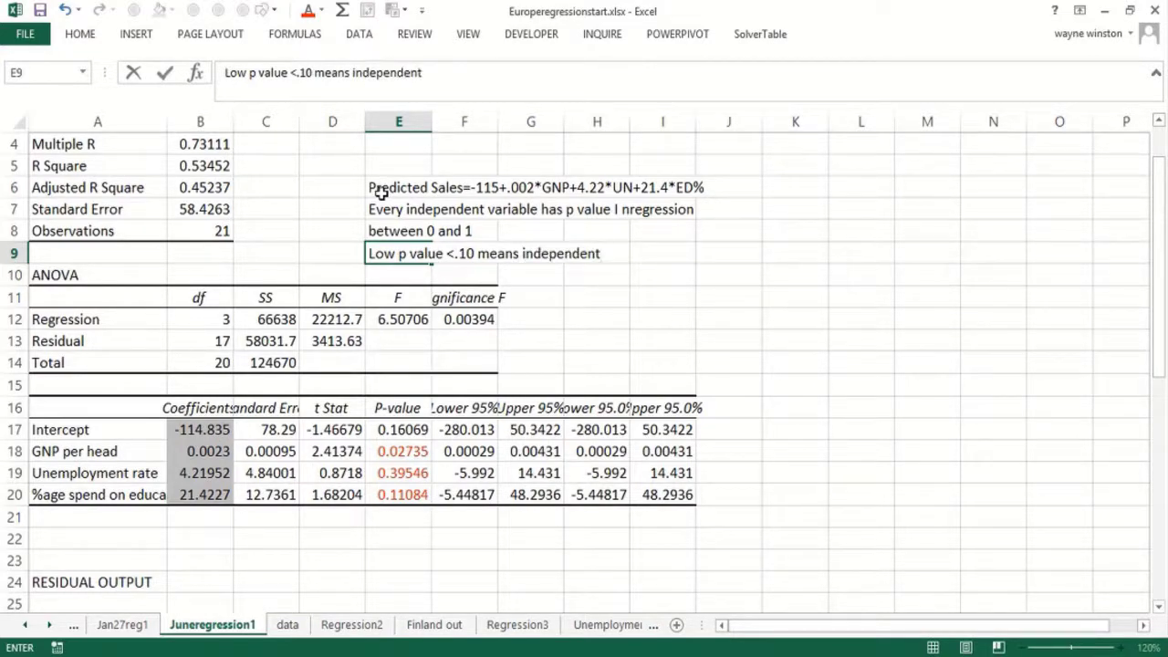
type(" variable is usef")
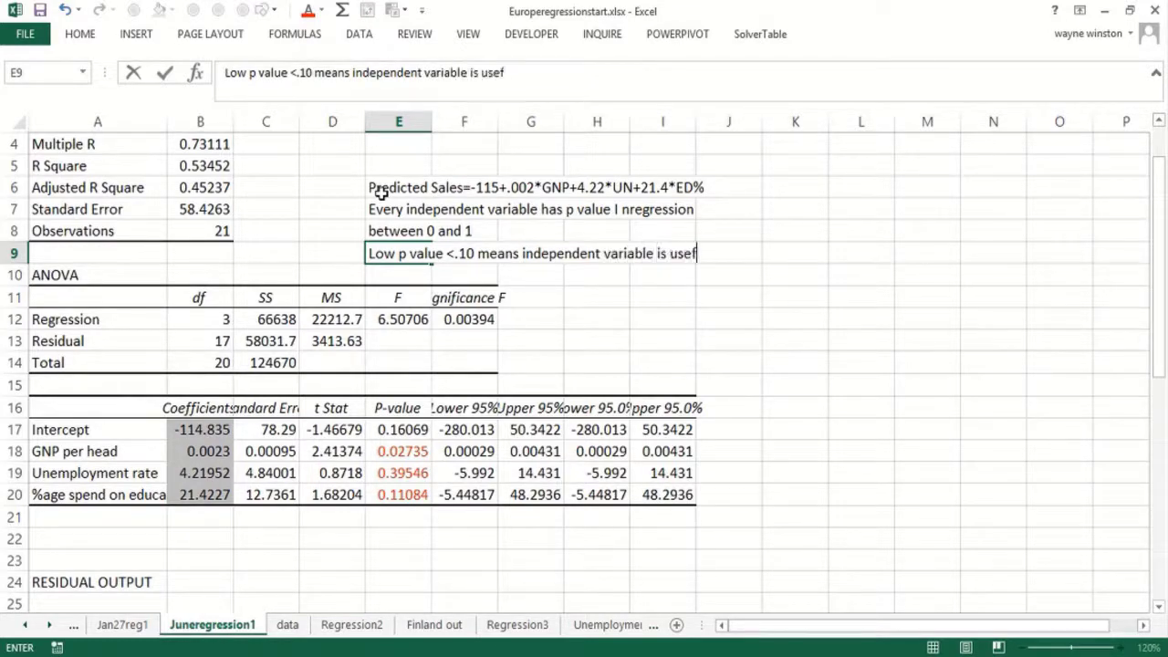
type("ul predictor")
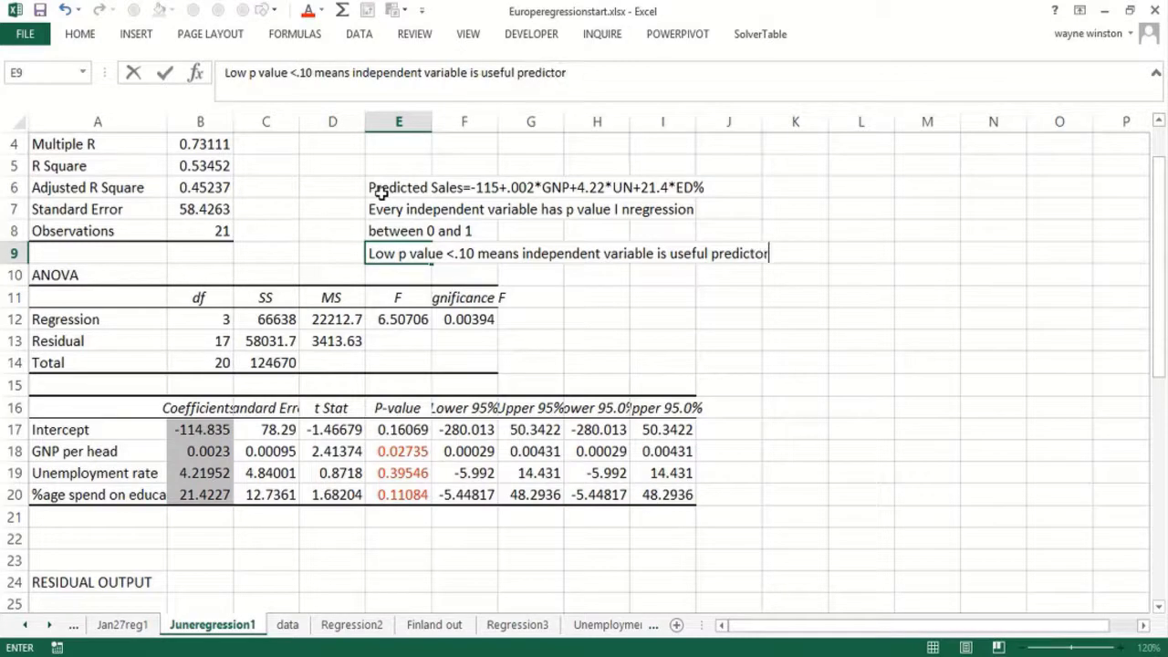
left_click(381, 473)
left_click(398, 497)
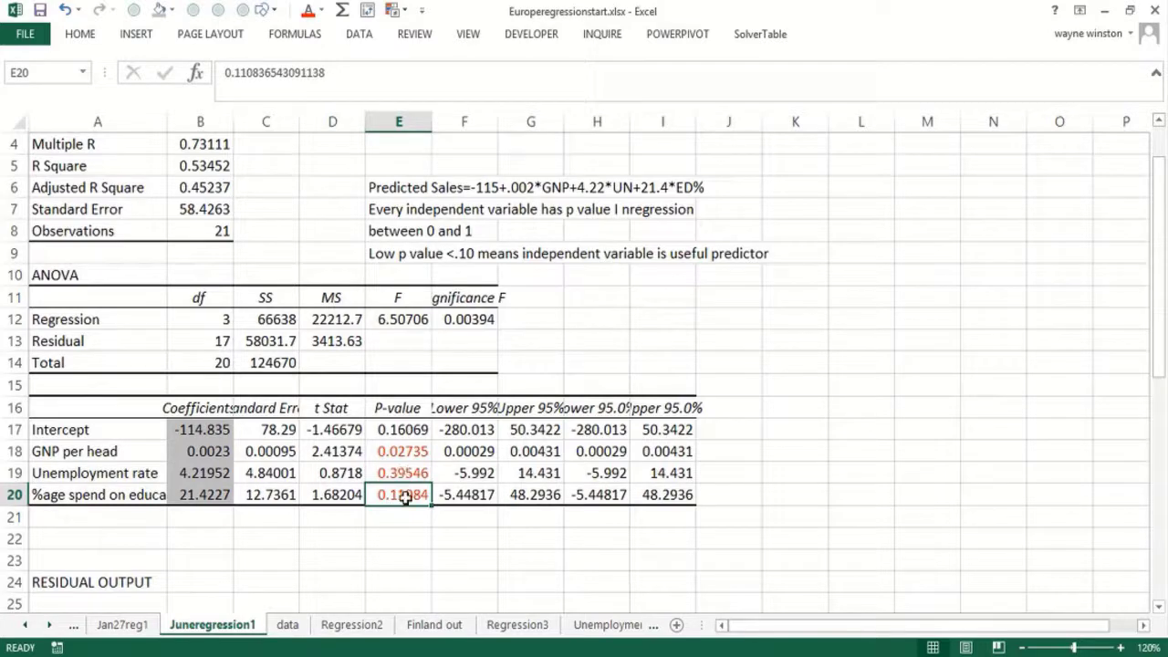
left_click(394, 475)
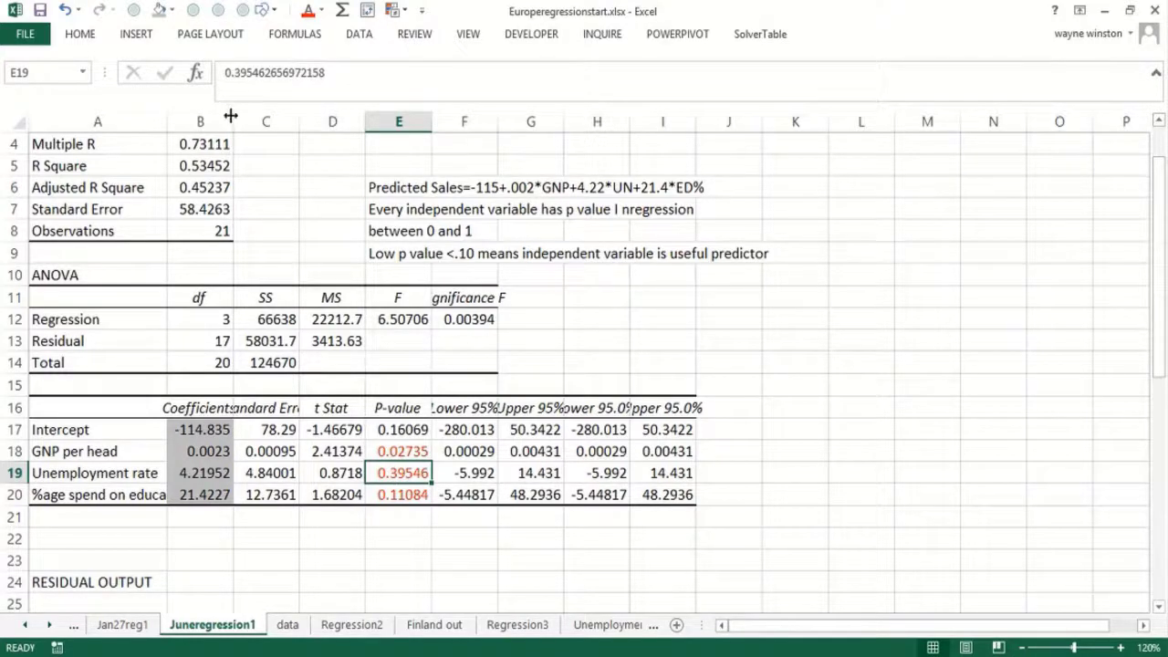
Widen column B slightly and shade the R Square value in B5 gray
left_click_drag(231, 116, 243, 116)
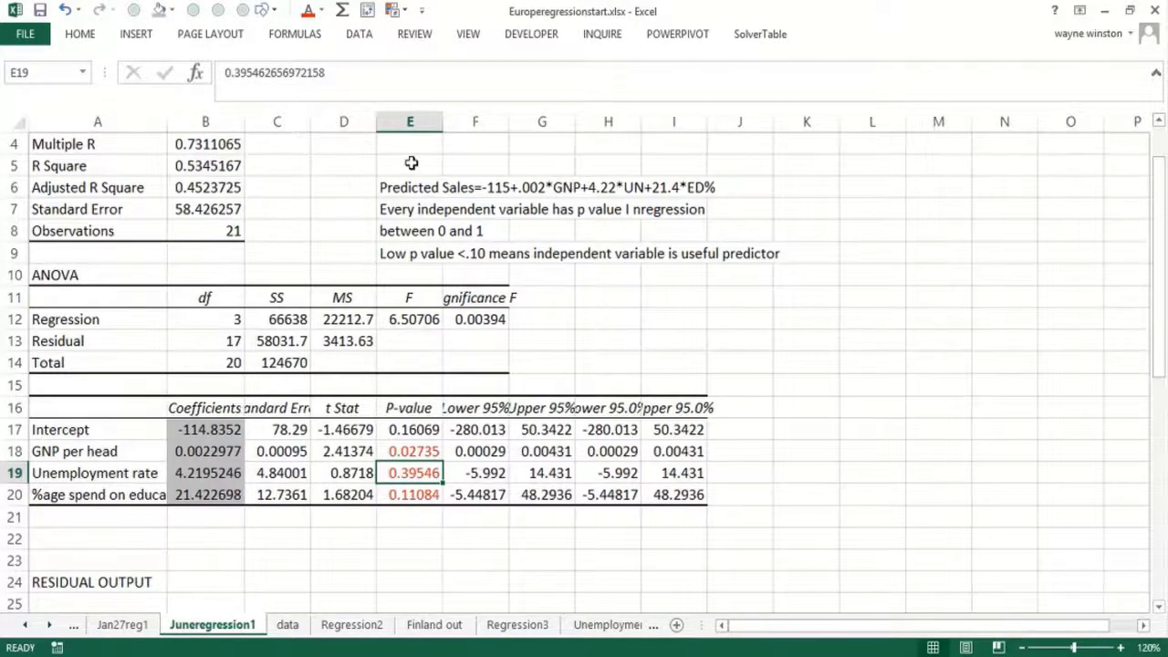
left_click(410, 162)
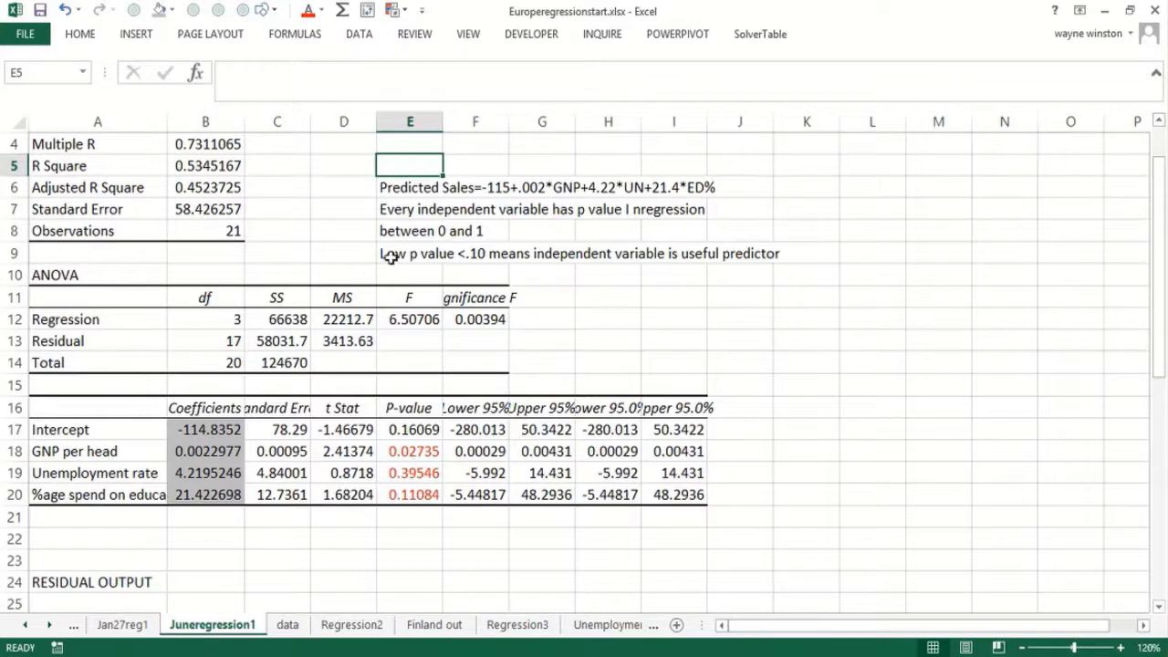
left_click(181, 170)
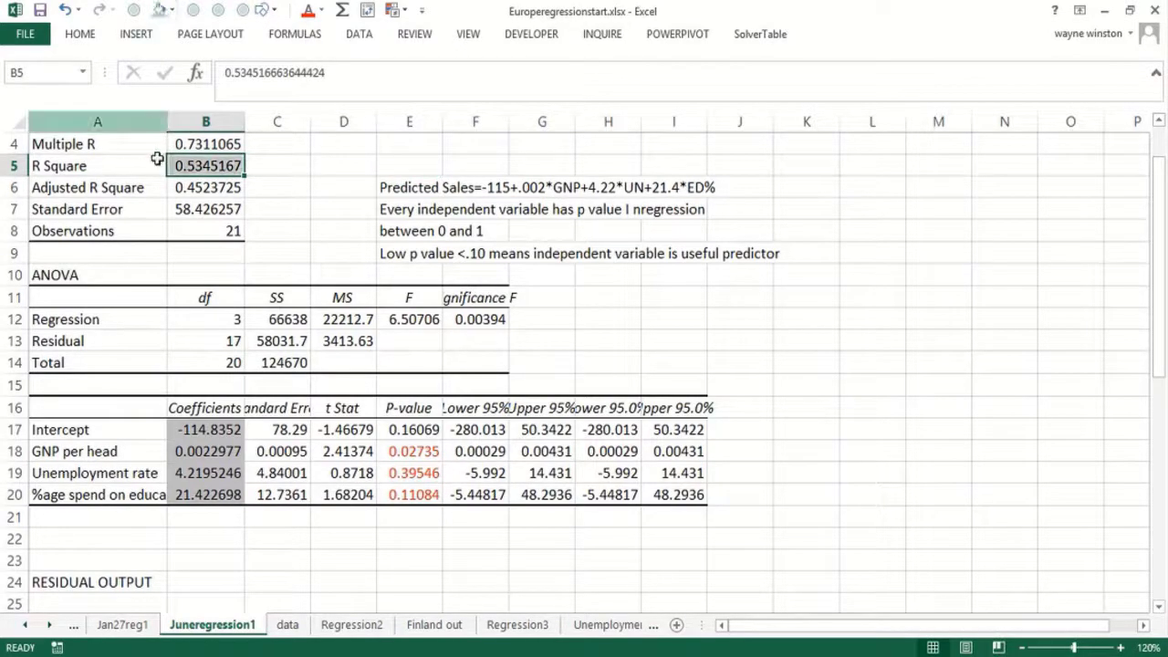
left_click(177, 208, "ctrl")
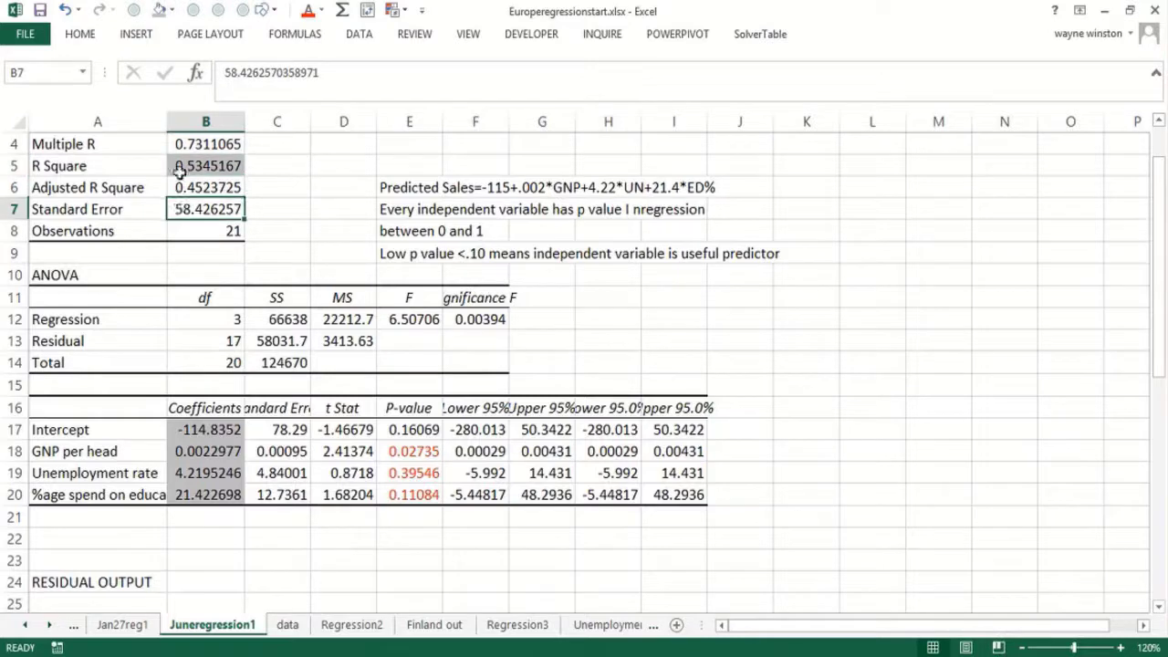
Shade the Standard Error value in B7 gray and enter the note "Rsq=53%" in E4
left_click(159, 13)
left_click(428, 148)
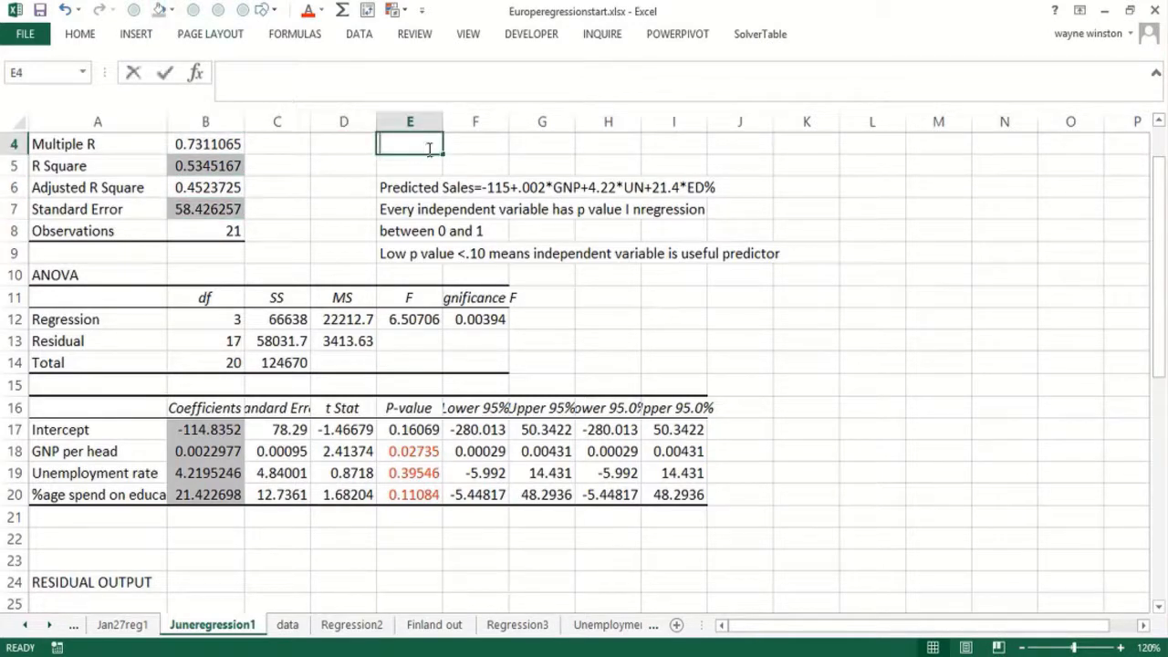
type("Rsq=")
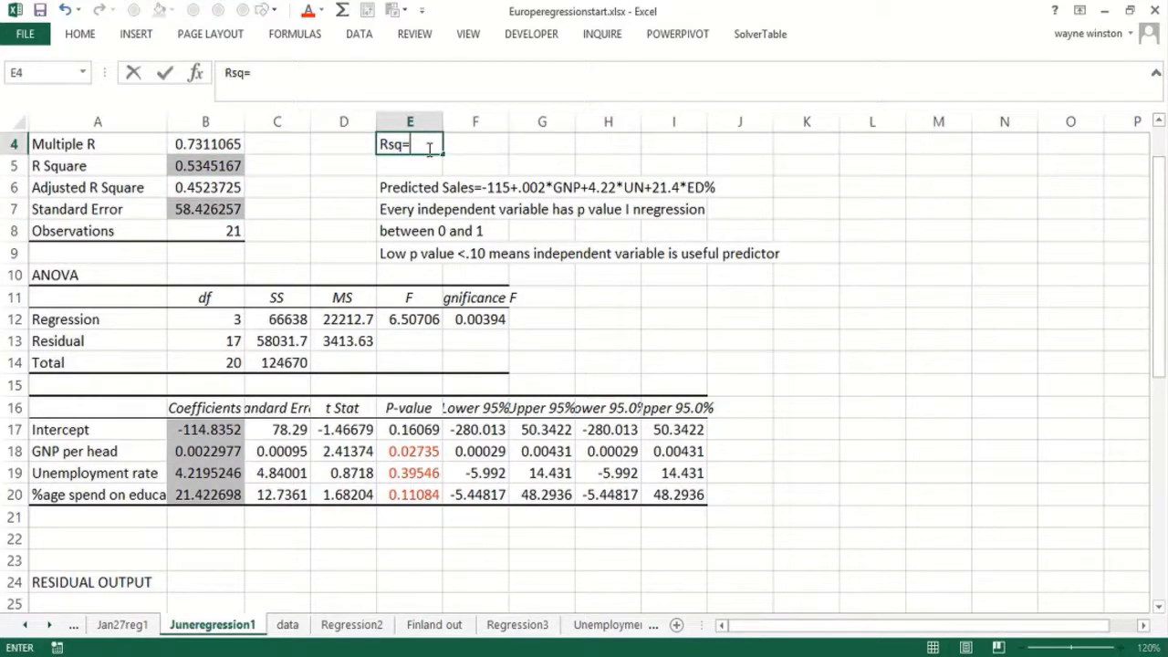
type("53%")
key("Return")
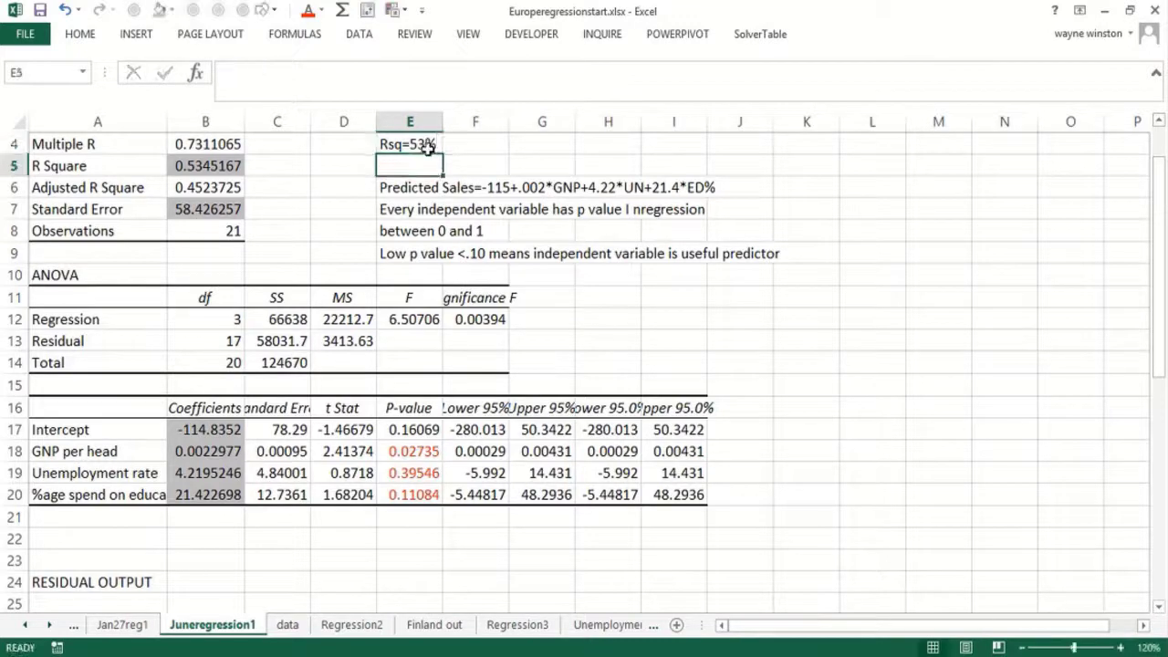
Enter "our model explains 53% of variation in sales/capita" in E5
type("our model")
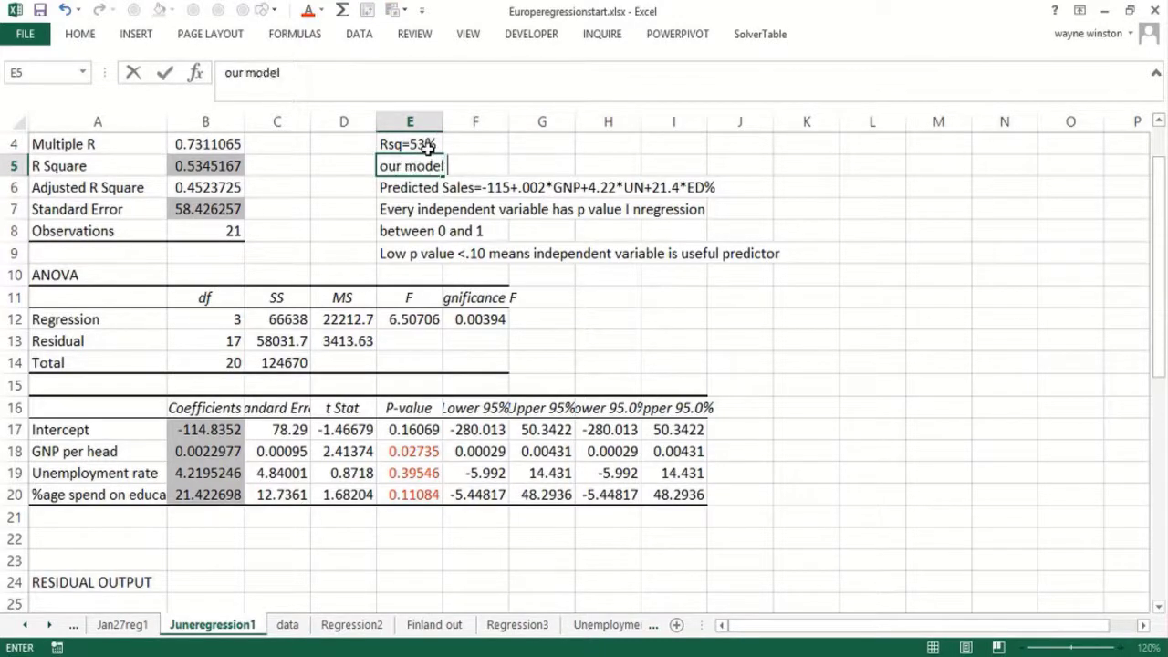
type(" explains 53")
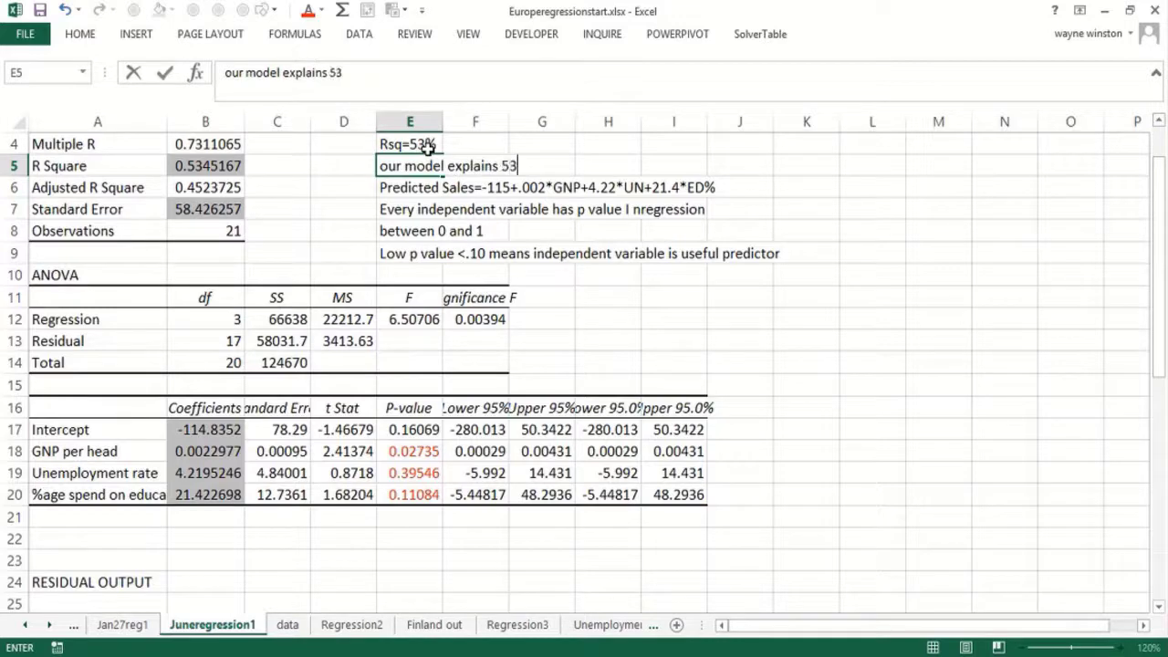
type("% of vari")
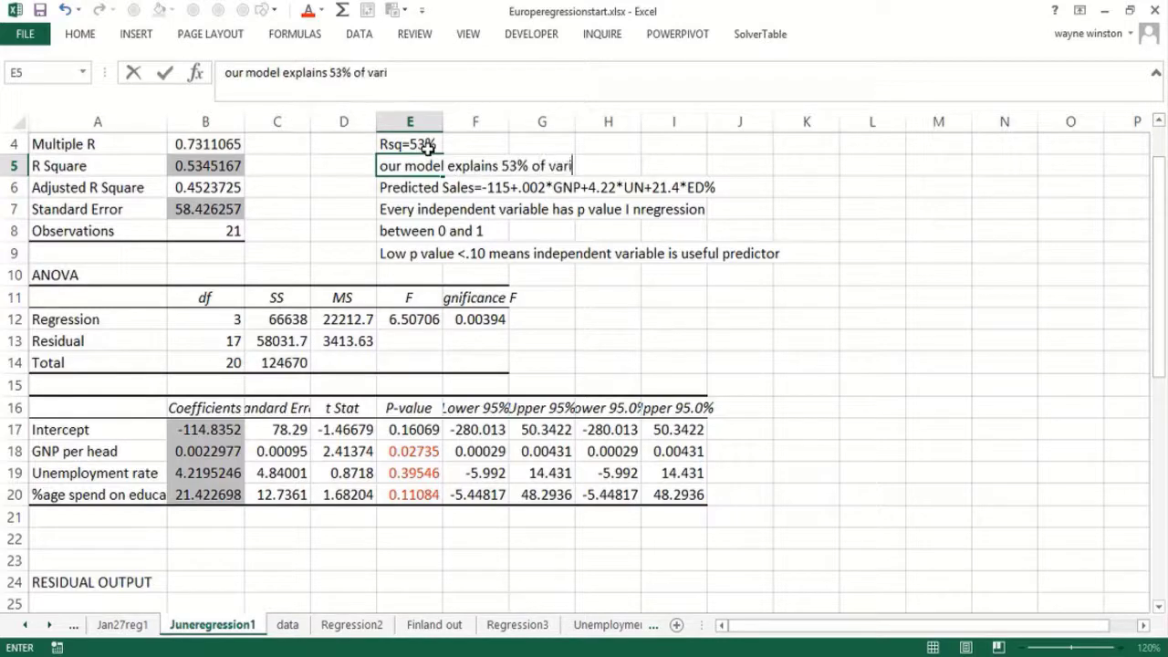
type("ation in")
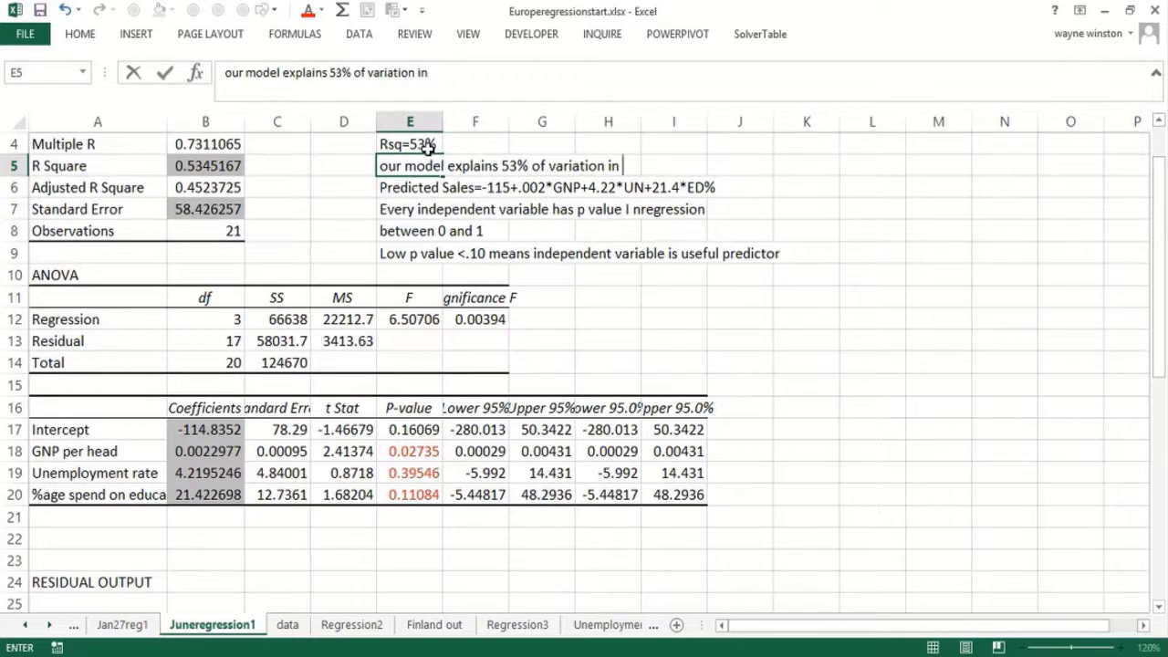
type(" sales/")
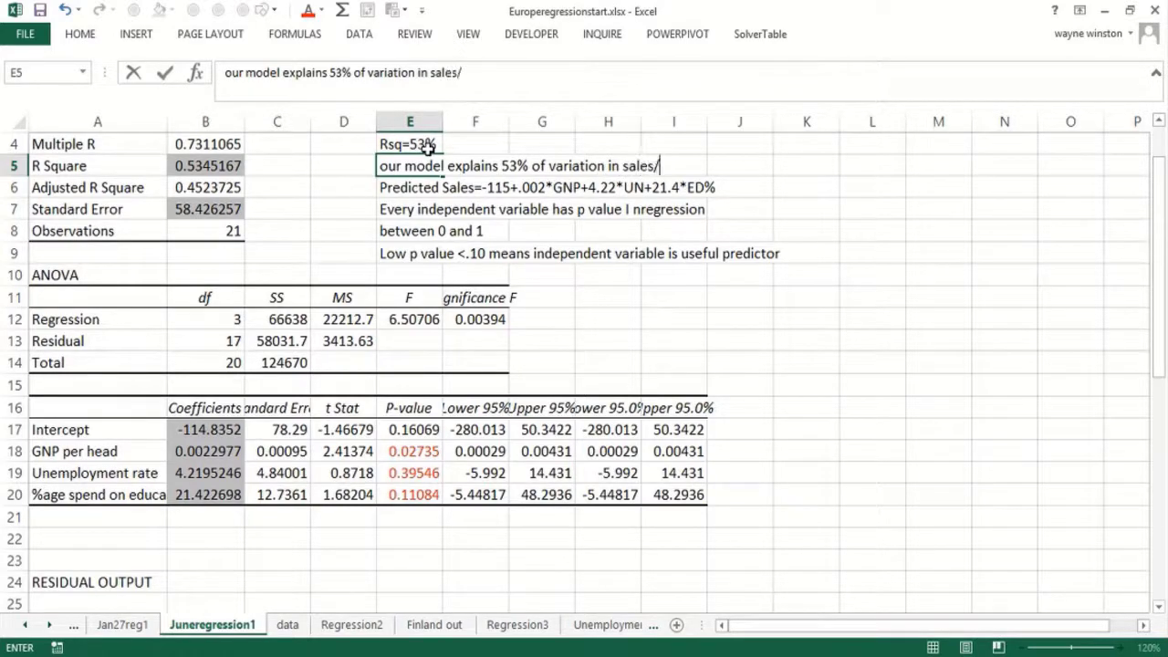
type("capita")
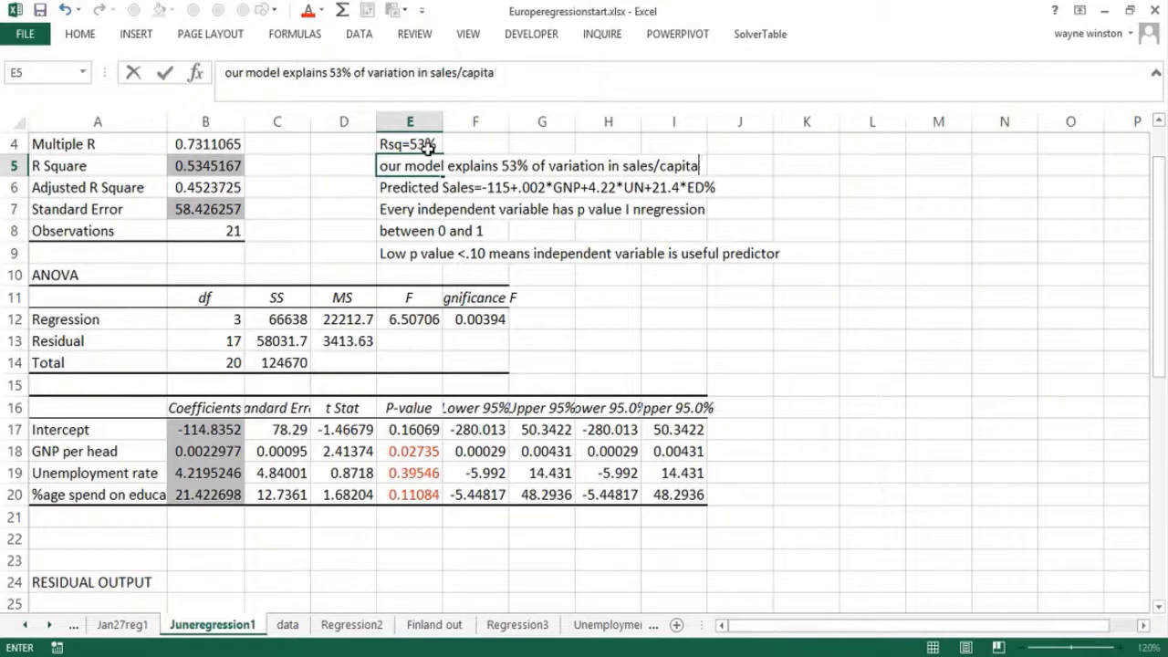
key("Return")
Enter the note "95% of forecasts should be accurate within 2*58.5" in H4, based on the Standard Error
left_click(206, 211)
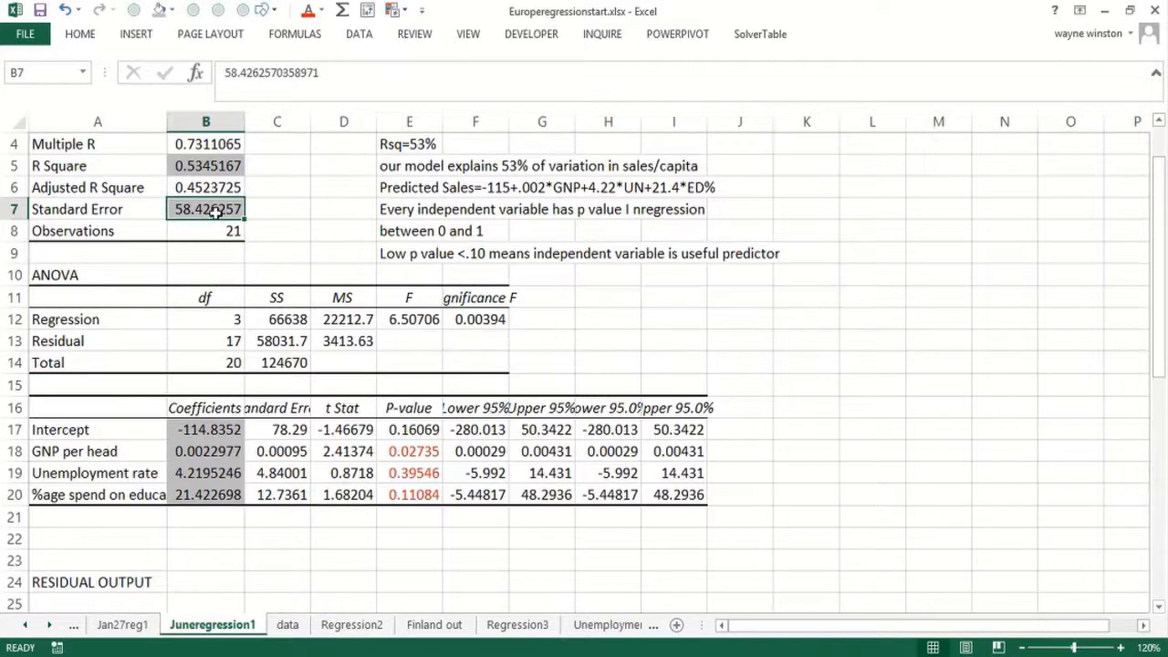
left_click(581, 142)
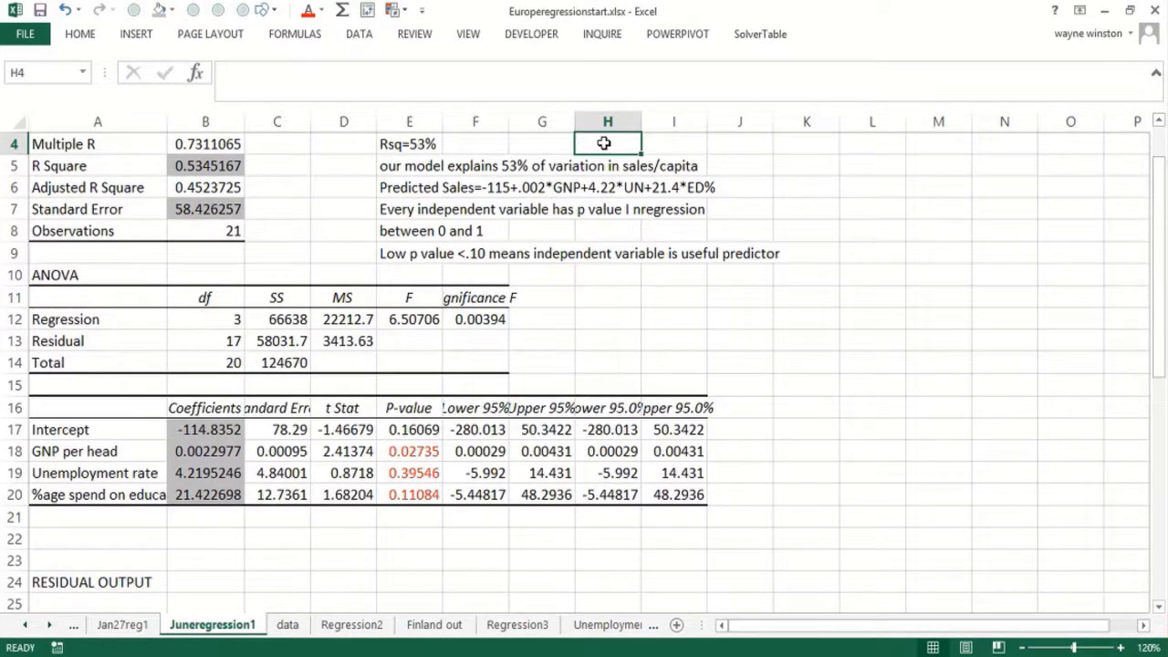
type("95% of for")
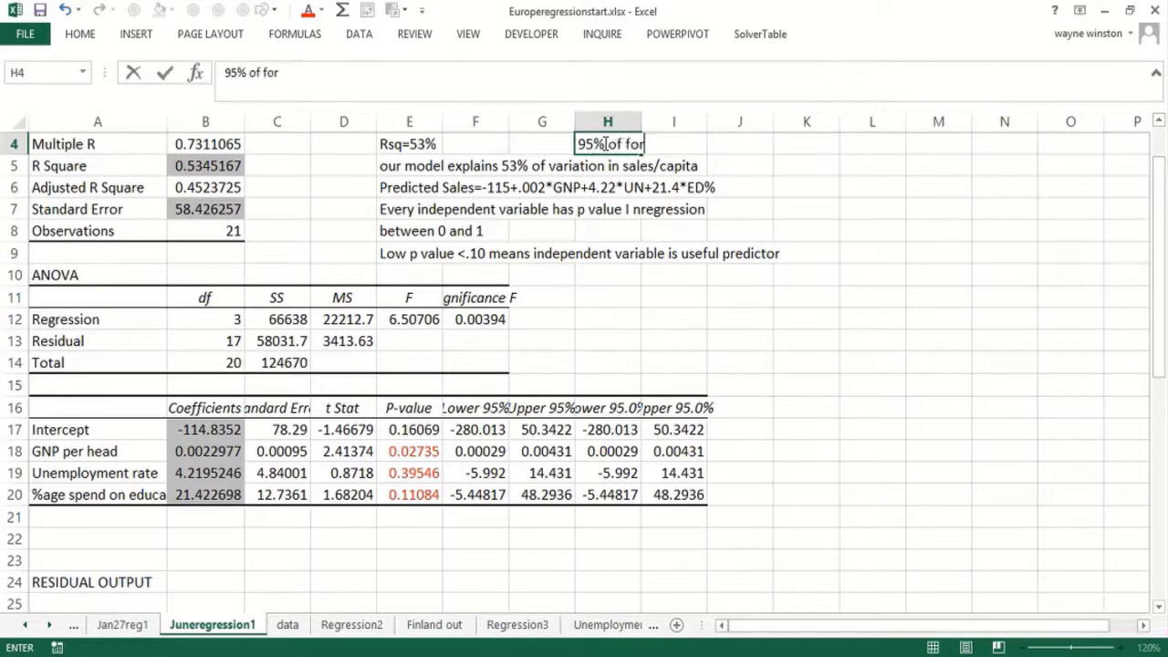
type("ecasts")
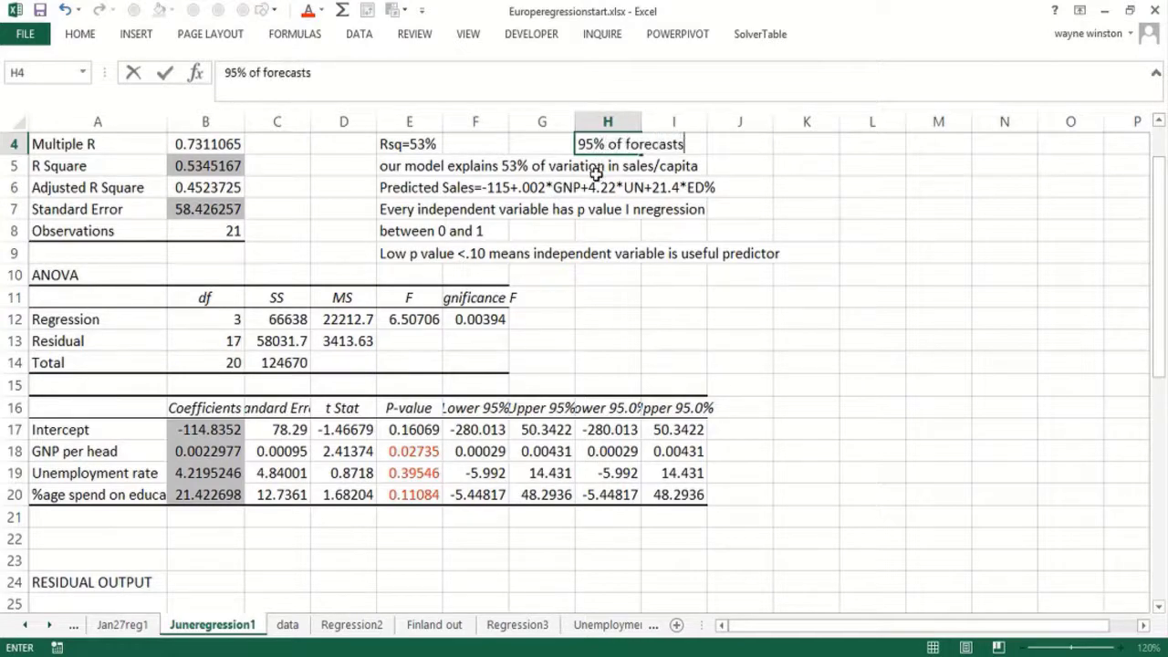
type(" should be a")
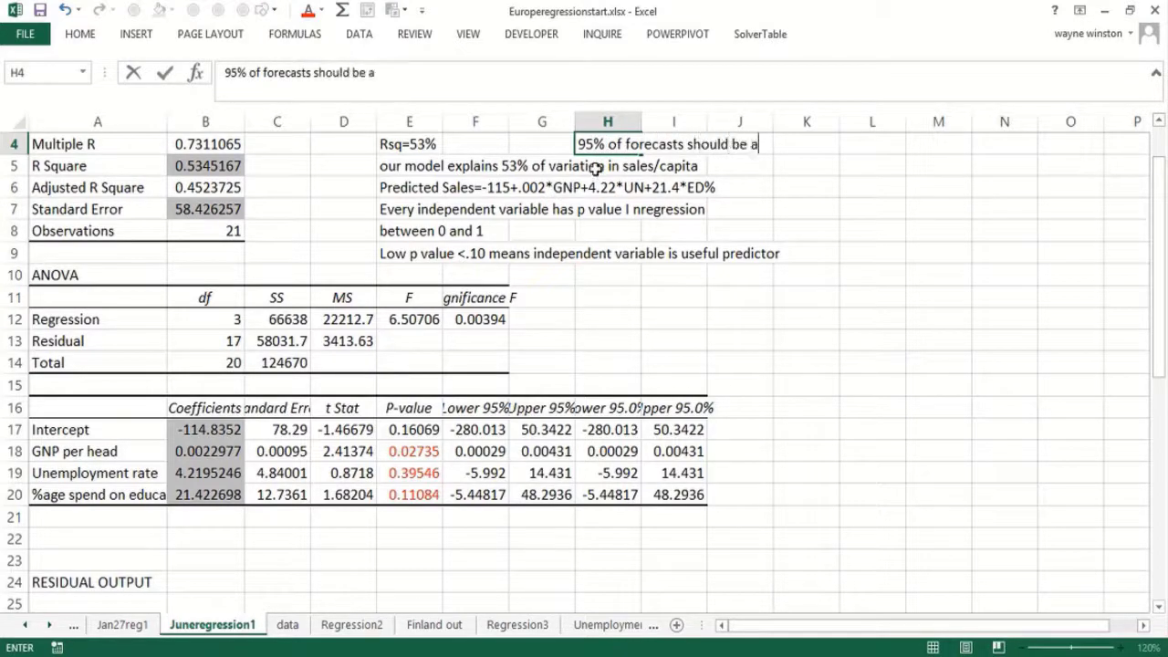
type("ccurate within 2")
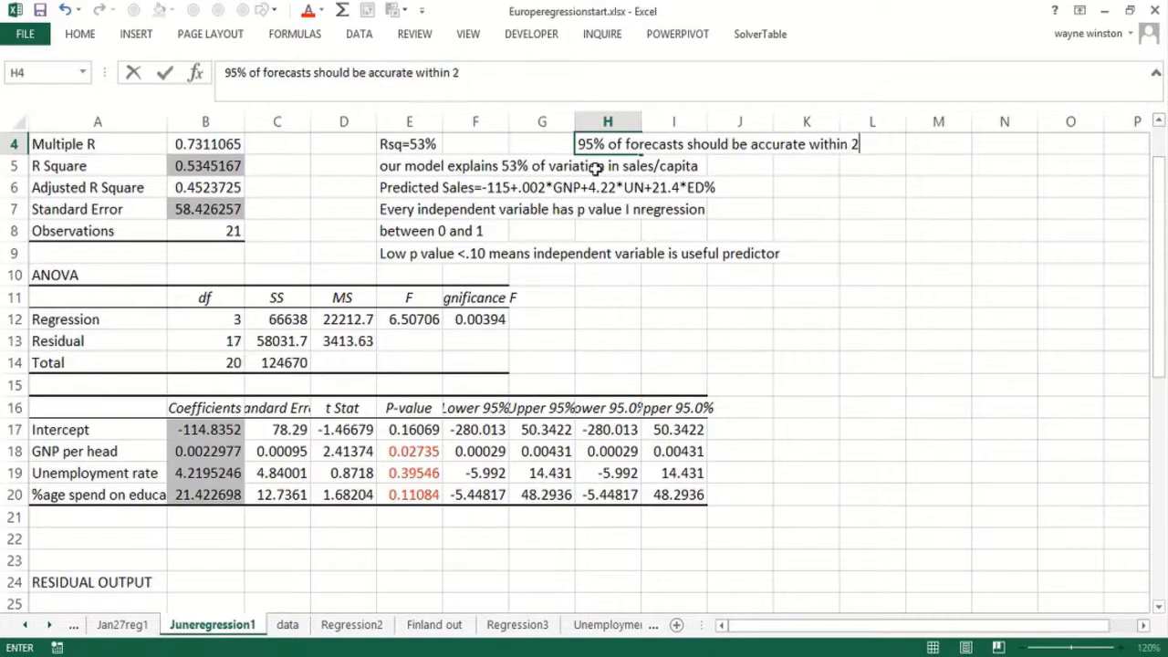
type("*58.5")
key("Return")
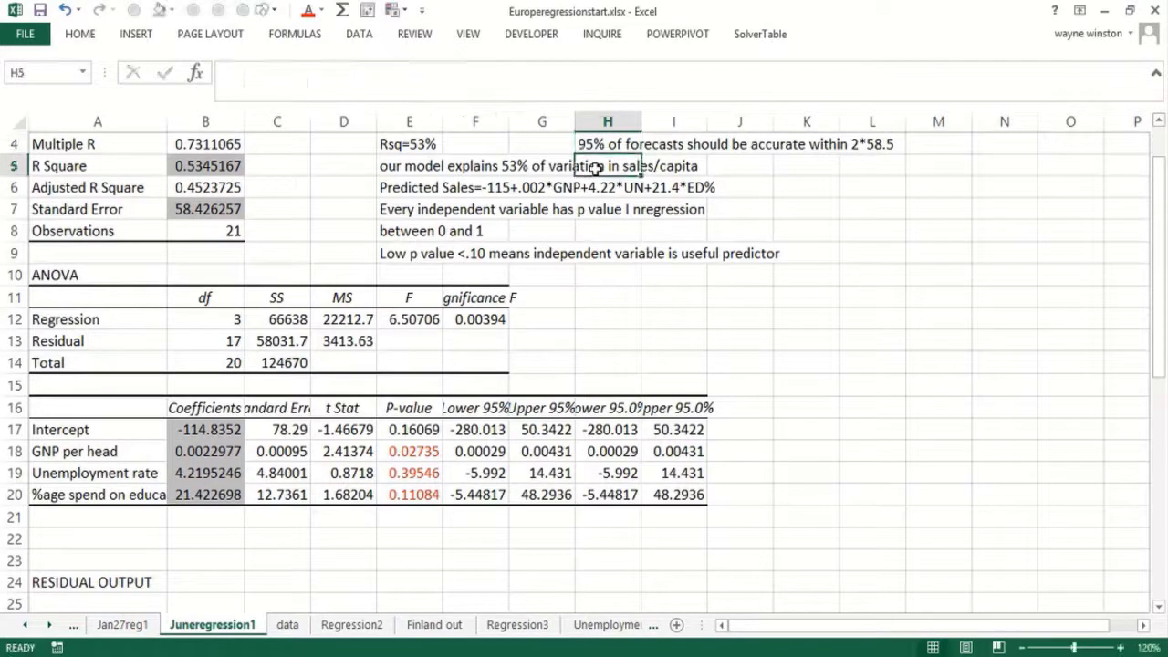
Add an outlier note reading "Any prediction off by more than 2*std err" in K5 and "outlier" in K6
key("Right")
key("Right")
key("Right")
type("Any ")
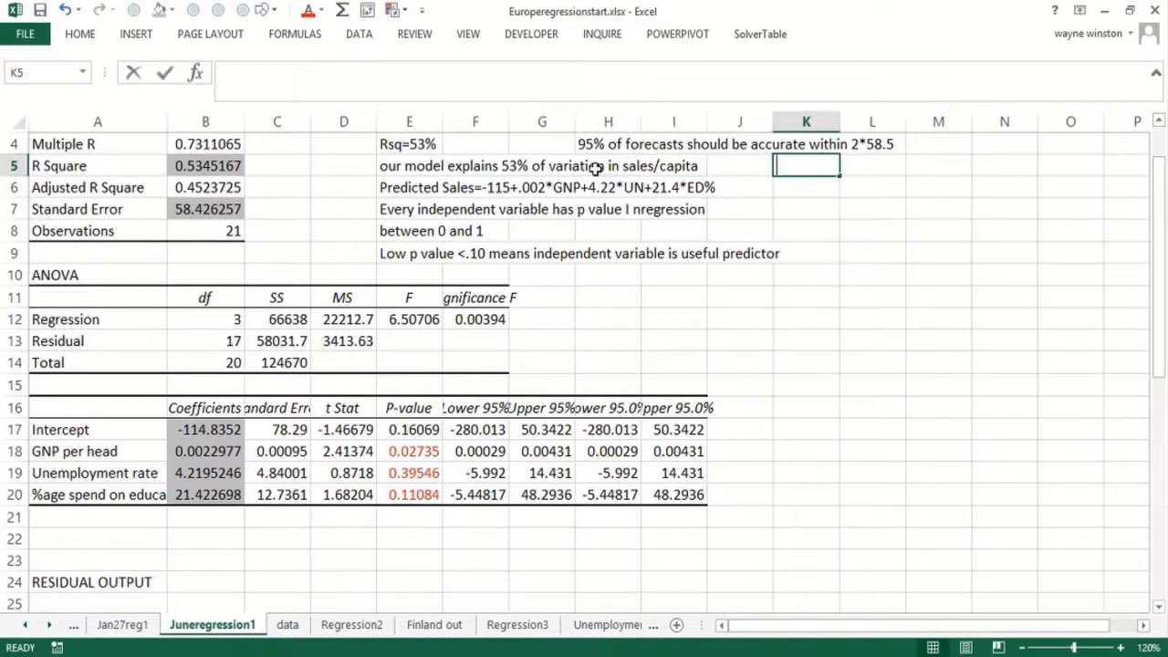
type("prediction")
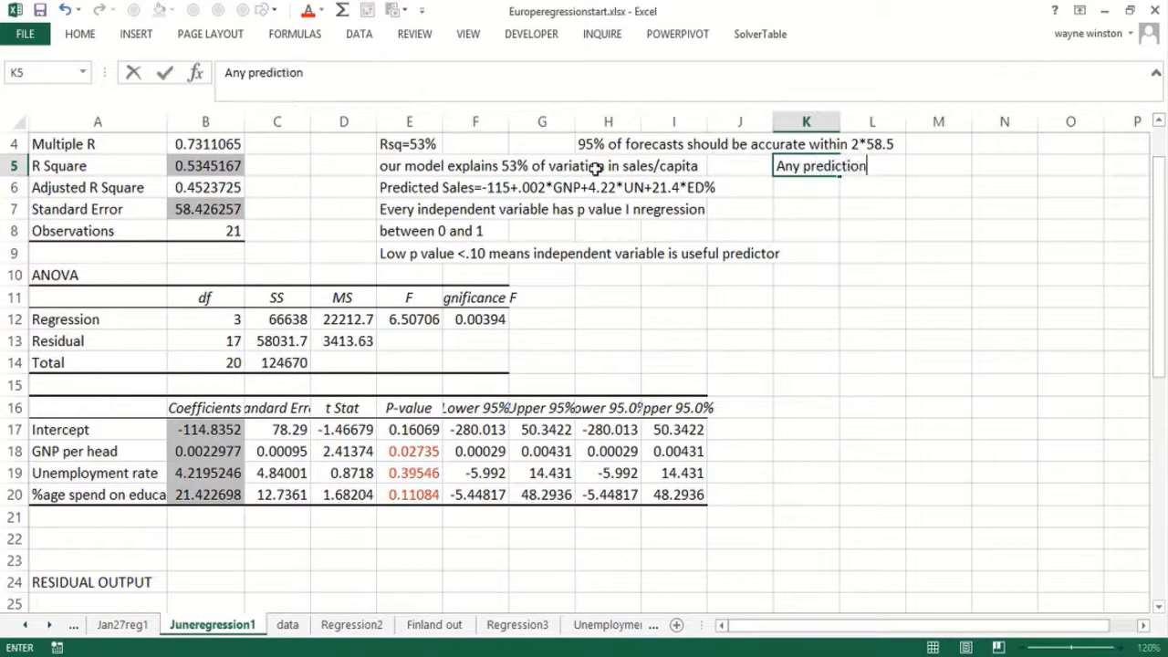
type(" off by m")
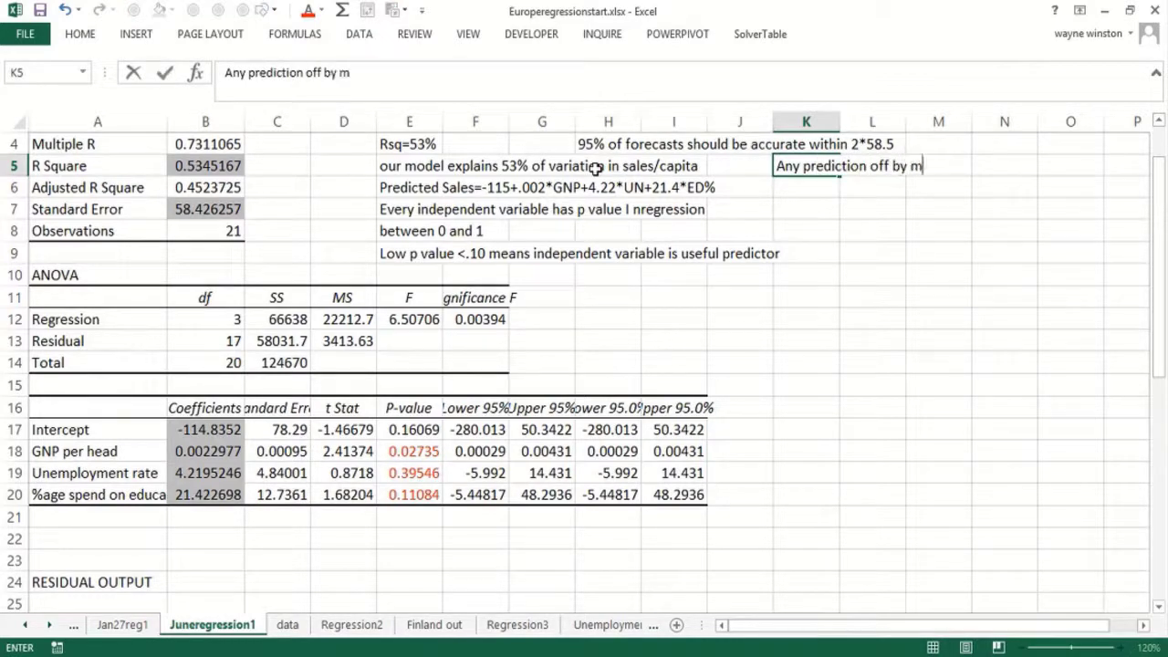
type("ore than 2")
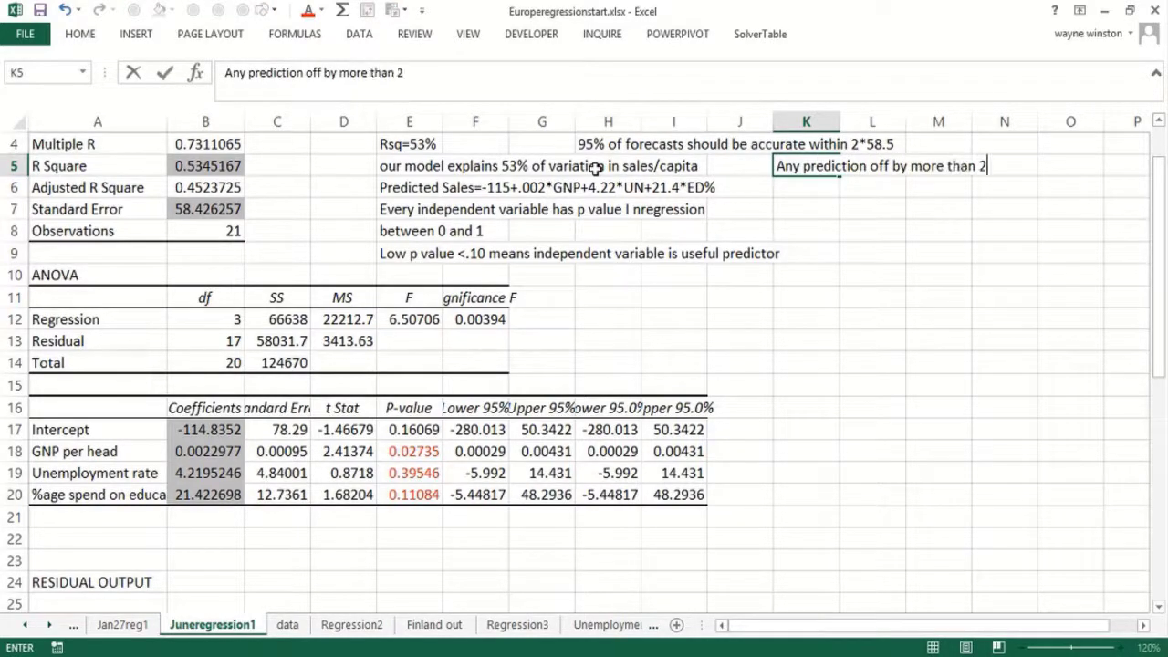
type("*std err")
key("Return")
type("outlie")
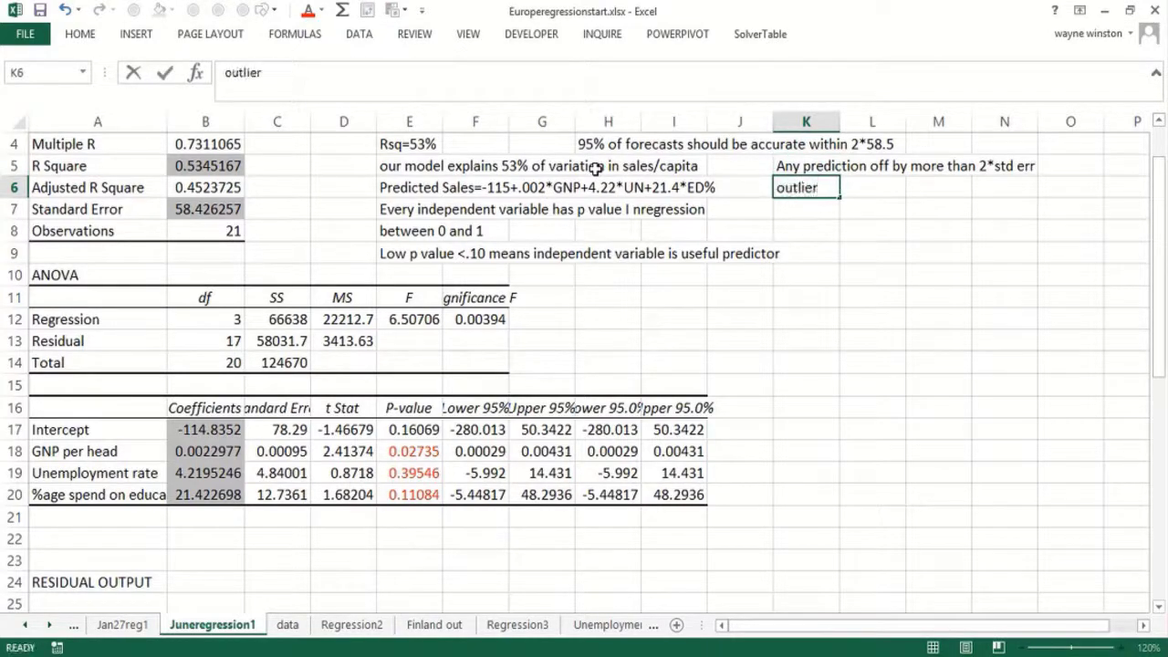
type("r")
key("Return")
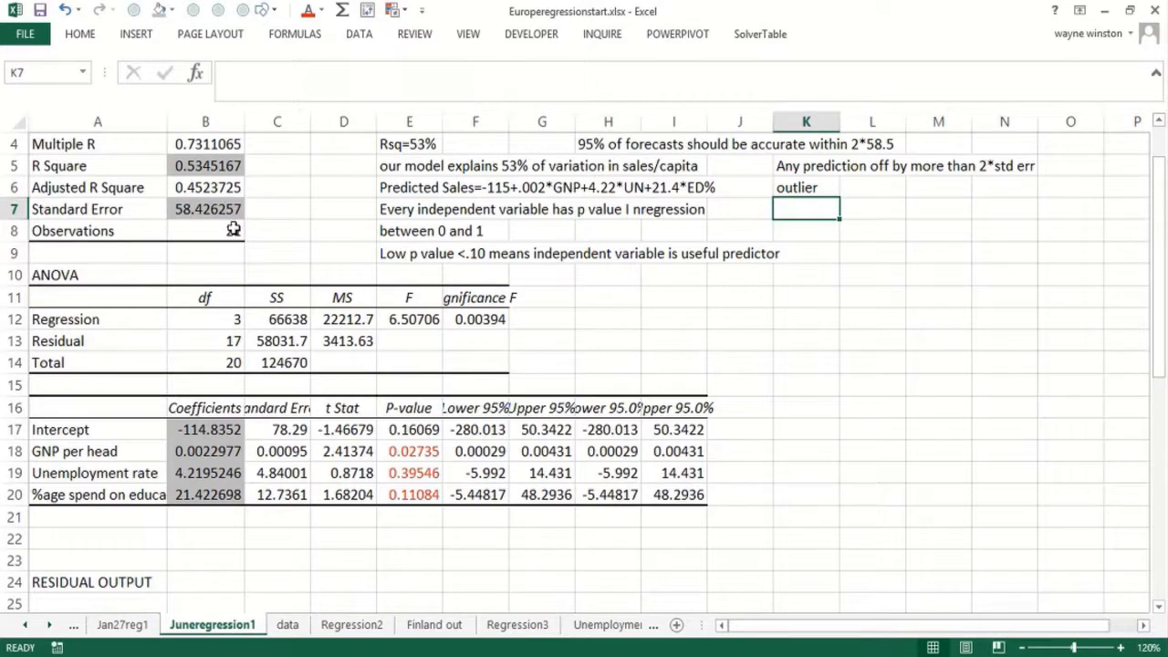
Widen column B slightly and enter "actual-predicted" in C25 above the Residuals heading of the residual output
key("Page_Down")
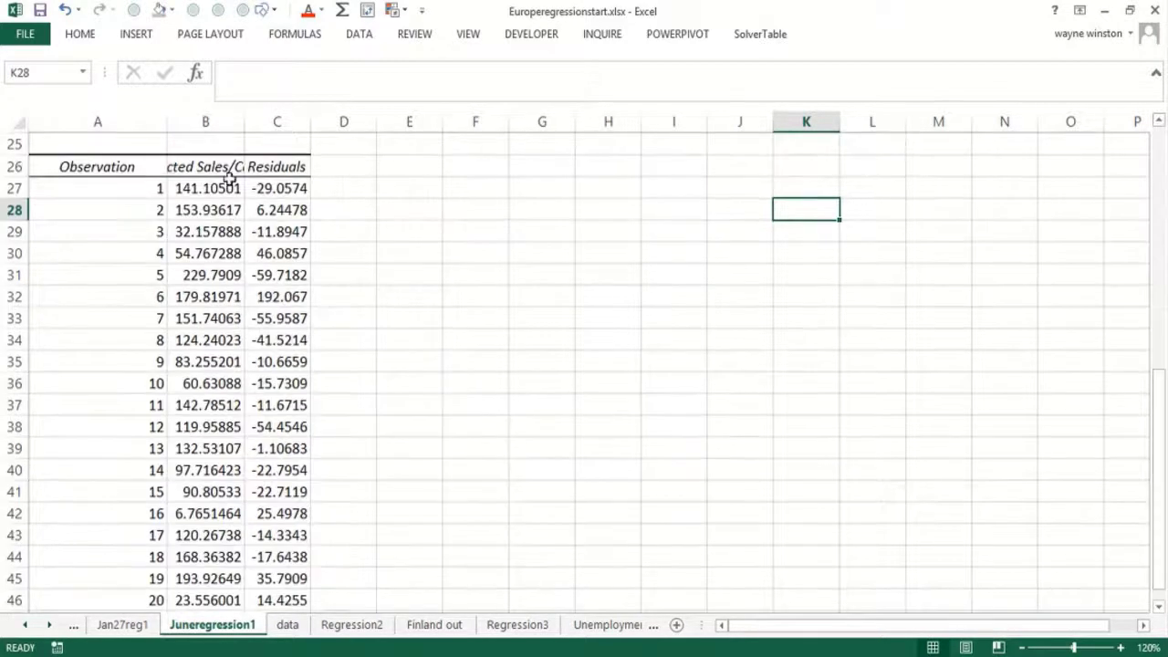
left_click_drag(243, 121, 261, 121)
left_click(296, 148)
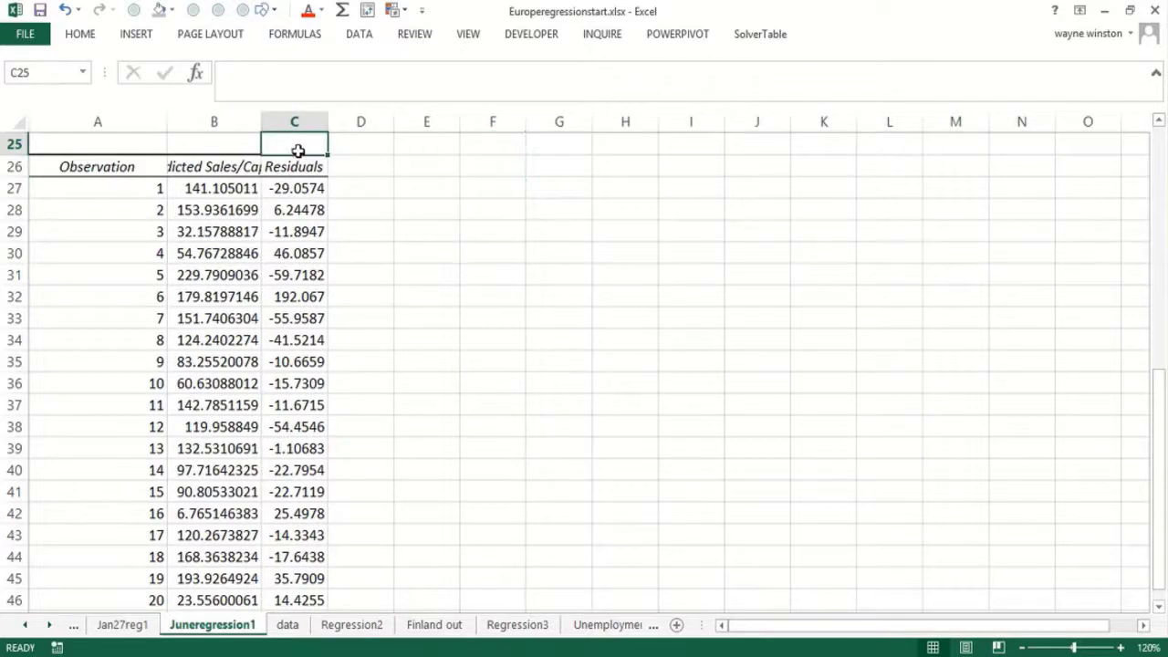
type("actrual")
key("BackSpace")
key("BackSpace")
key("BackSpace")
key("BackSpace")
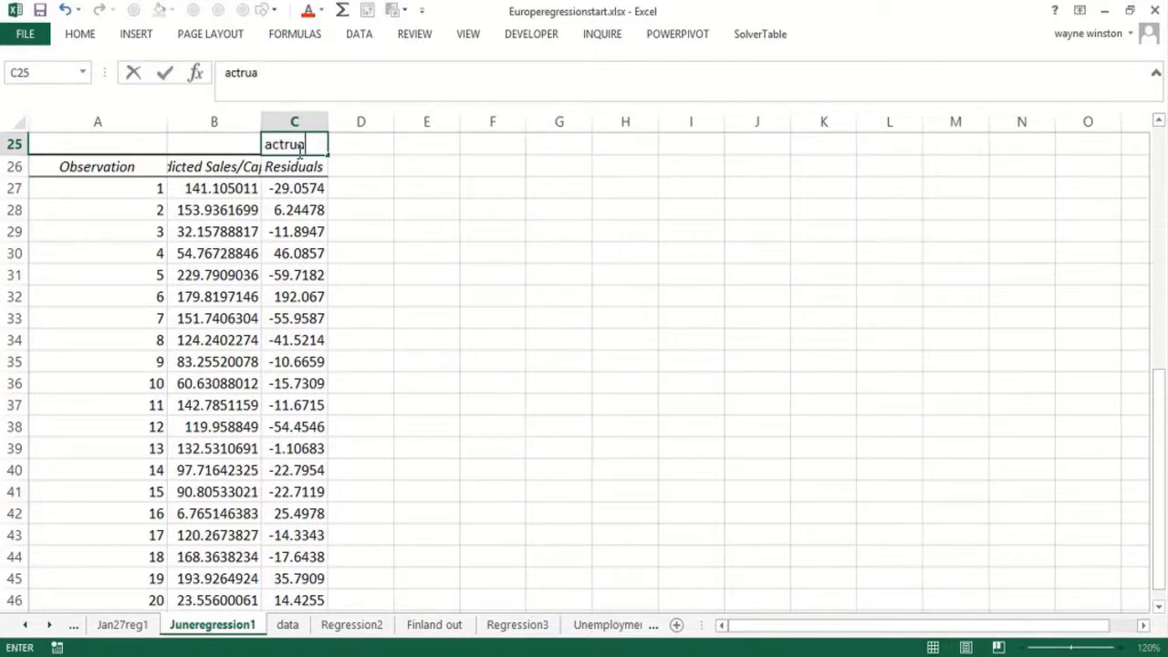
type("ual-predicted")
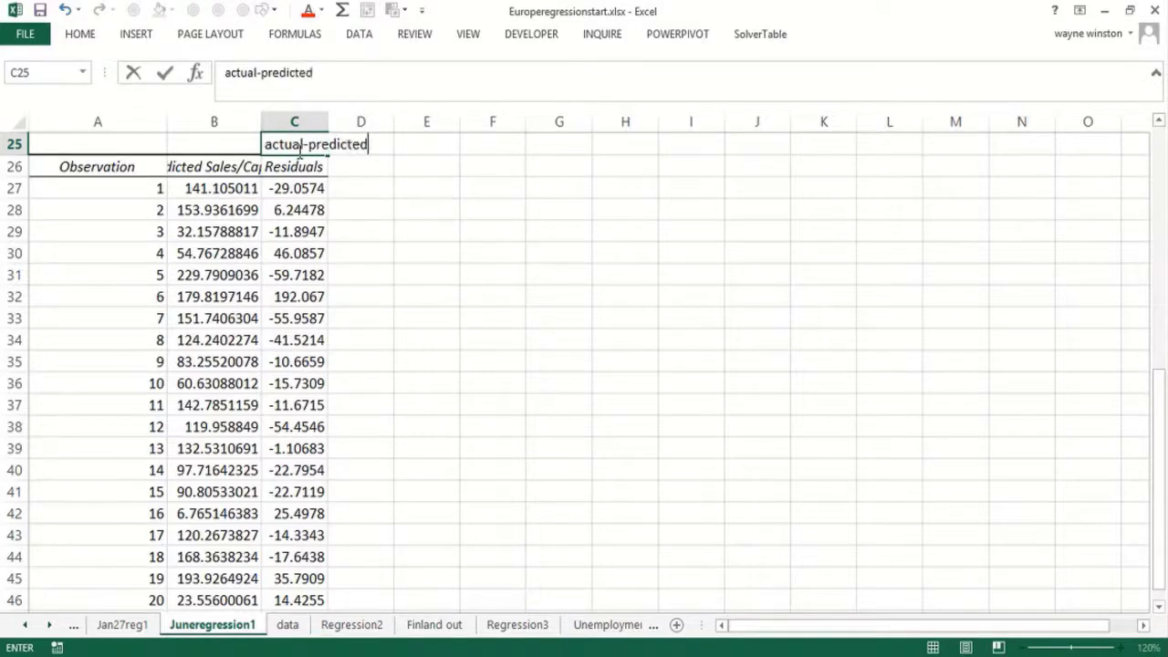
key("Return")
Add a note beside the residuals reading "Coefficients are chosen" in G28 and "to minimize Sum of Squared Error" in G29
left_click(586, 209)
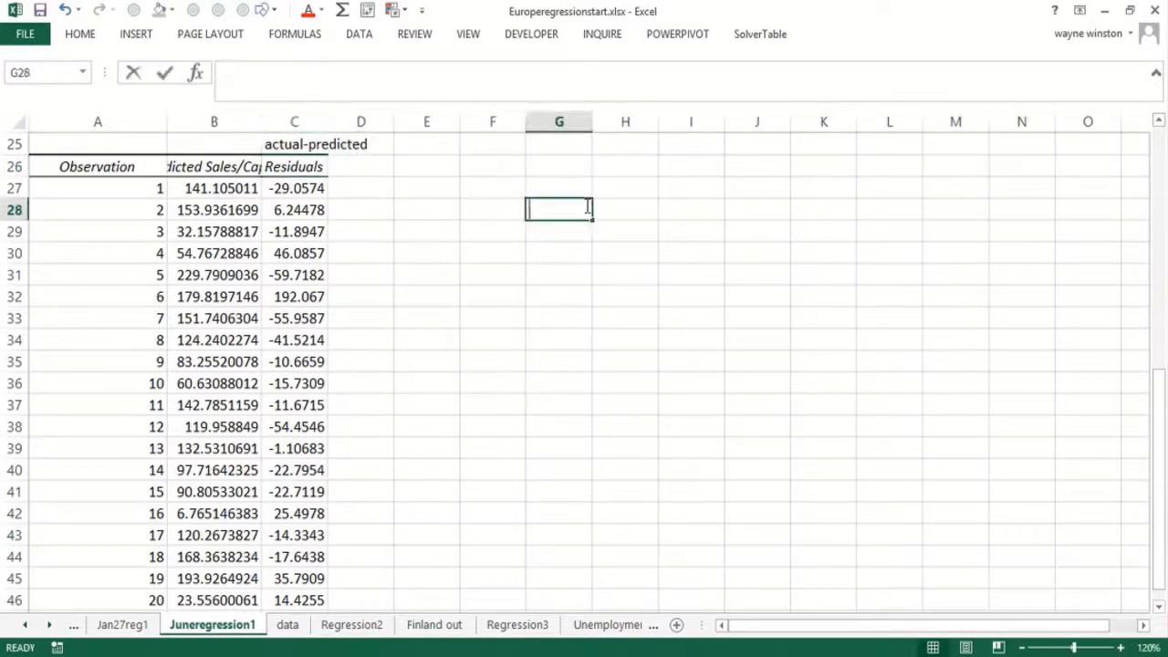
type("Coefficients are chosen")
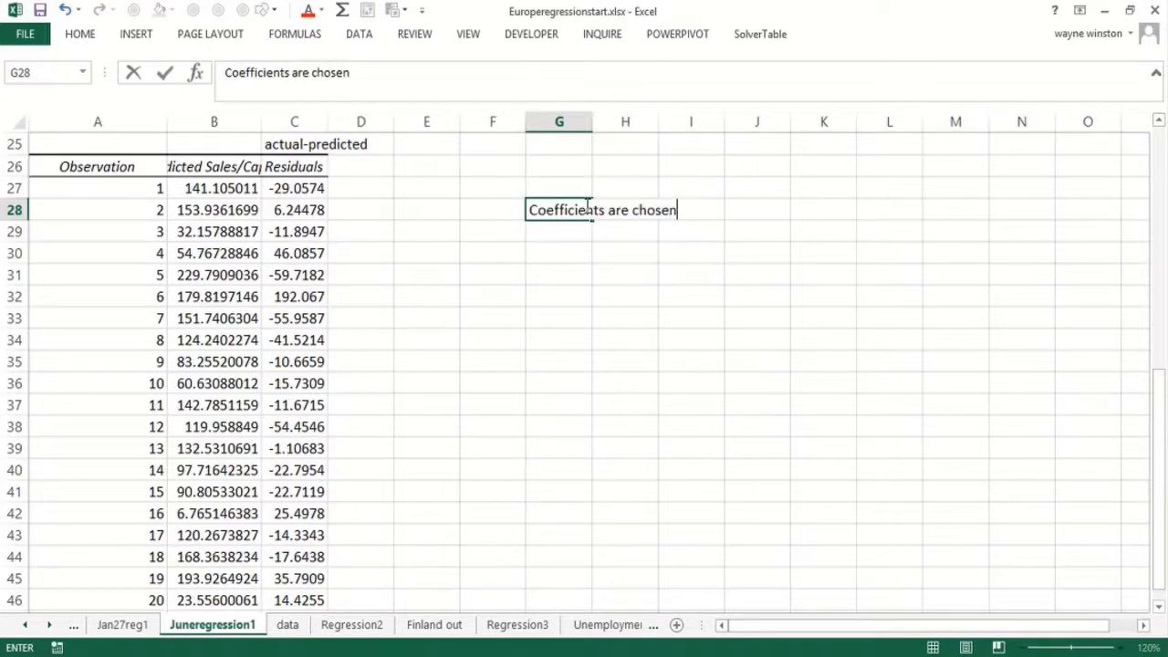
key("Return")
type("to mi")
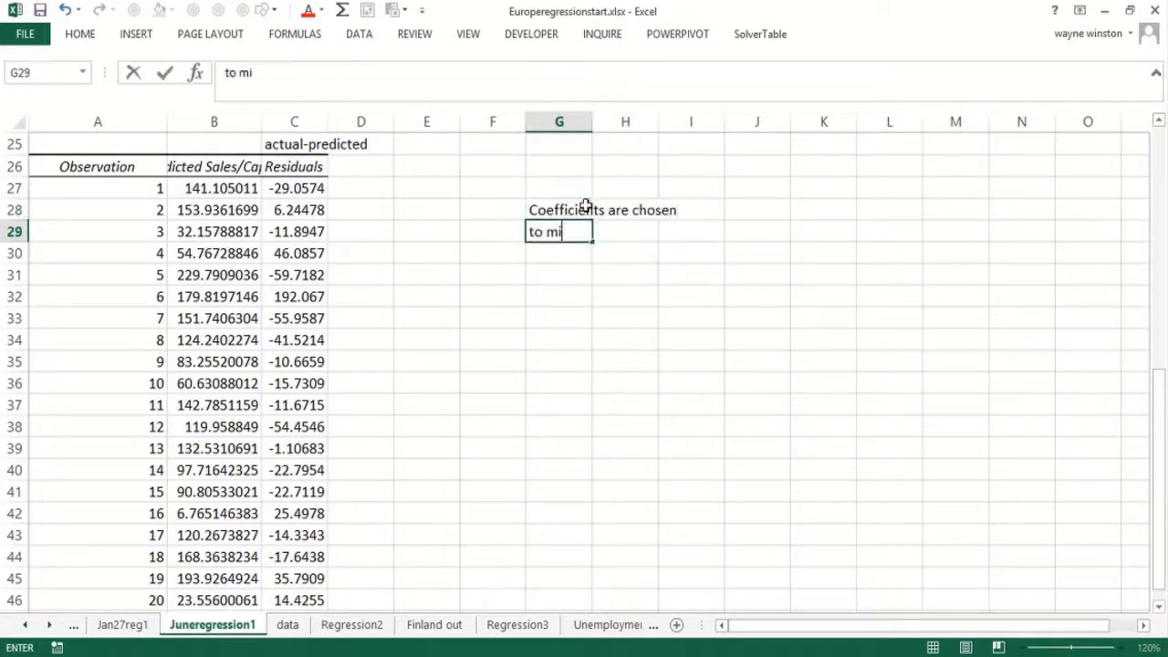
type("nimize Sum")
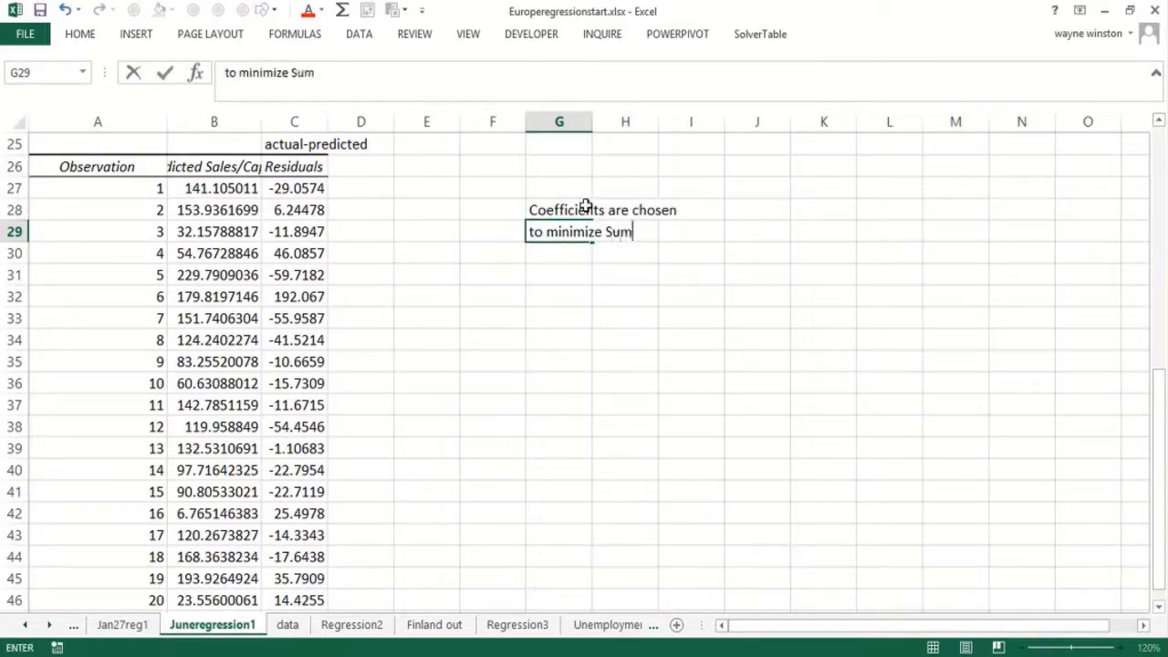
type(" of Squa")
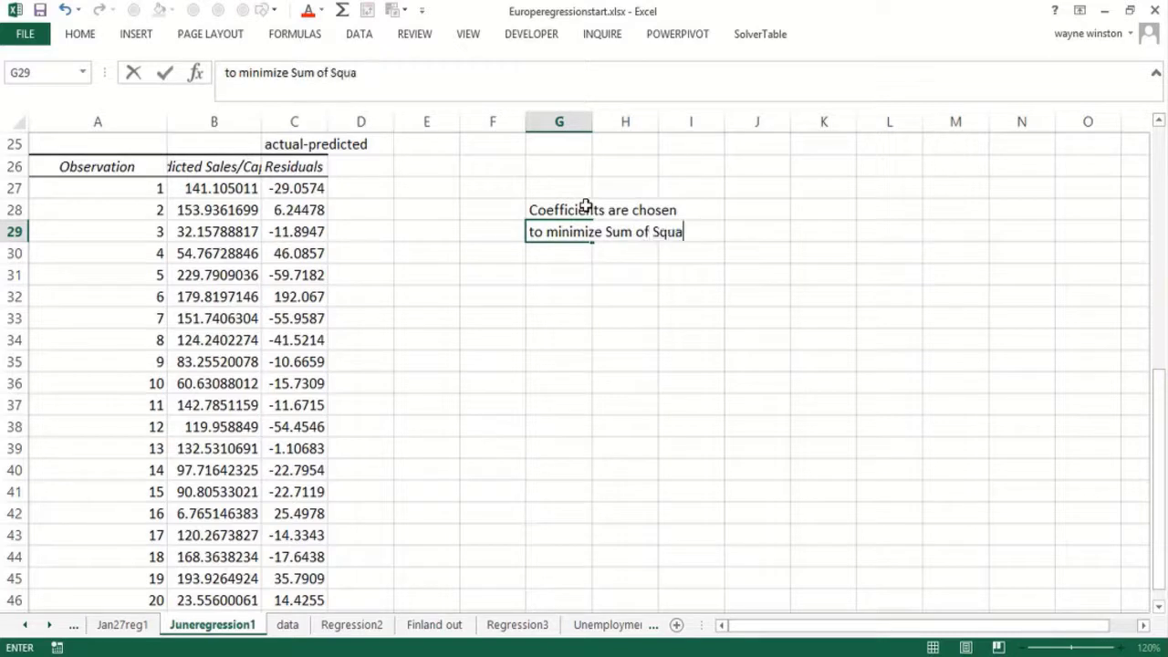
type("red Error")
key("Return")
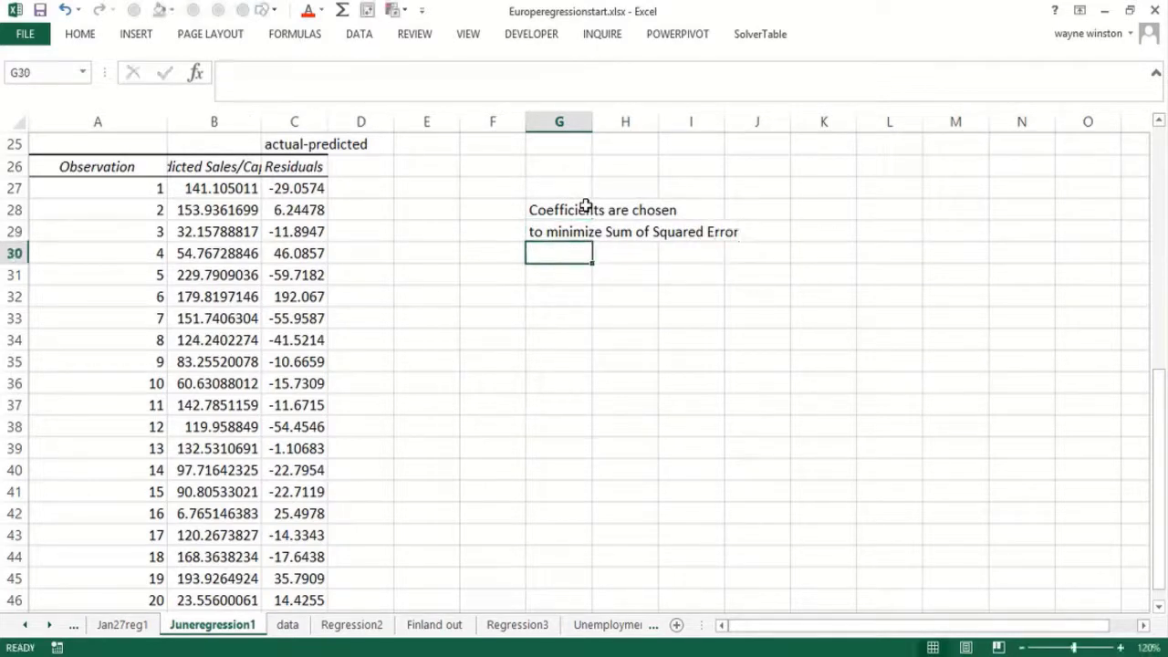
Correct the note in G29 to read "to minimize Sum of Squared Errors"
left_click(568, 233)
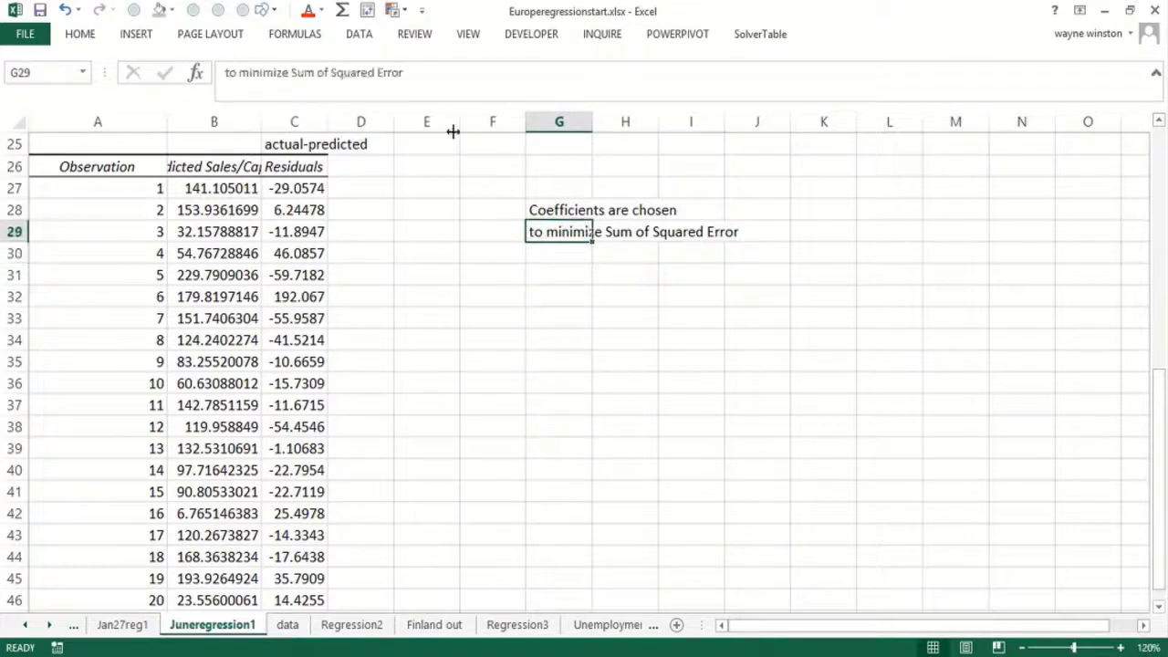
left_click(413, 77)
type("s")
key("Return")
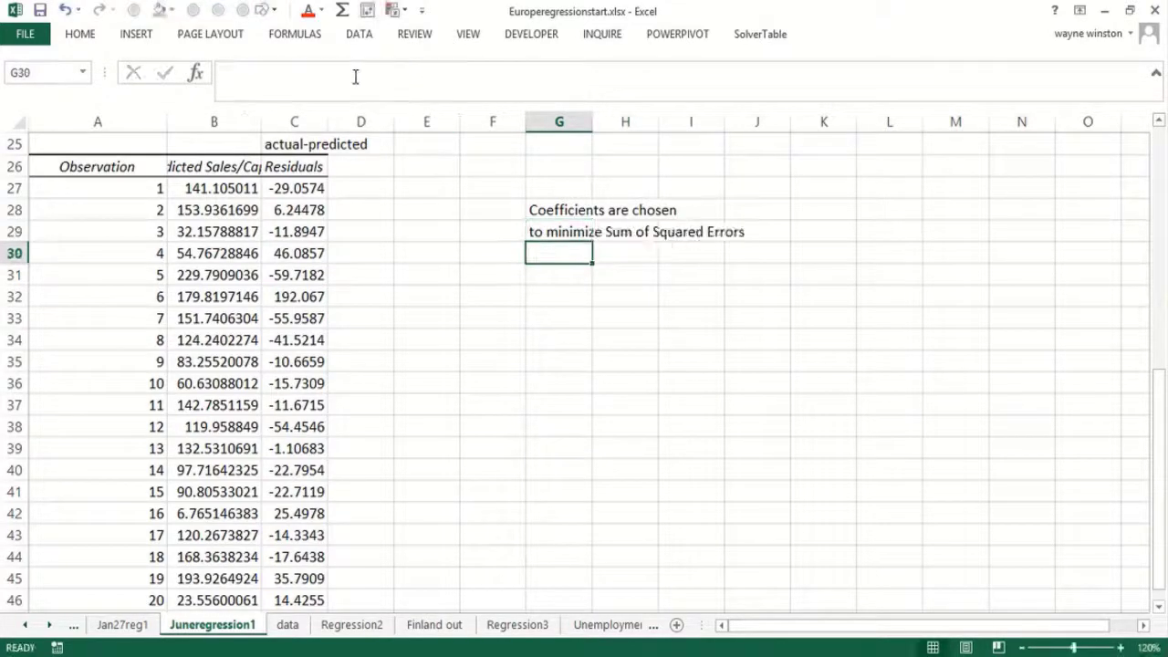
left_click(447, 192)
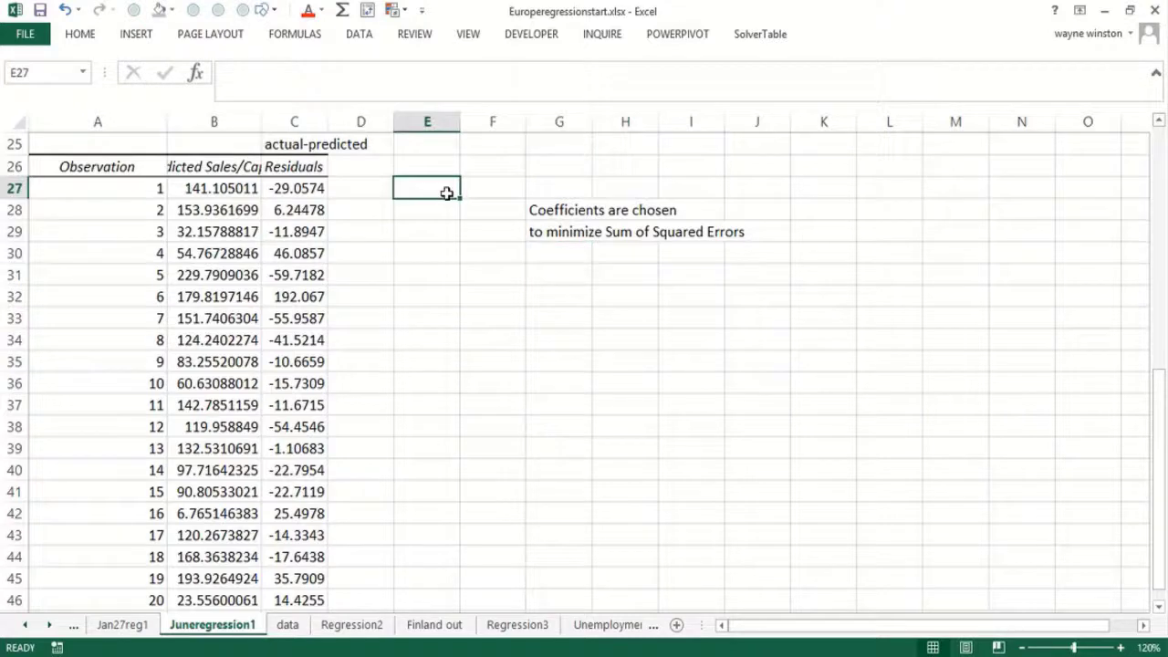
Sum the residuals in C27:C47 with a SUM formula in E27
type("=sum(")
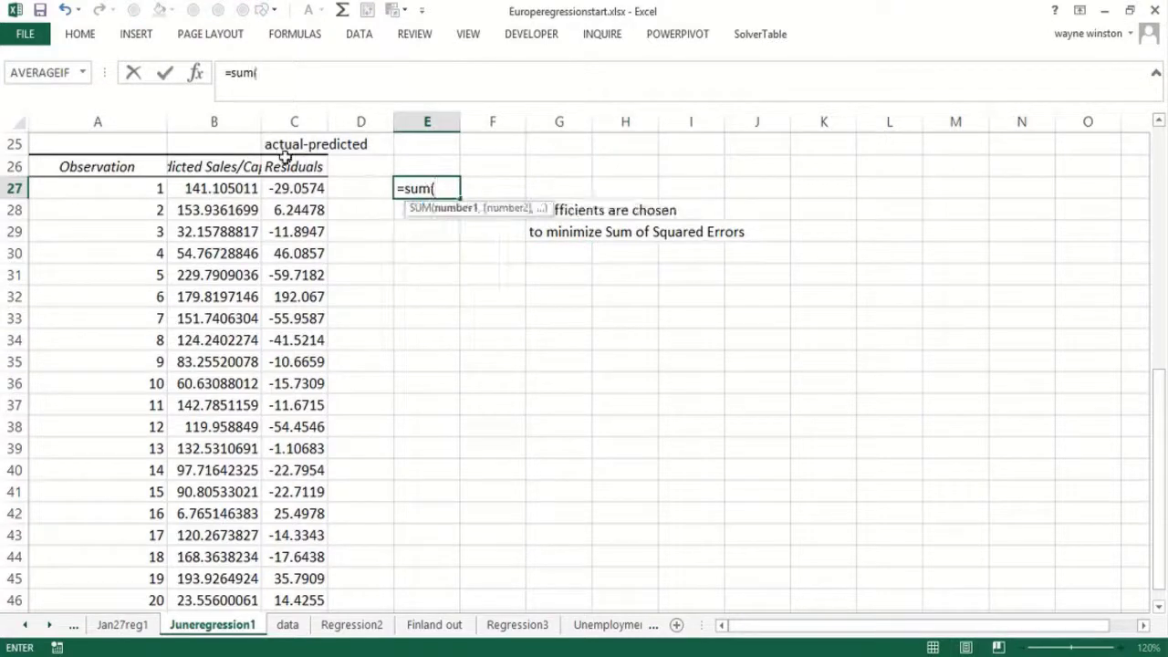
left_click(301, 188)
key("ctrl+shift+Down")
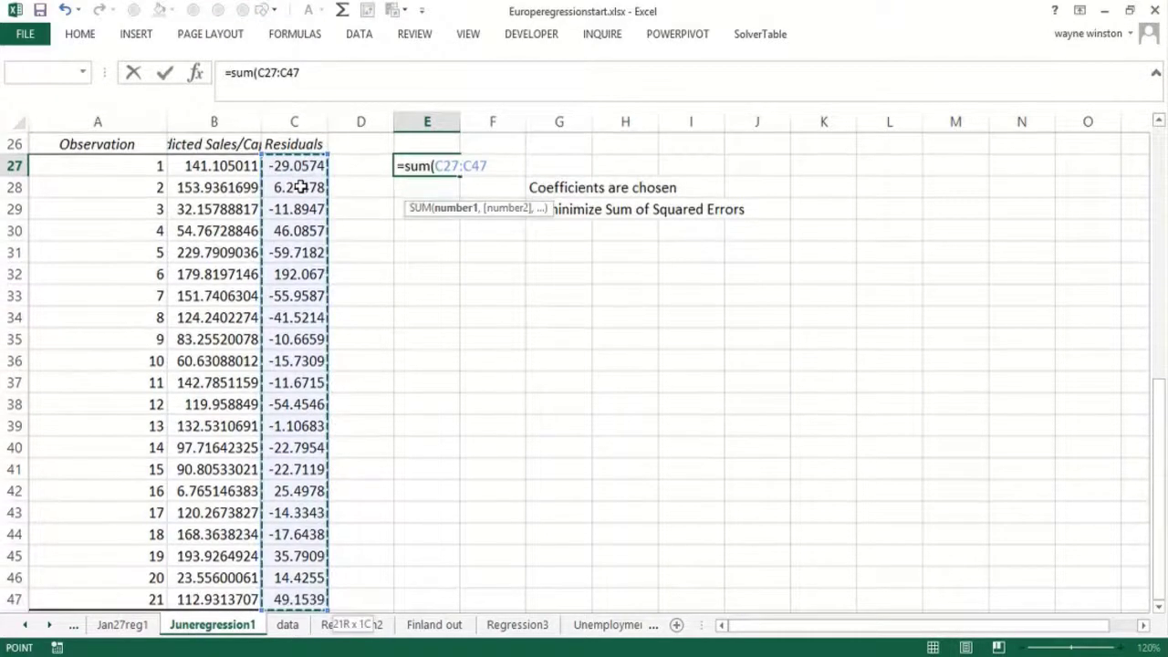
key("Return")
key("Up")
key("Up")
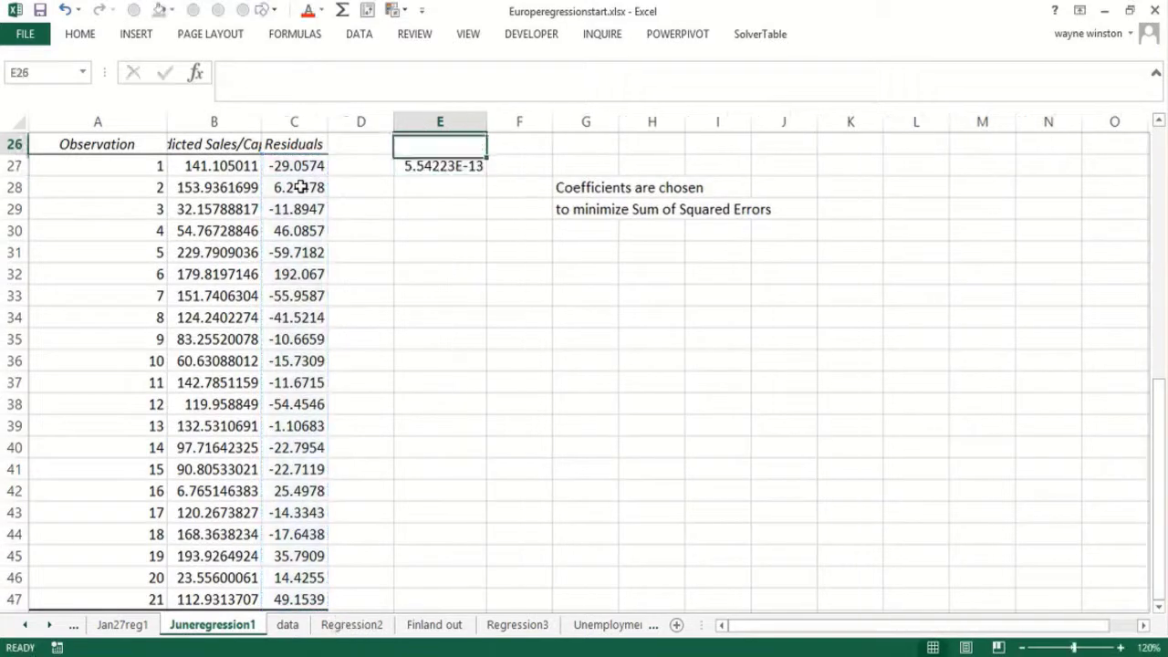
key("Up")
key("Up")
key("Down")
key("Down")
key("Down")
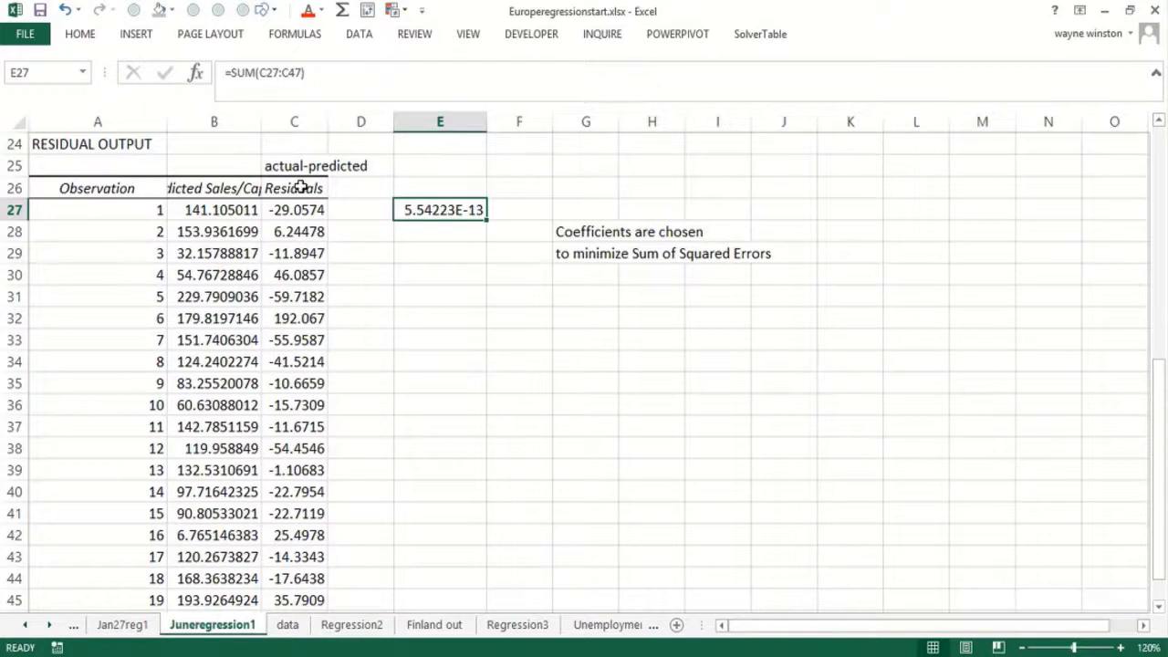
key("Down")
key("Down")
key("Up")
key("Up")
Color the residual of observation 6 in C32 red and compare it with the regression's standard error
left_click(296, 320)
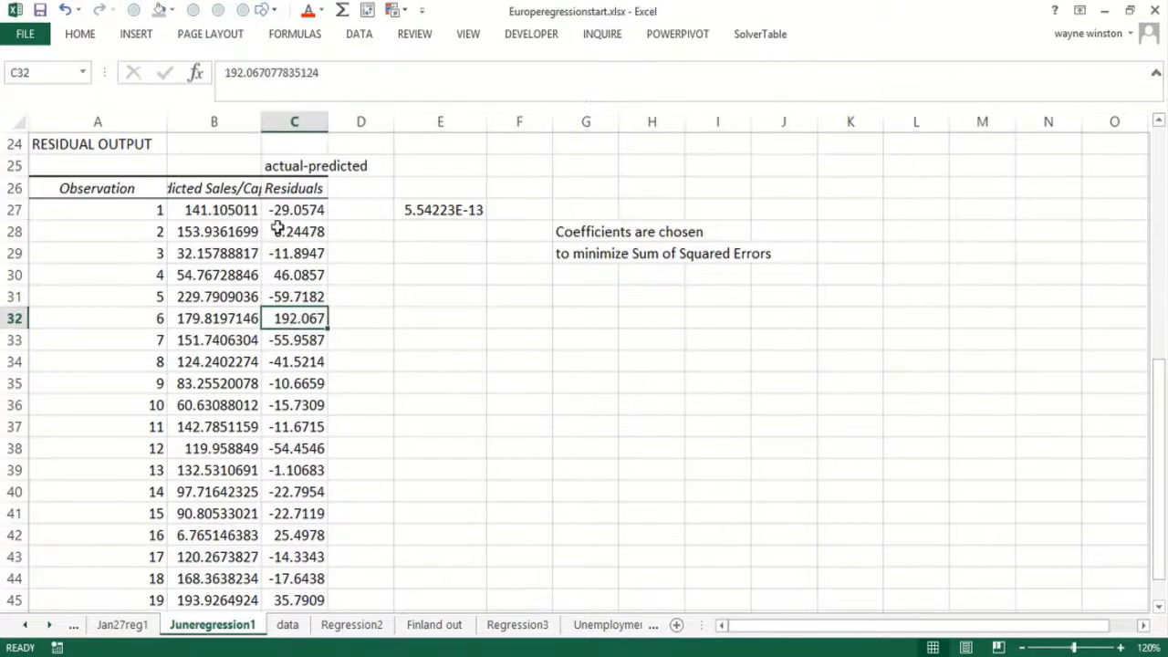
left_click(307, 11)
scroll(312, 323, "up", 7)
left_click(311, 323)
scroll(311, 323, "down", 7)
left_click(311, 319)
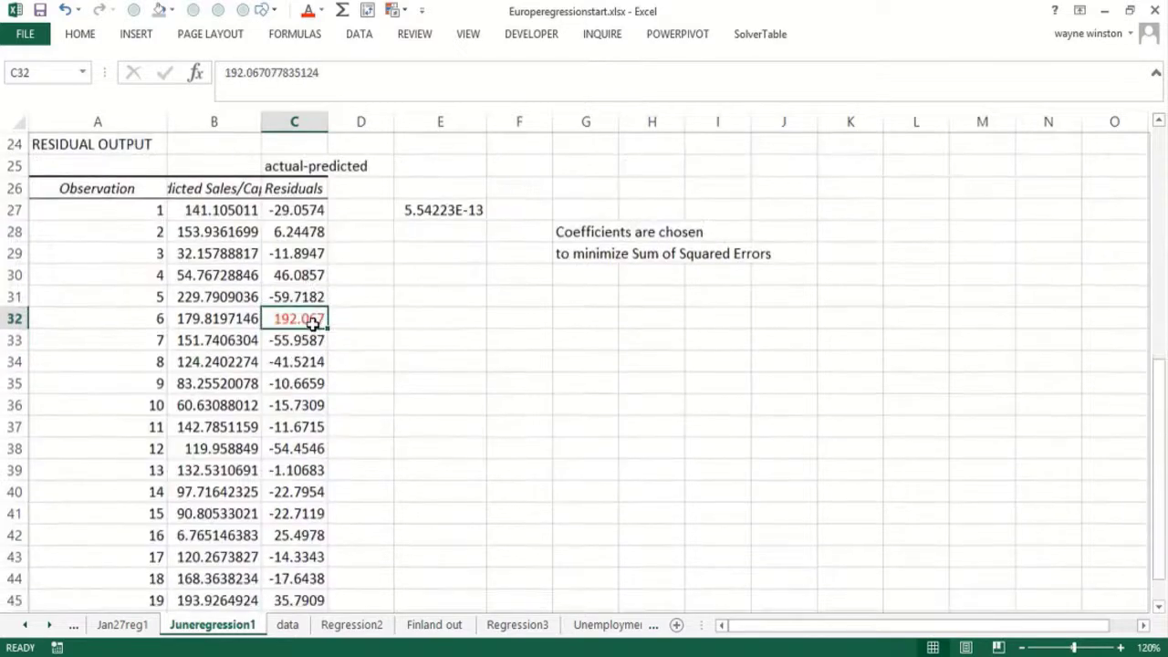
Enter the note "Finland prediction off by more than 3 standard errors" in E32 beside the residual of observation 6
left_click(439, 311)
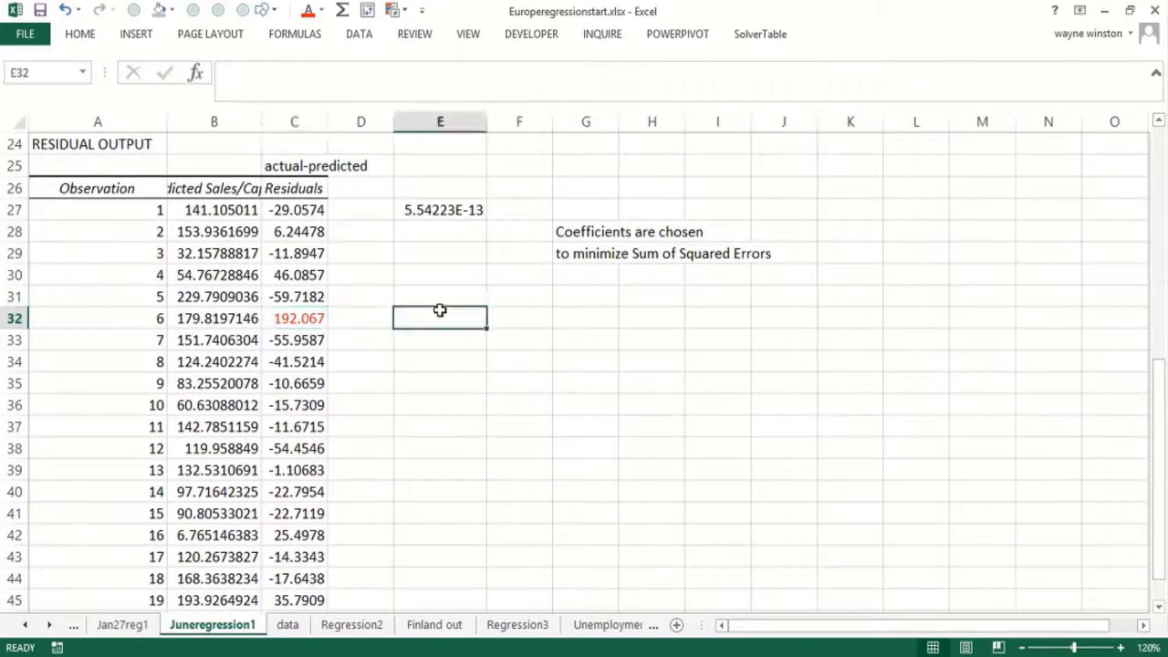
type("Finland")
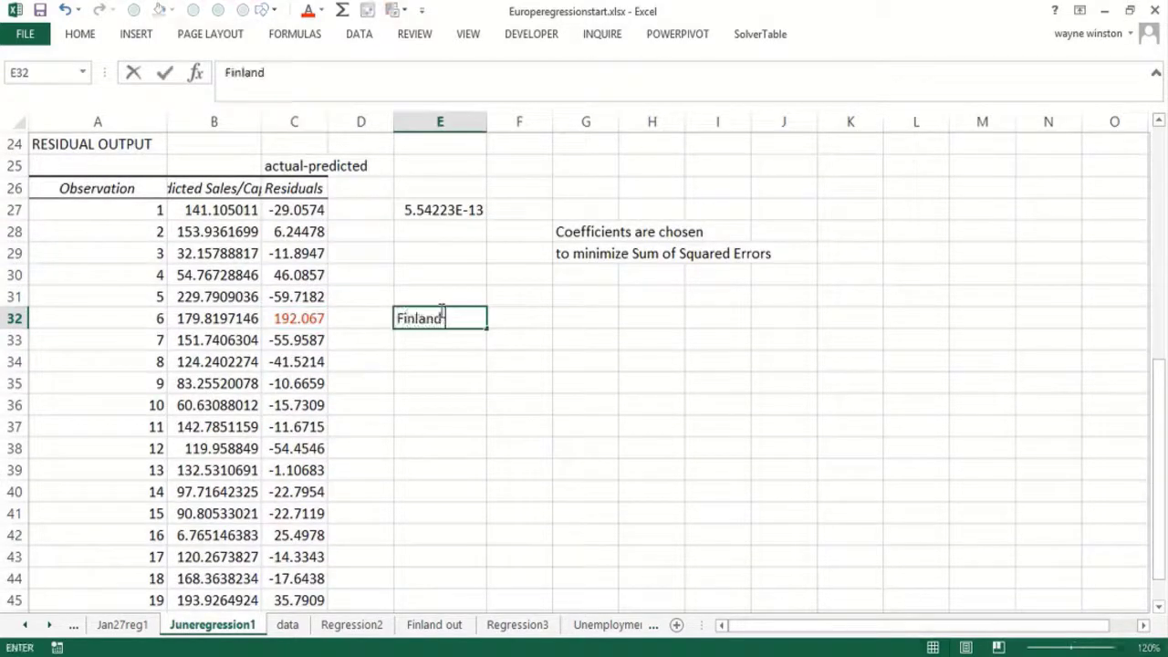
type(" prediction ")
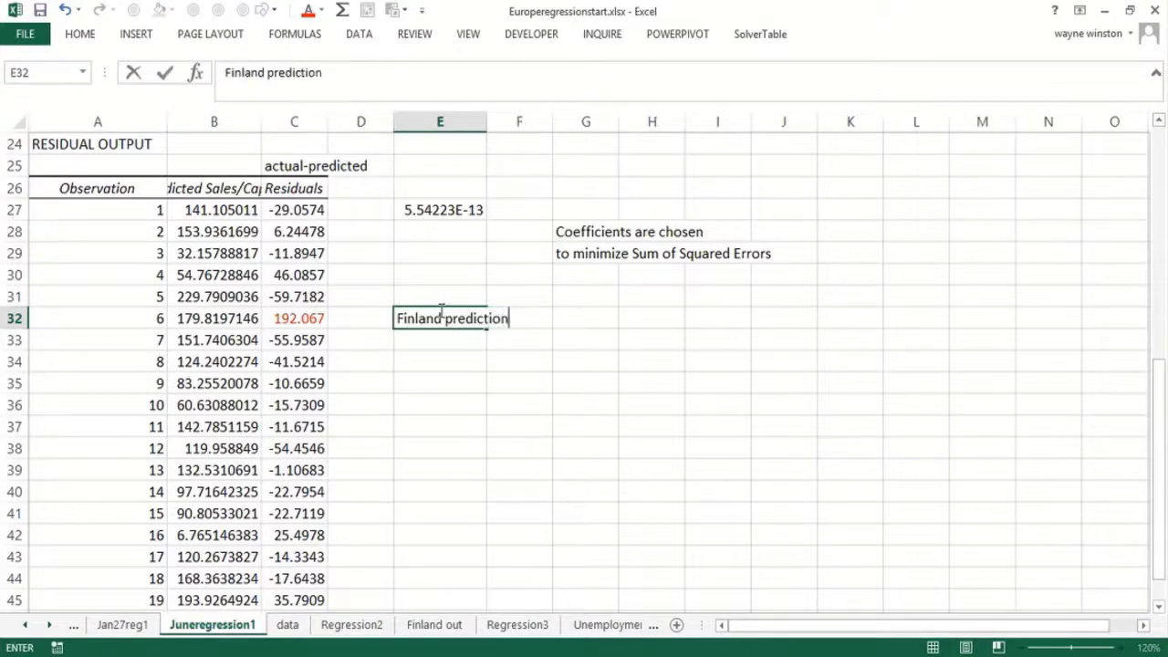
type("off by mor")
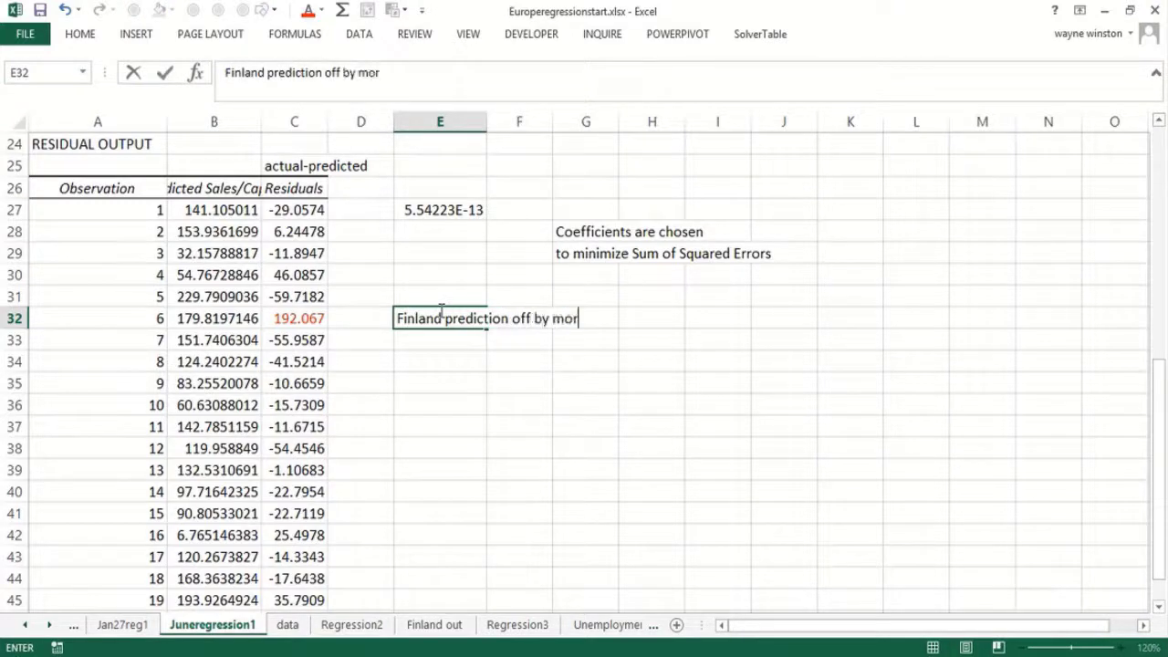
type("e than 3 sta")
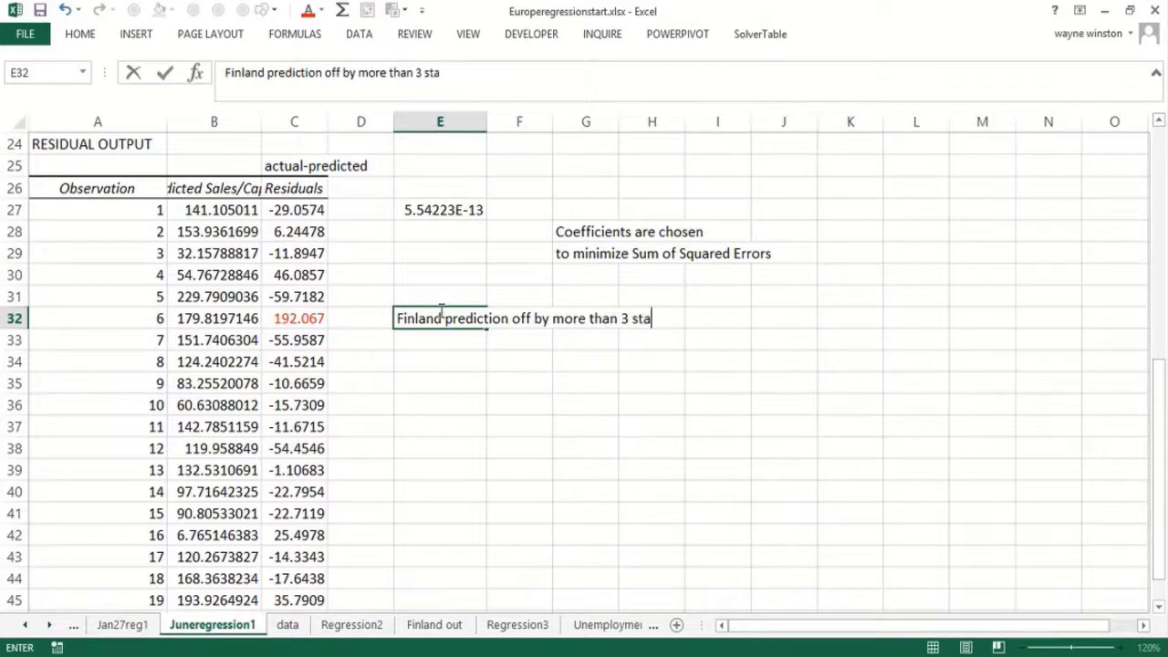
type("ndard ")
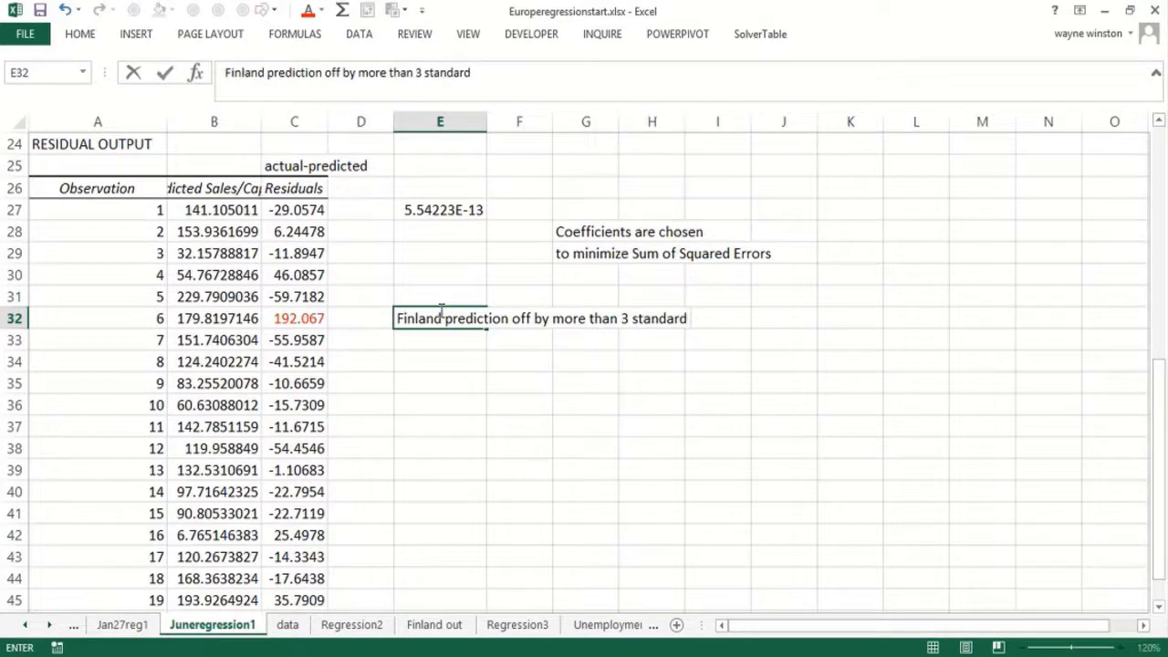
type("errors")
key("Return")
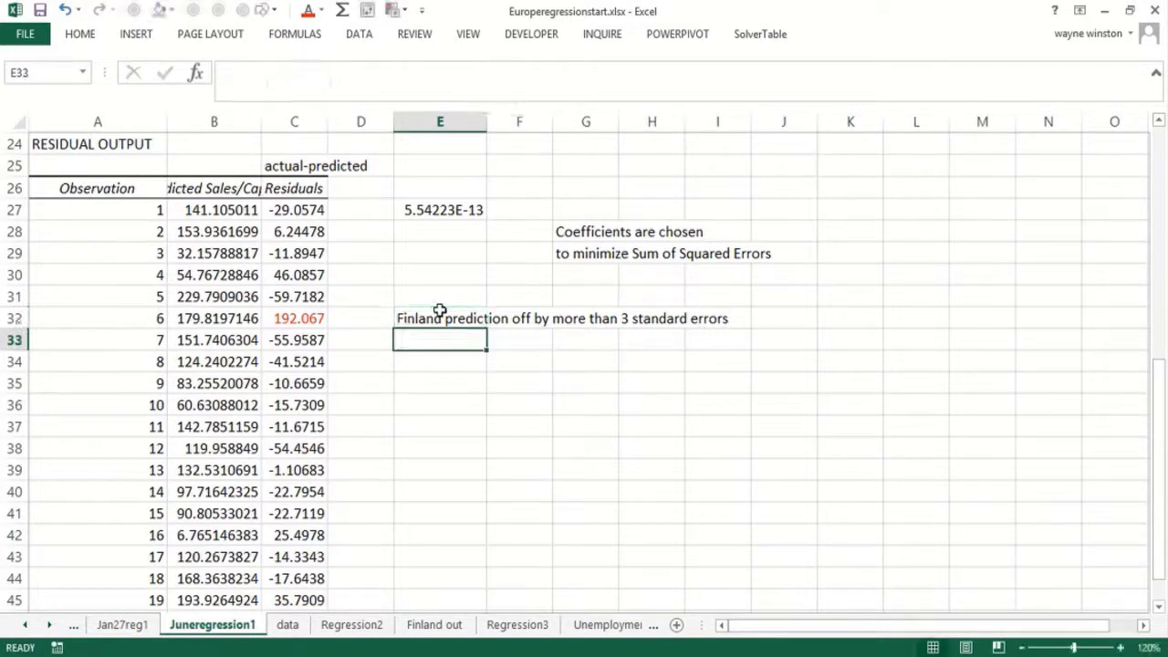
Open the Finland out sheet and color the Sales/Capita column I4:I24 red
left_click(302, 318)
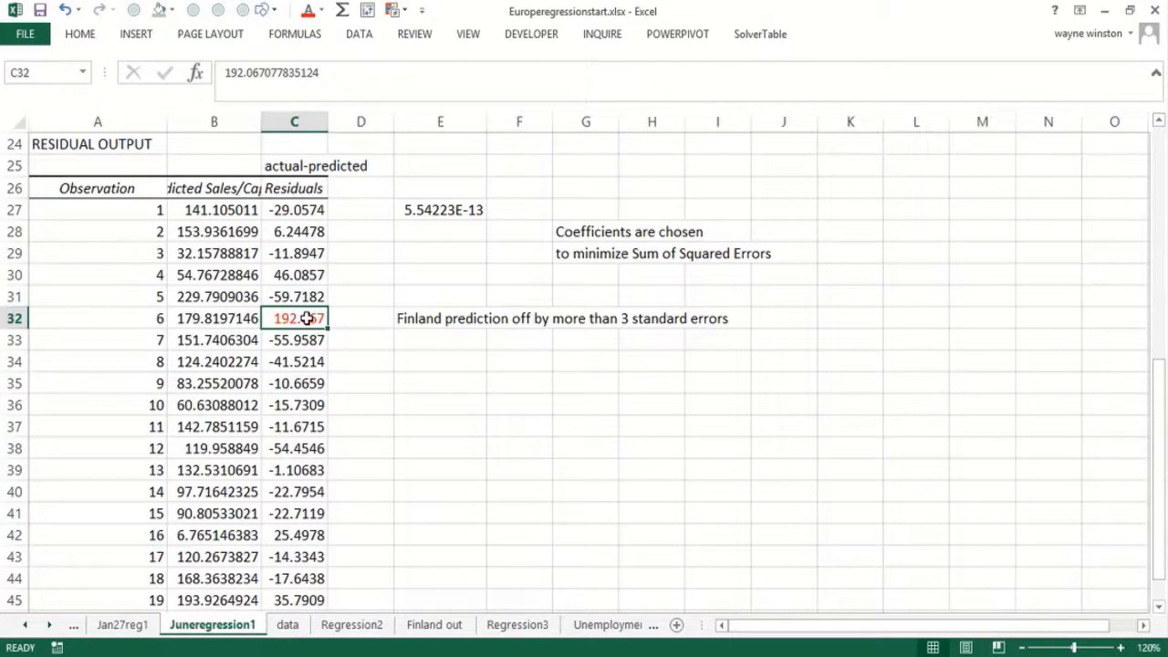
left_click(435, 625)
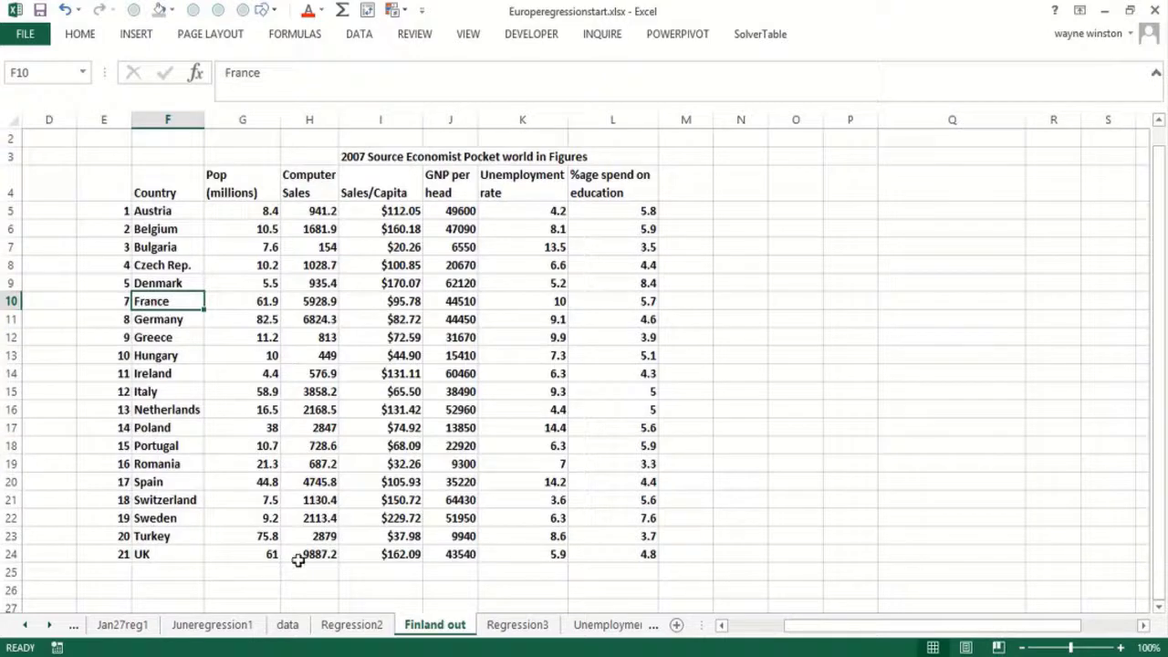
left_click(384, 194)
left_click_drag(384, 195, 391, 553)
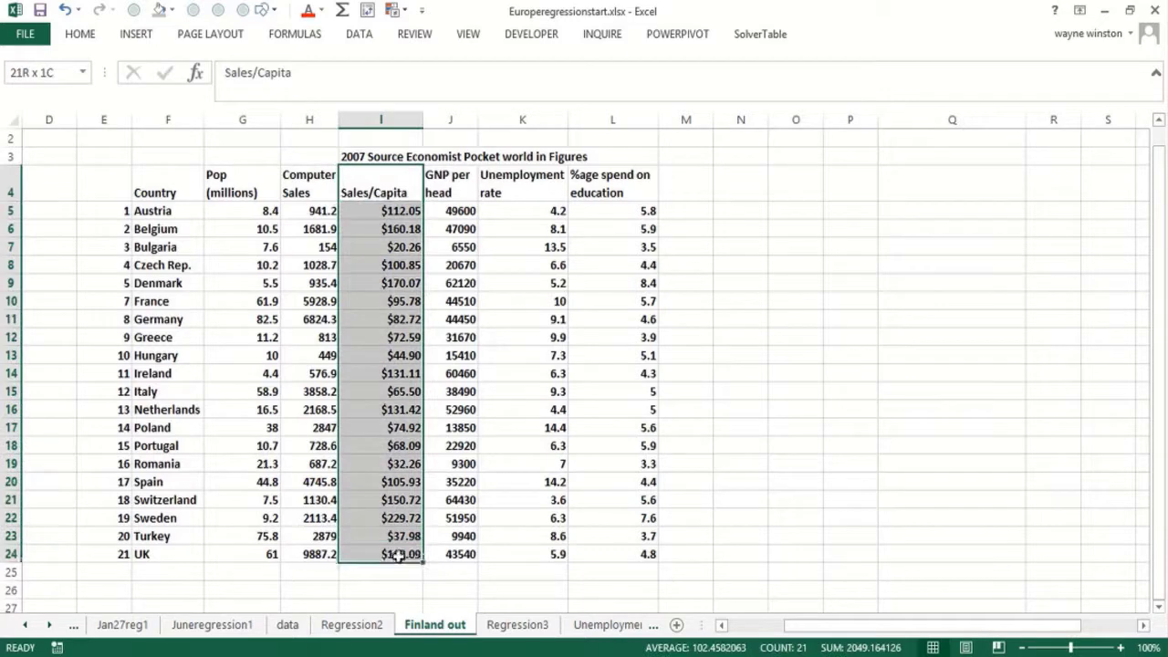
left_click(308, 10)
Fill the GNP per head, Unemployment rate and %age spend on education columns (J4:L24) with yellow
left_click_drag(440, 179, 633, 556)
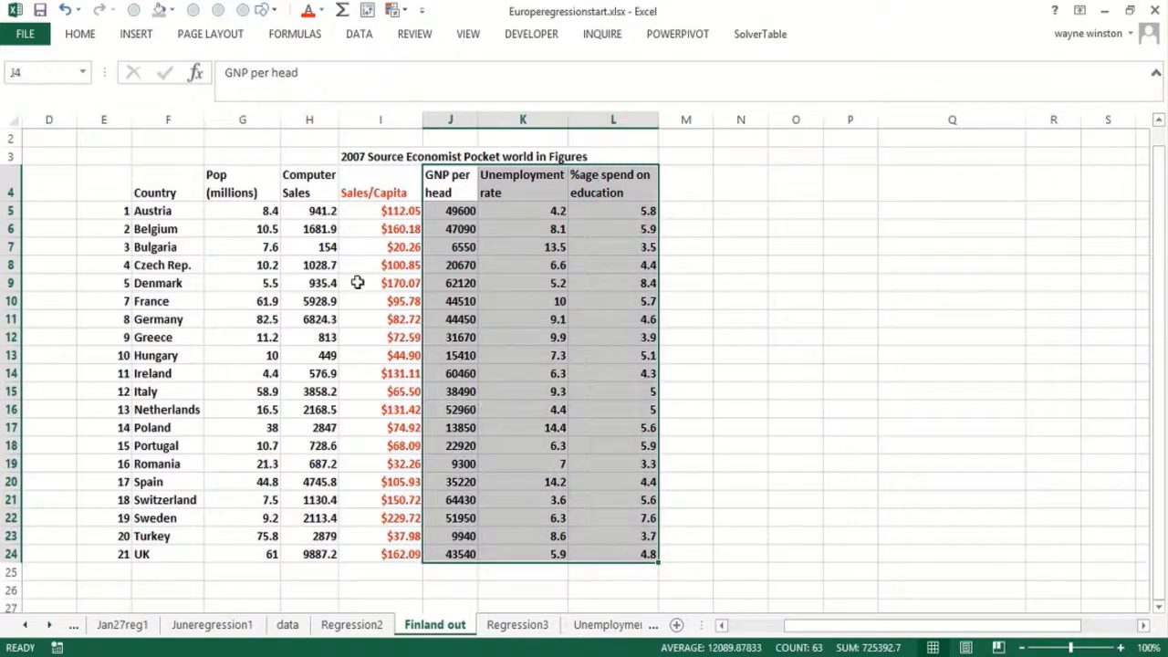
left_click(171, 10)
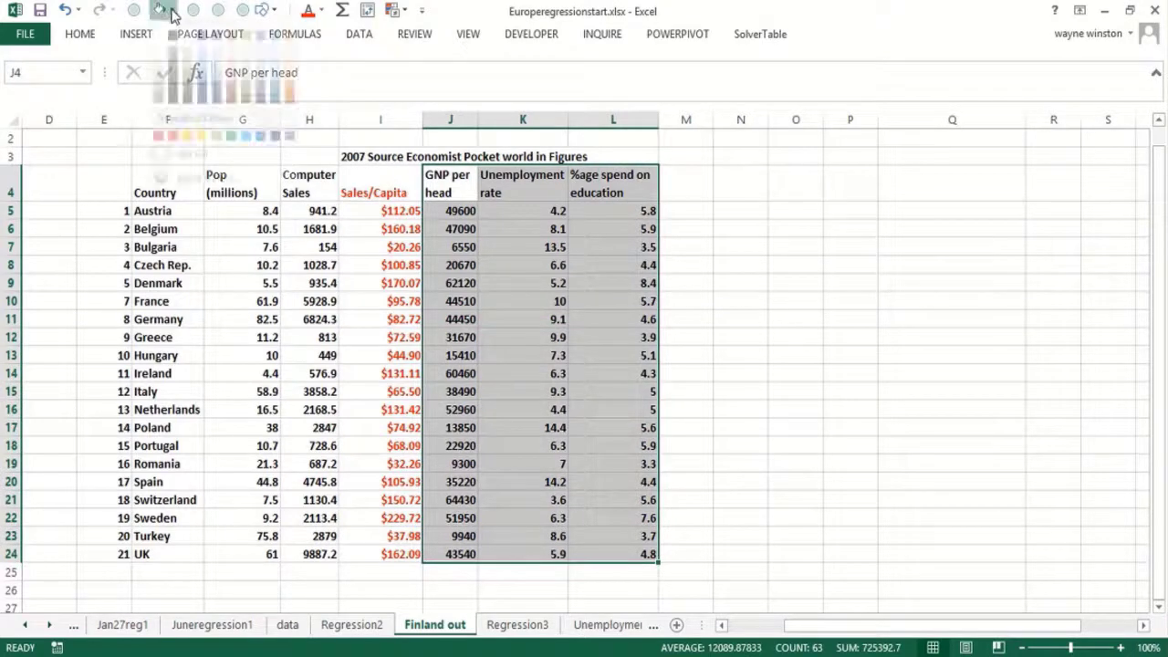
left_click(203, 149)
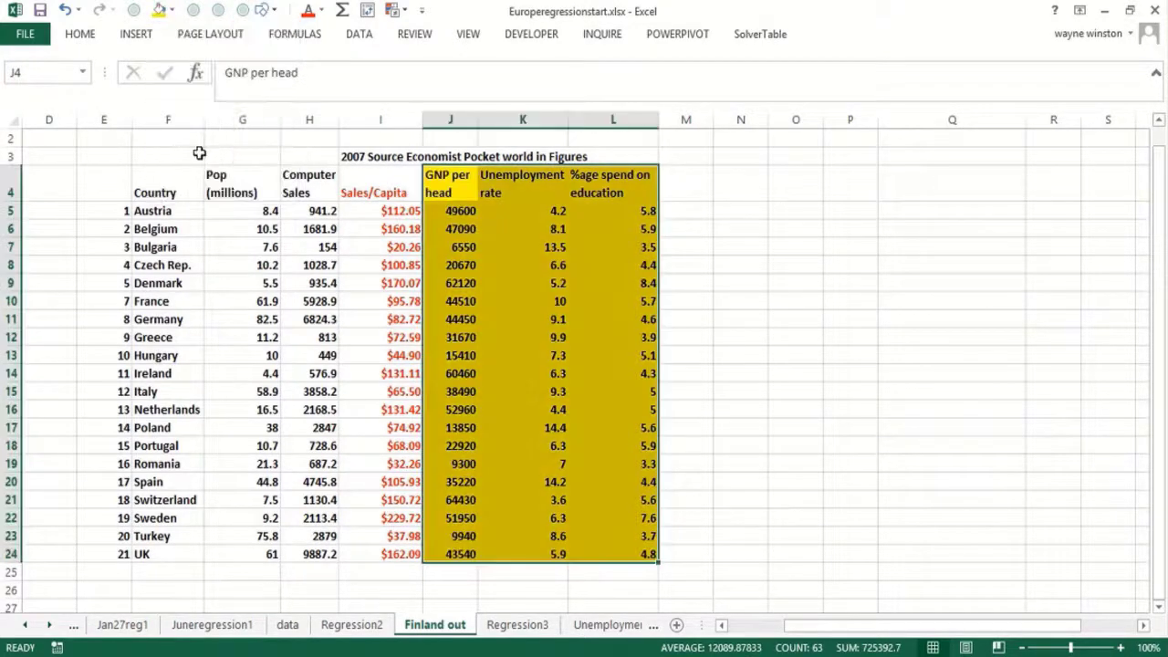
Open the Regression2 sheet and examine its observation count, R Square, Standard Error and the P-values of the three independent variables
left_click(368, 631)
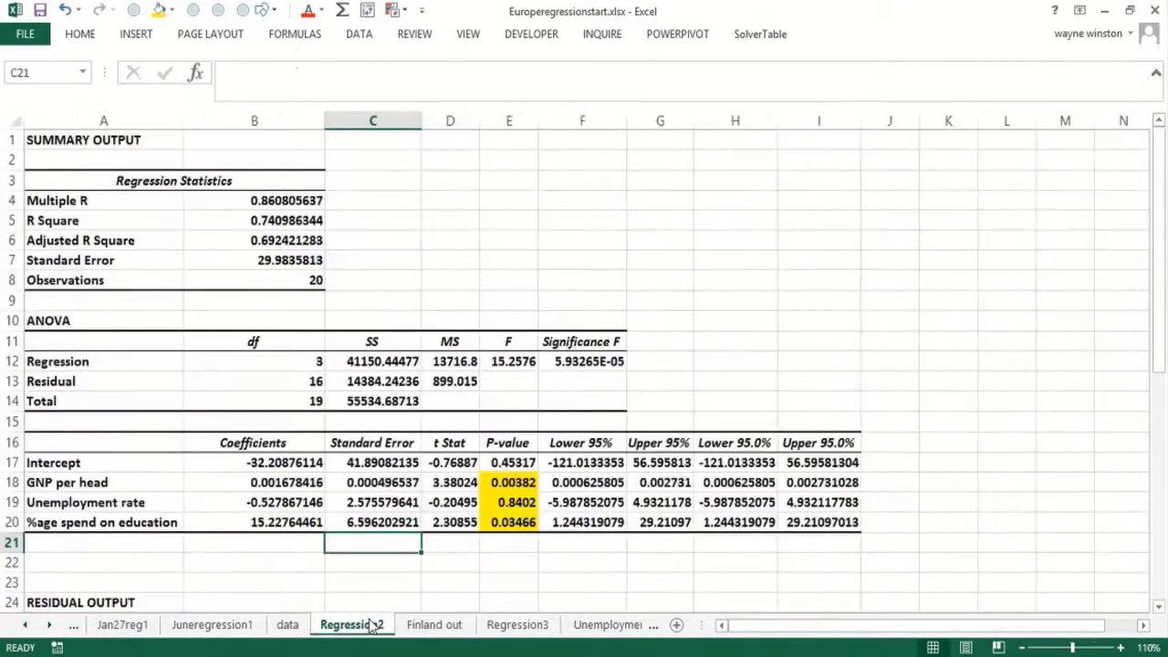
left_click(283, 282)
left_click(411, 260)
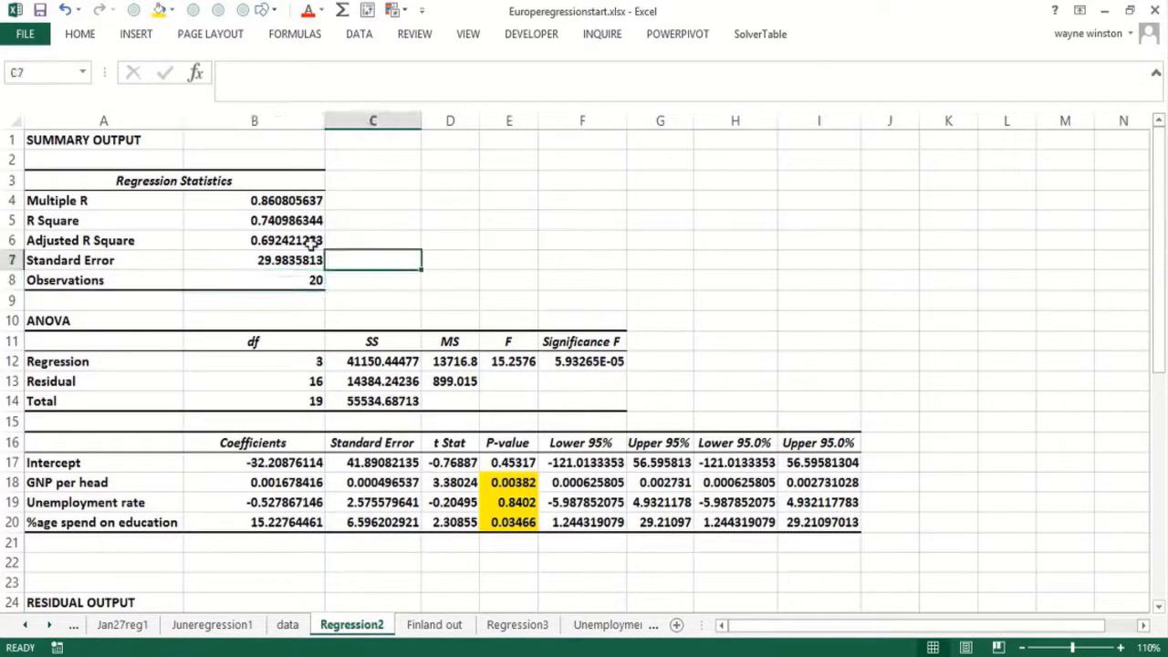
left_click(272, 221)
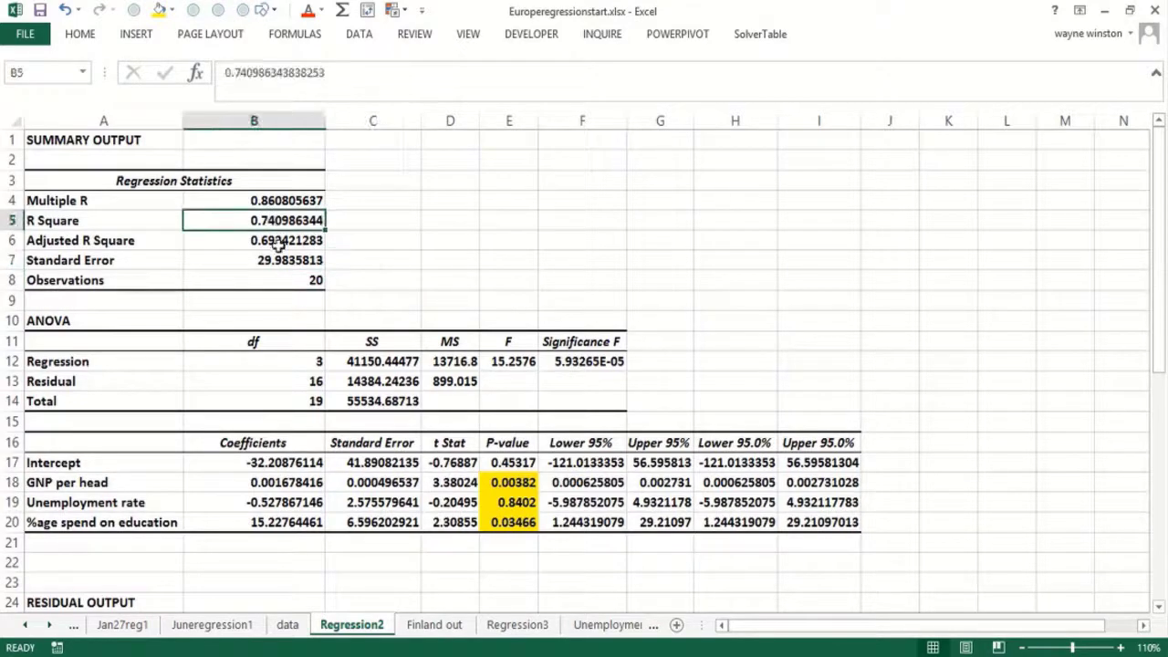
left_click(286, 265)
left_click(442, 227)
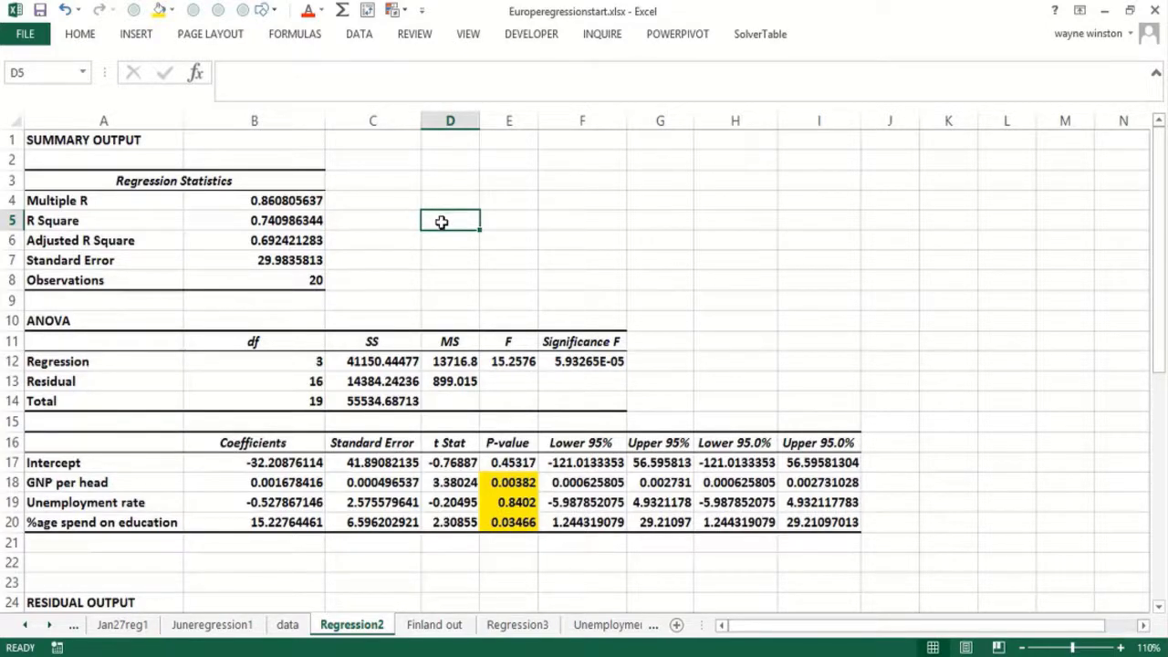
left_click(500, 483)
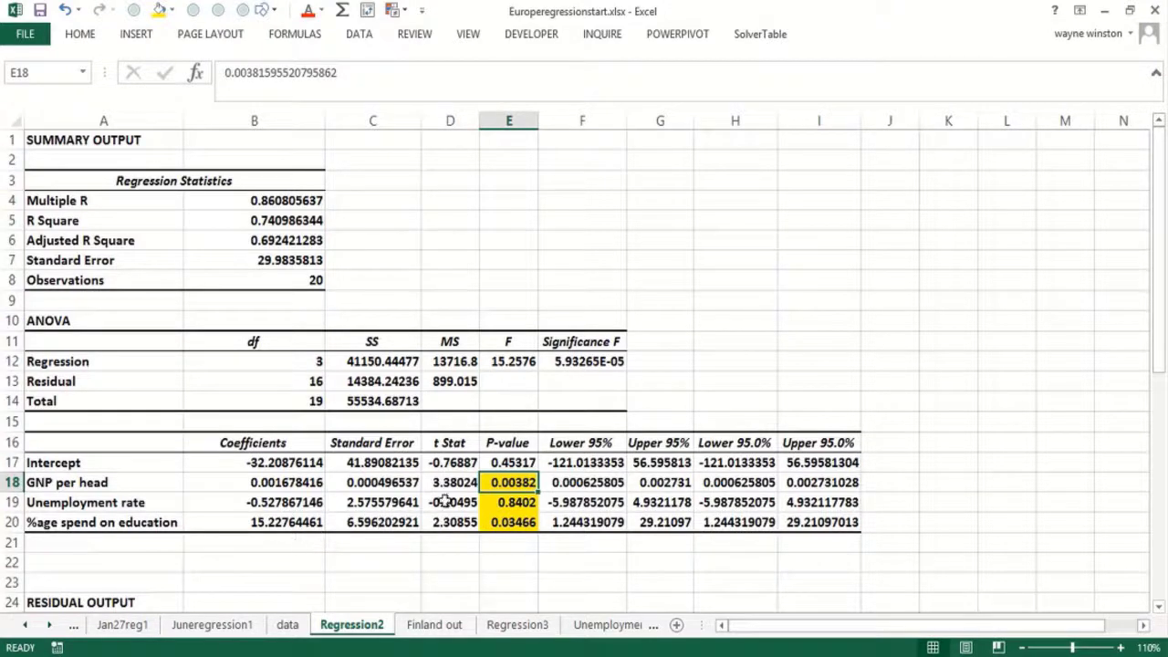
left_click(516, 502)
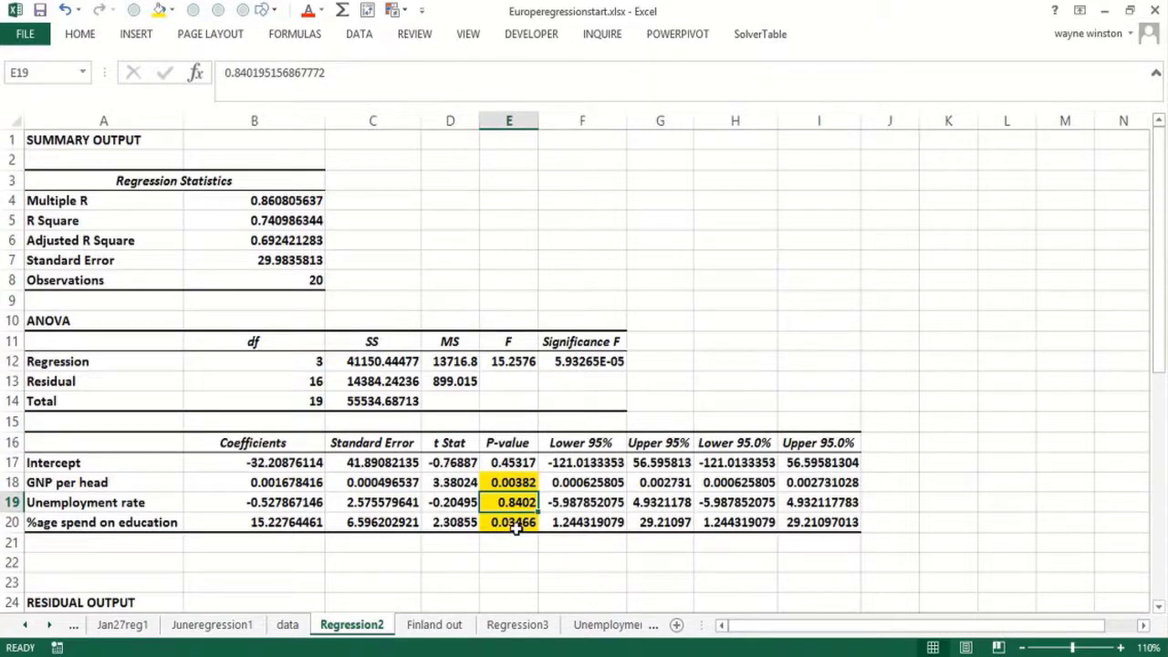
left_click(517, 542)
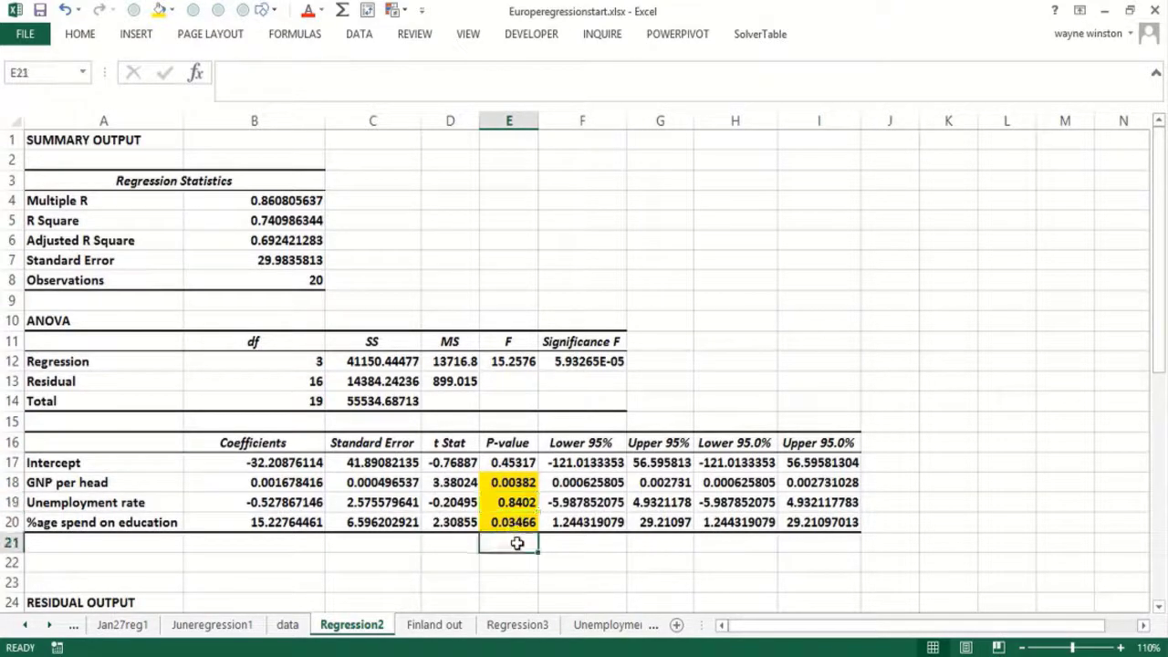
left_click(516, 522)
left_click(513, 540)
left_click(518, 518)
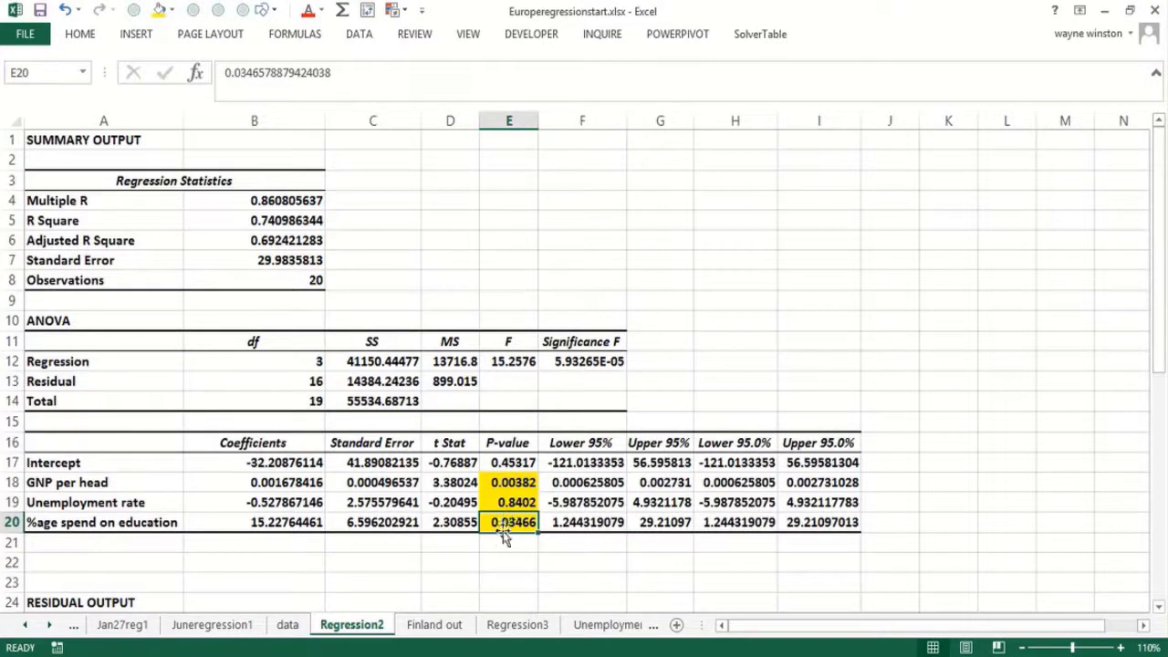
Examine the residuals in the Regression2 residual output for outliers, including that of observation 18
key("Down")
key("Down")
key("Down")
key("Down")
key("Down")
key("Down")
key("Down")
key("Down")
key("Down")
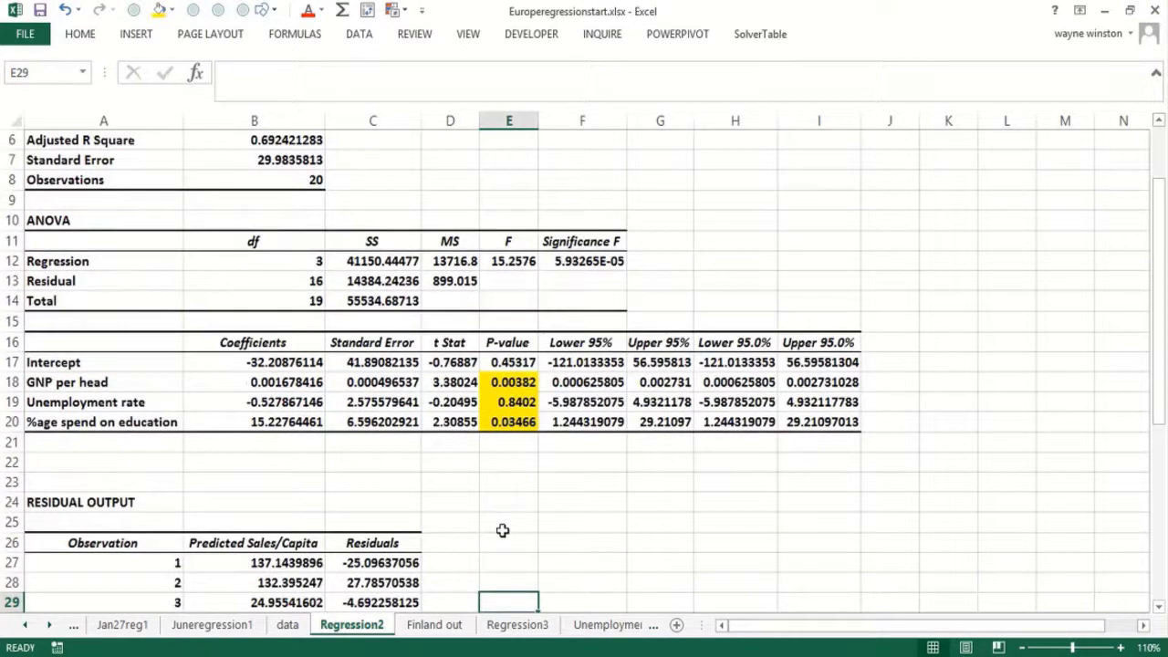
key("Down")
key("Down")
key("Down")
key("Down")
key("Down")
key("Down")
key("Down")
key("Down")
key("Down")
key("Down")
key("Down")
key("Down")
key("Down")
key("Down")
key("Down")
key("Down")
key("Down")
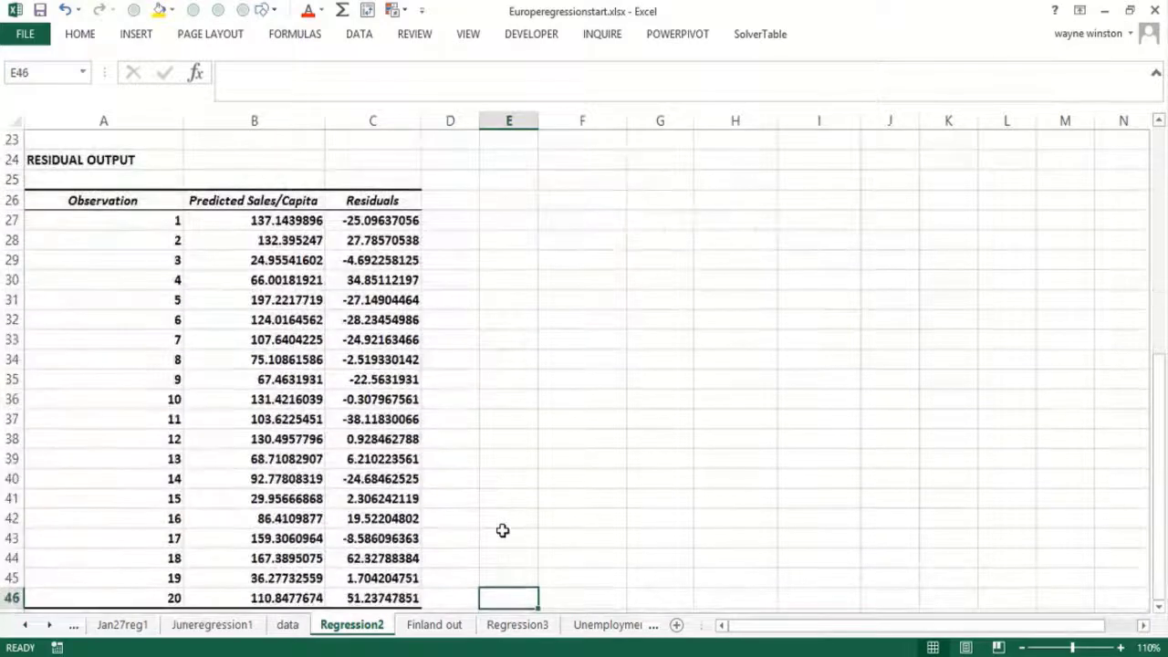
left_click(409, 502)
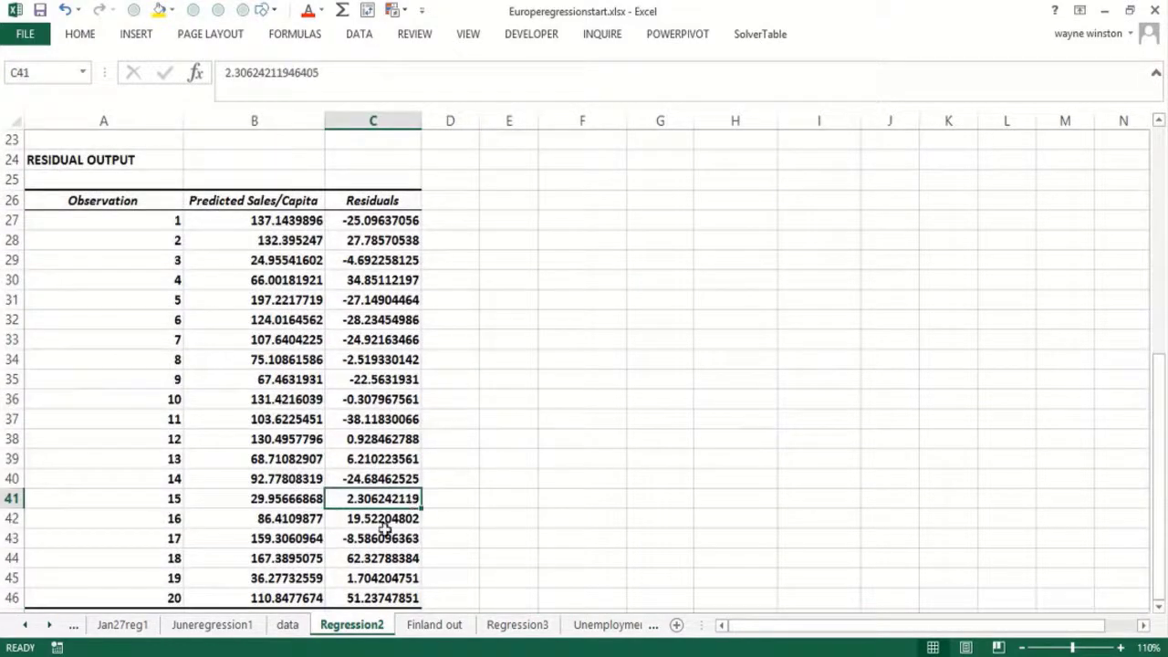
left_click(372, 559)
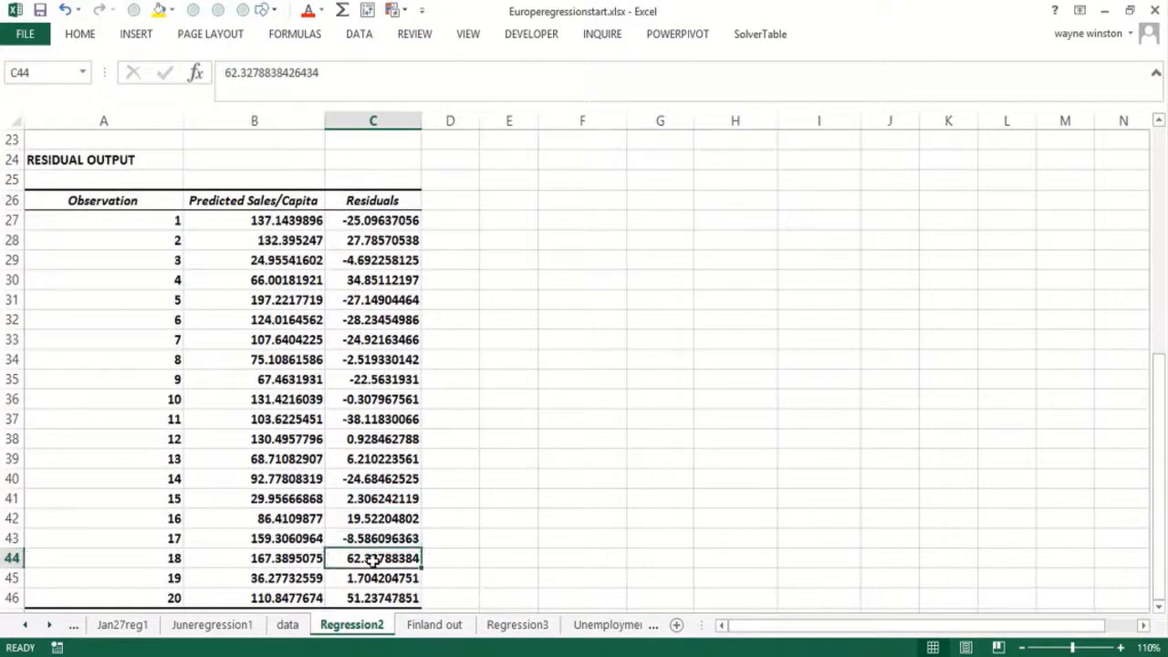
left_click(436, 625)
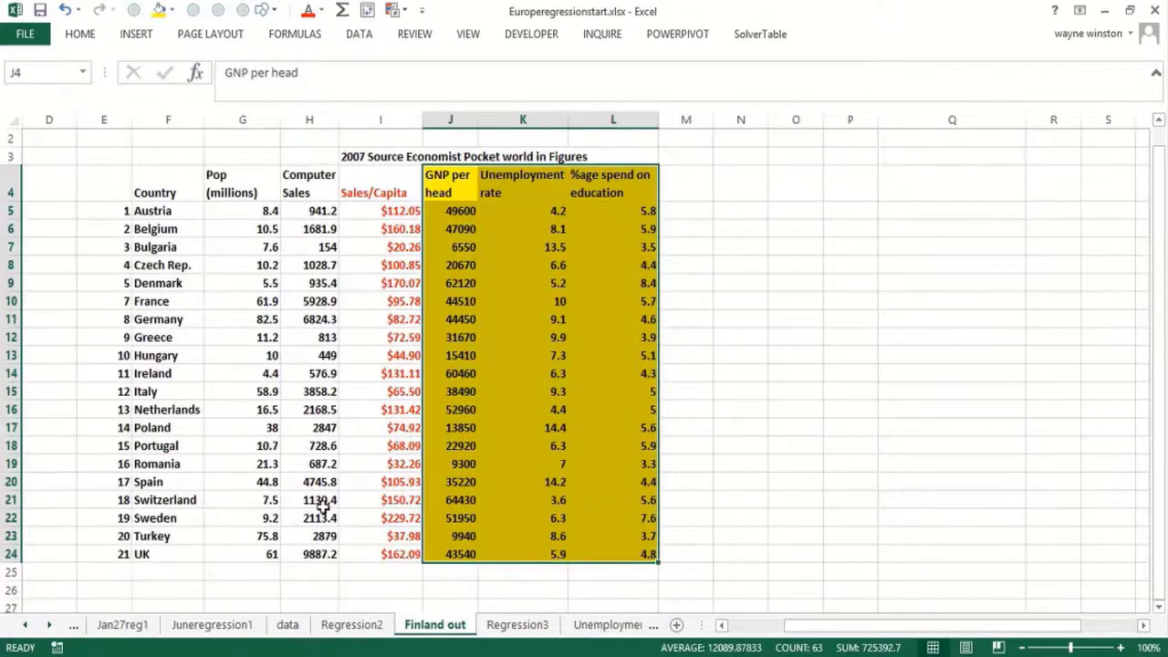
left_click(322, 504)
left_click(406, 500)
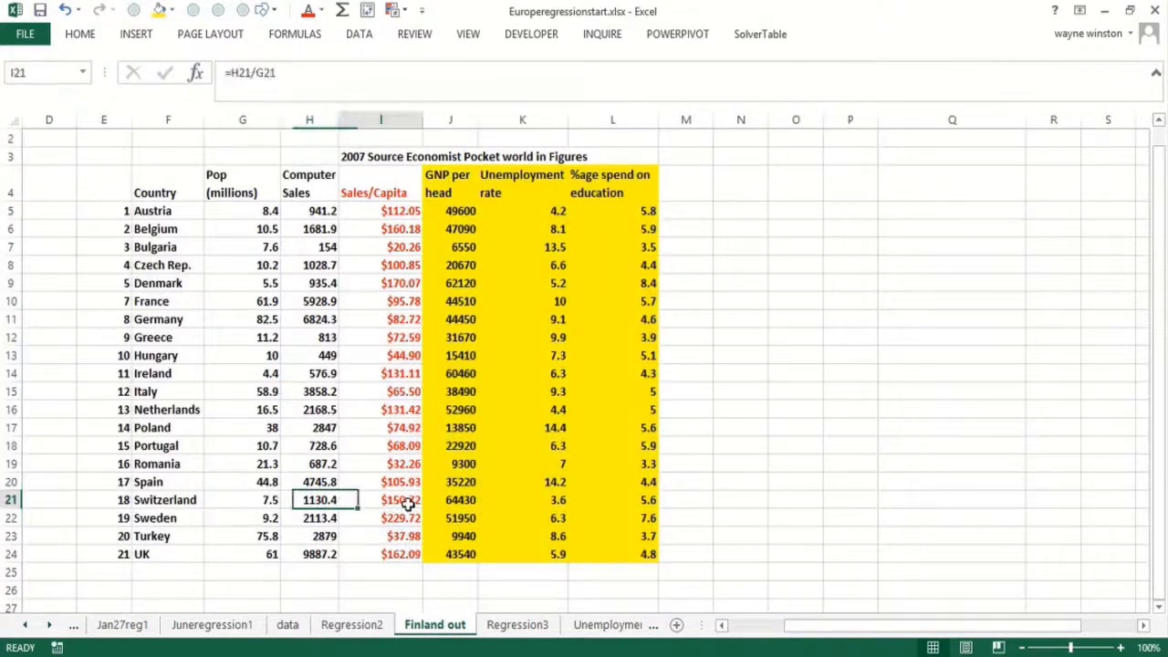
left_click(365, 628)
left_click(422, 628)
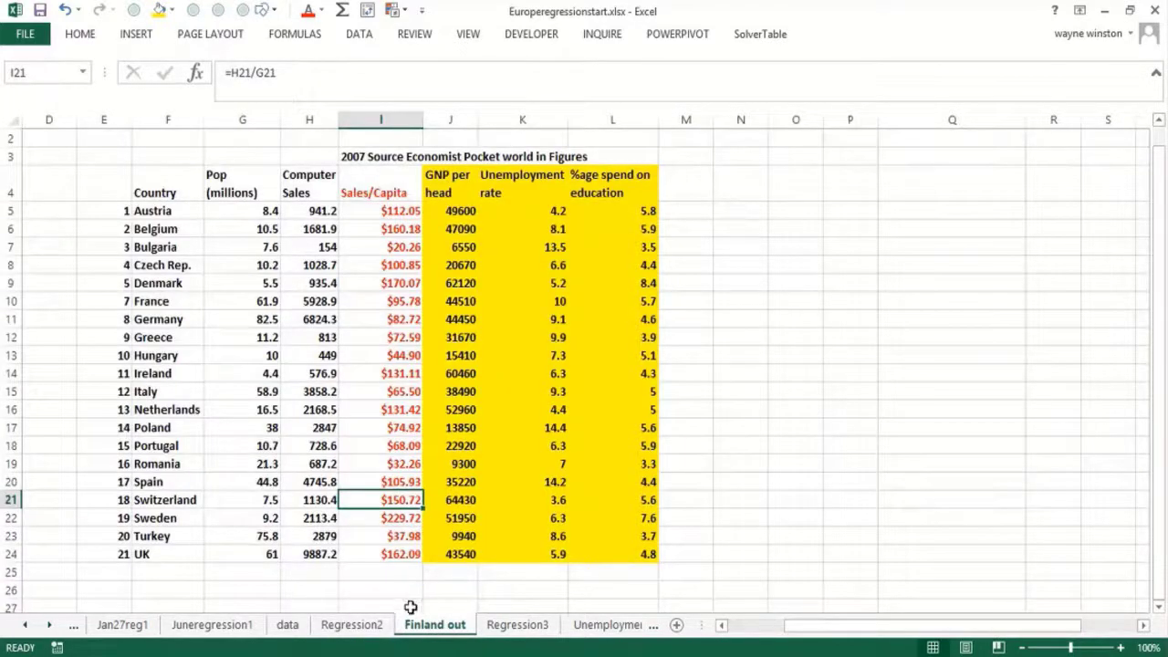
Return to the Regression2 summary output and examine the P-value for the unemployment rate
left_click(354, 626)
key("Page_Up")
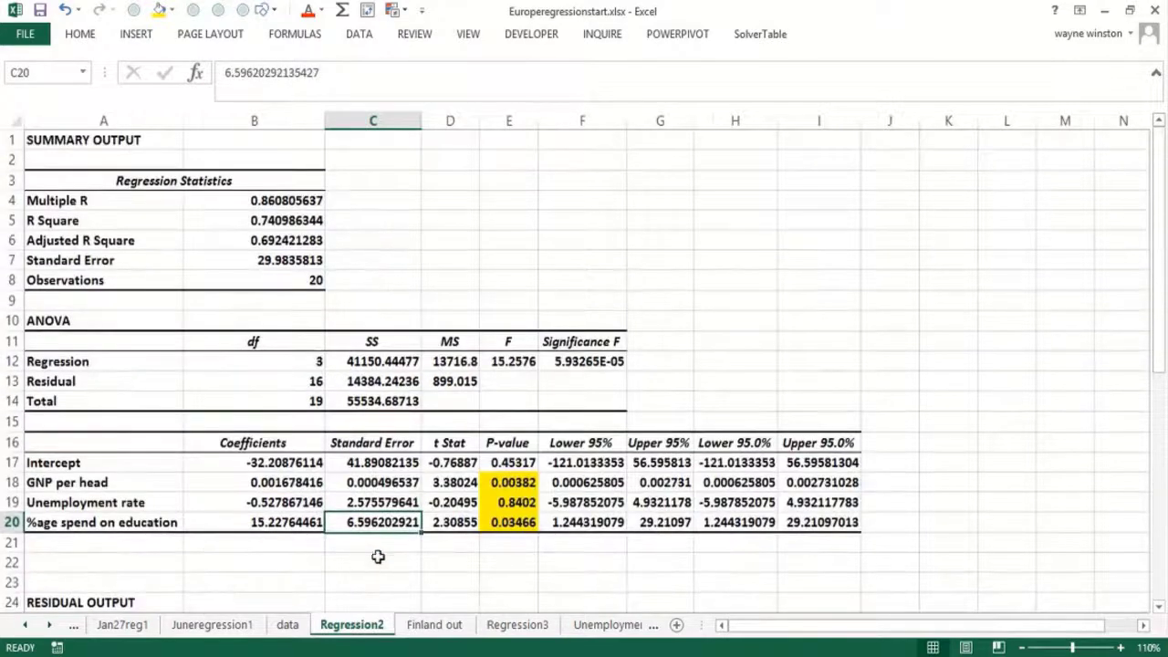
left_click(508, 505)
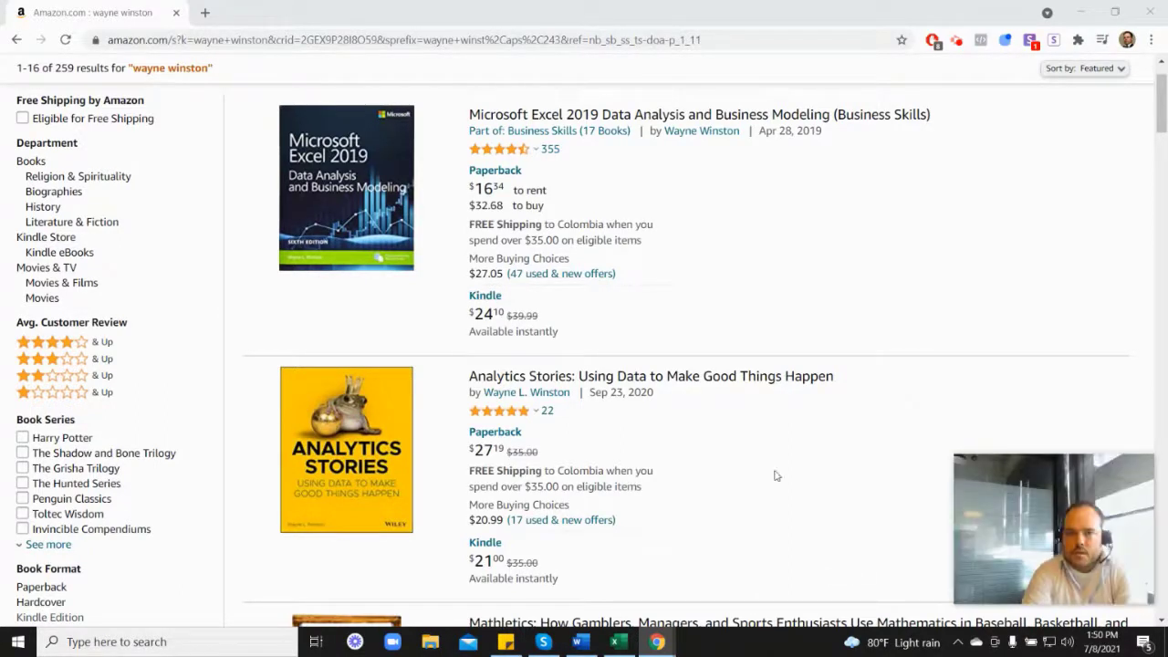
Switch to the Amazon search results and browse the author's books, checking the customer ratings of Marketing Analytics
mouse_move(501, 157)
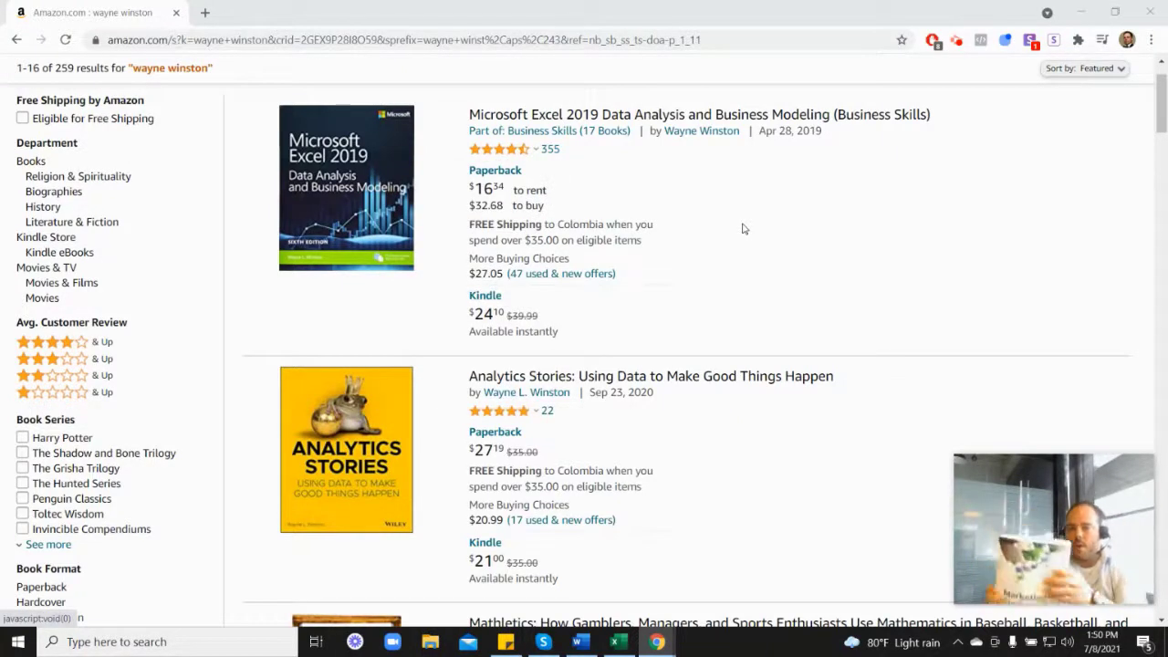
scroll(936, 358, "down", 5)
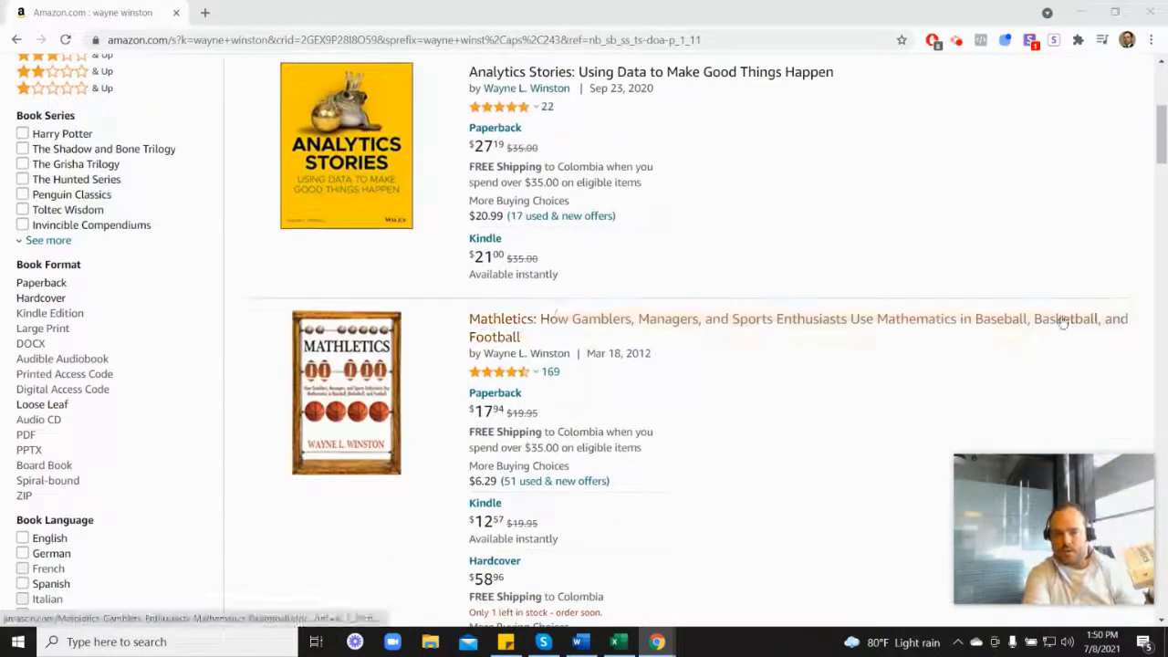
scroll(934, 454, "down", 2)
mouse_move(534, 339)
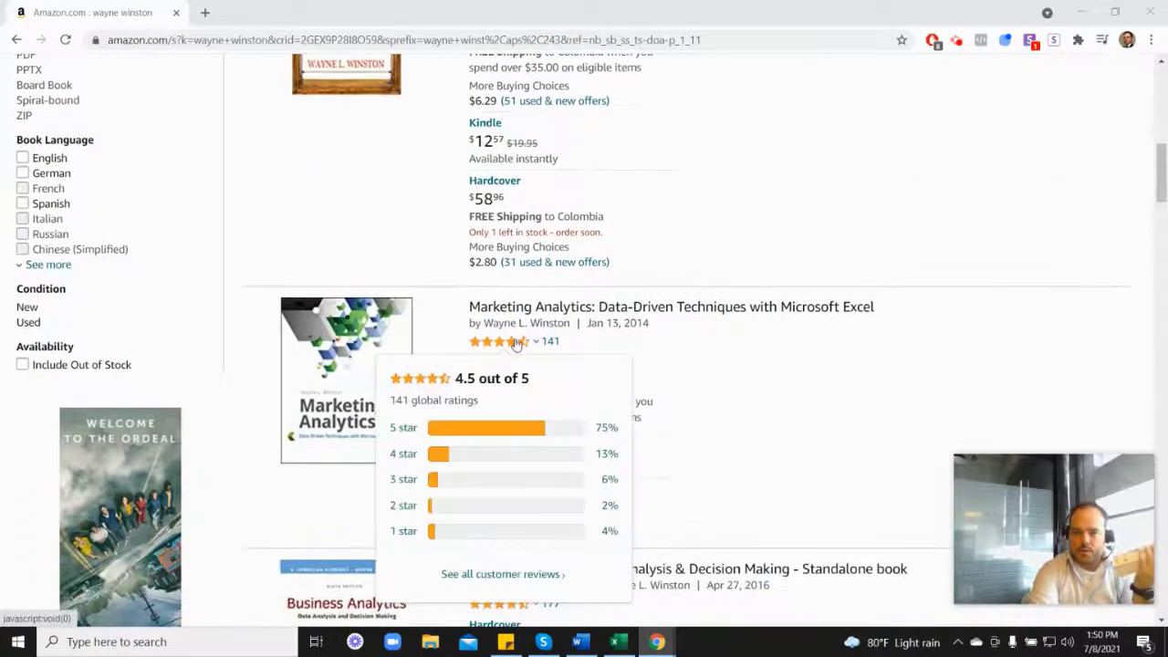
scroll(678, 345, "up", 6)
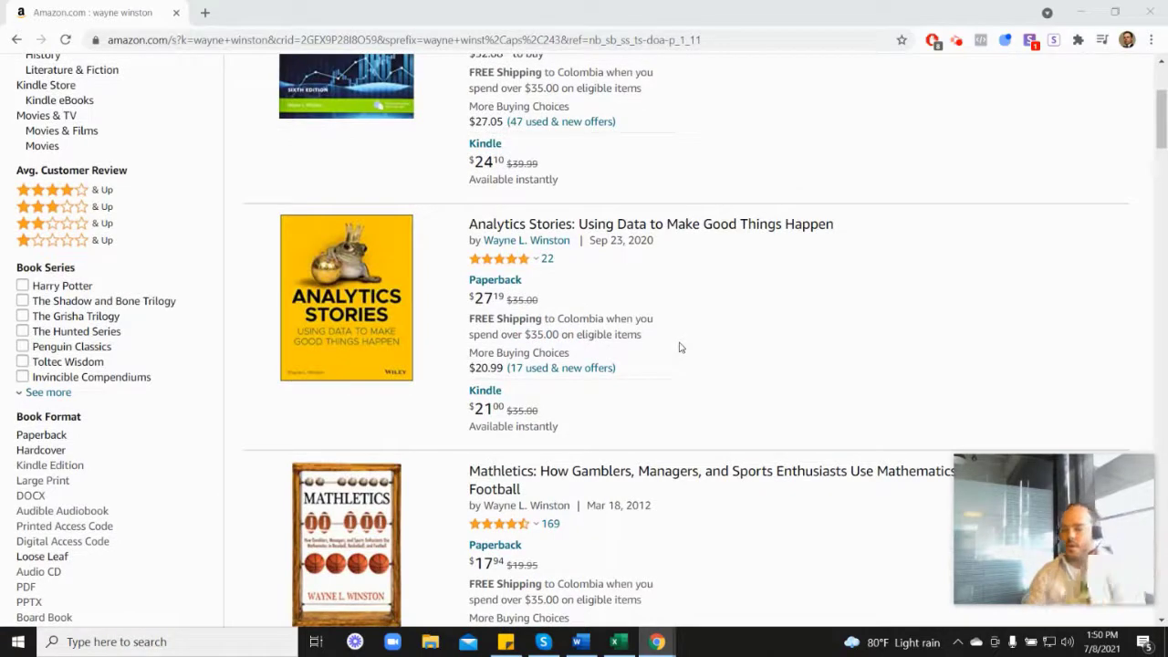